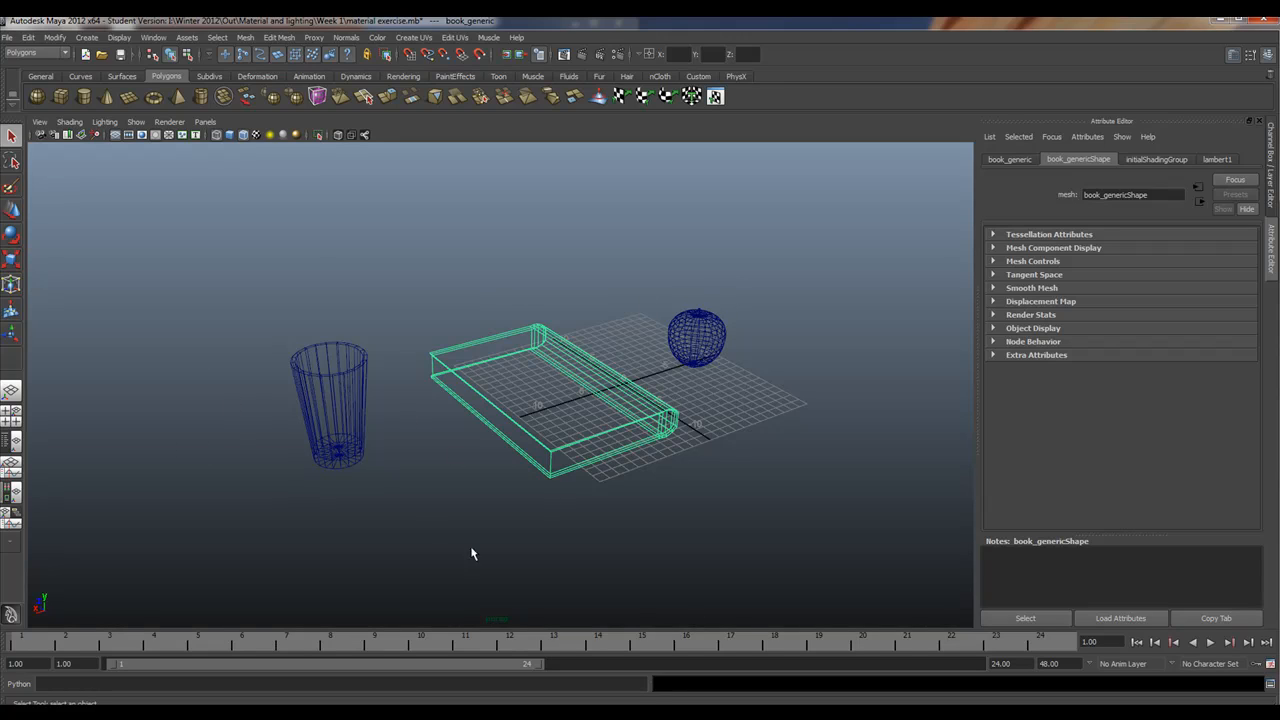
Step: Select the cup, book and apple in turn and examine the models in the scene
click(329, 372)
click(542, 334)
click(713, 345)
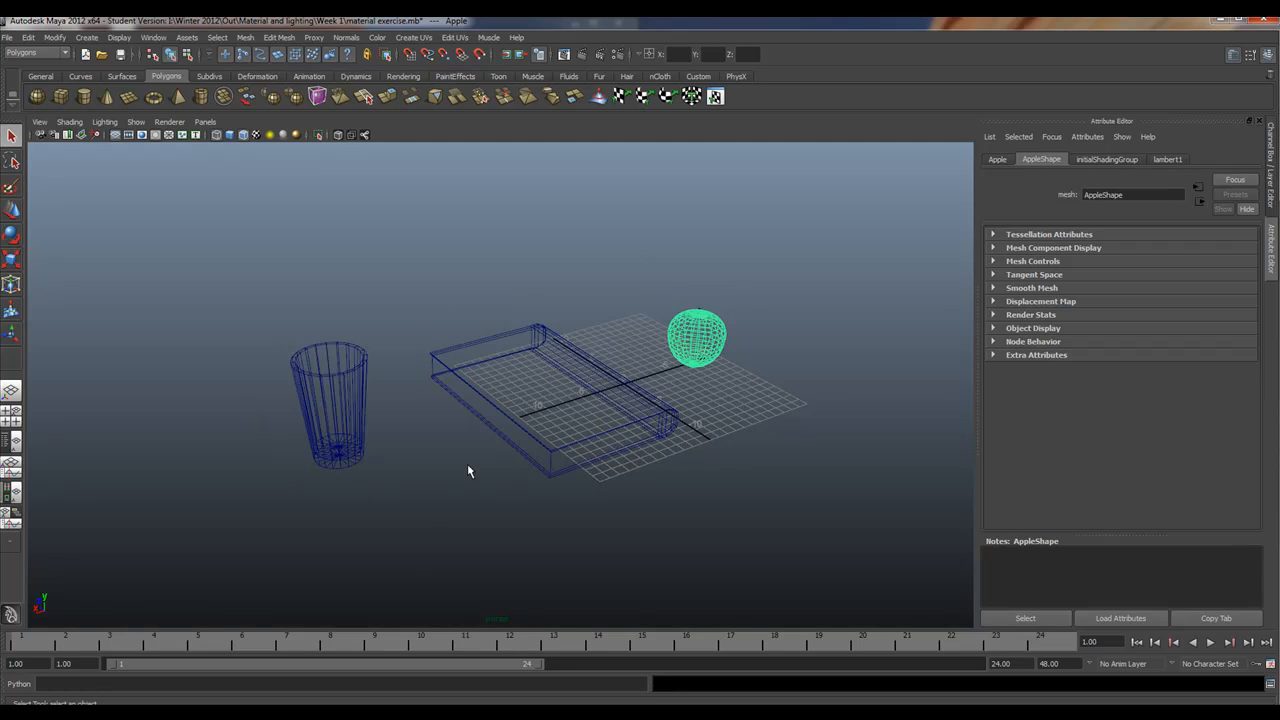
alt+drag(585, 392, 571, 366)
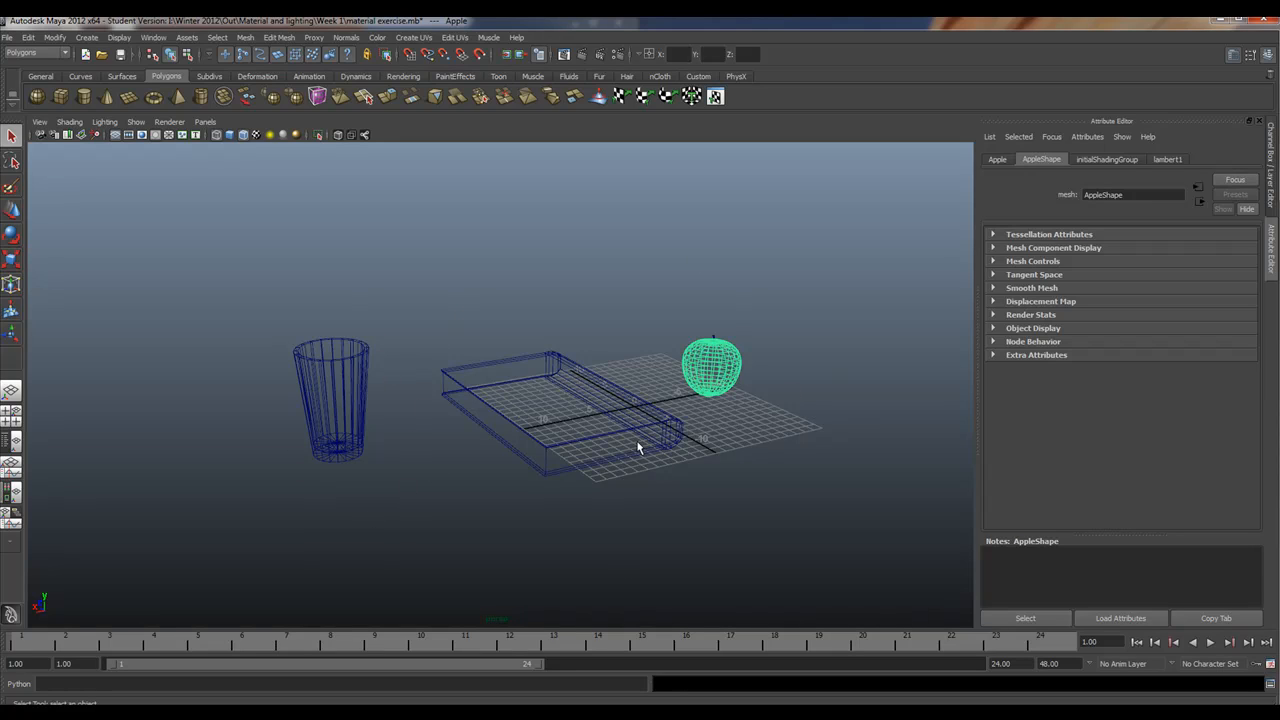
alt+drag(646, 423, 640, 444)
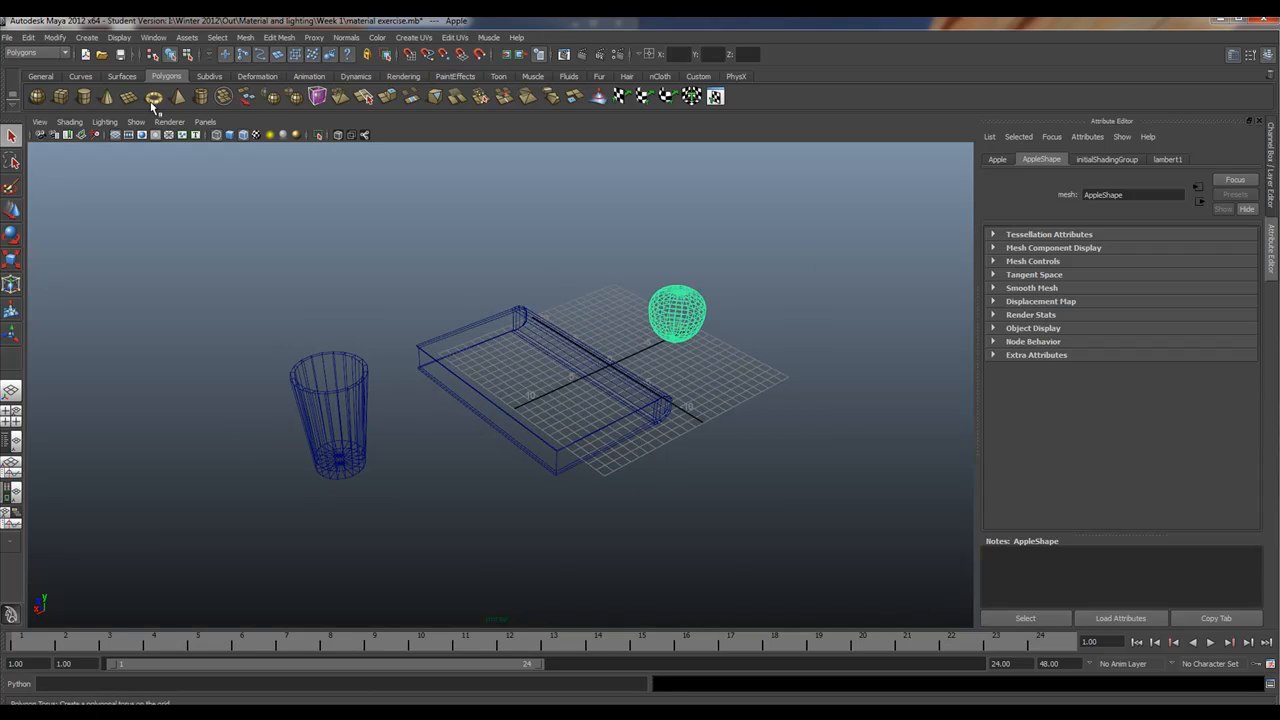
Step: Draw a polygon sphere above the cup and a polygon cube beside the cup, with the viewport set to shaded display
click(38, 97)
mouse_move(364, 300)
mouse_down()
mouse_move(370, 345)
mouse_move(368, 320)
mouse_up()
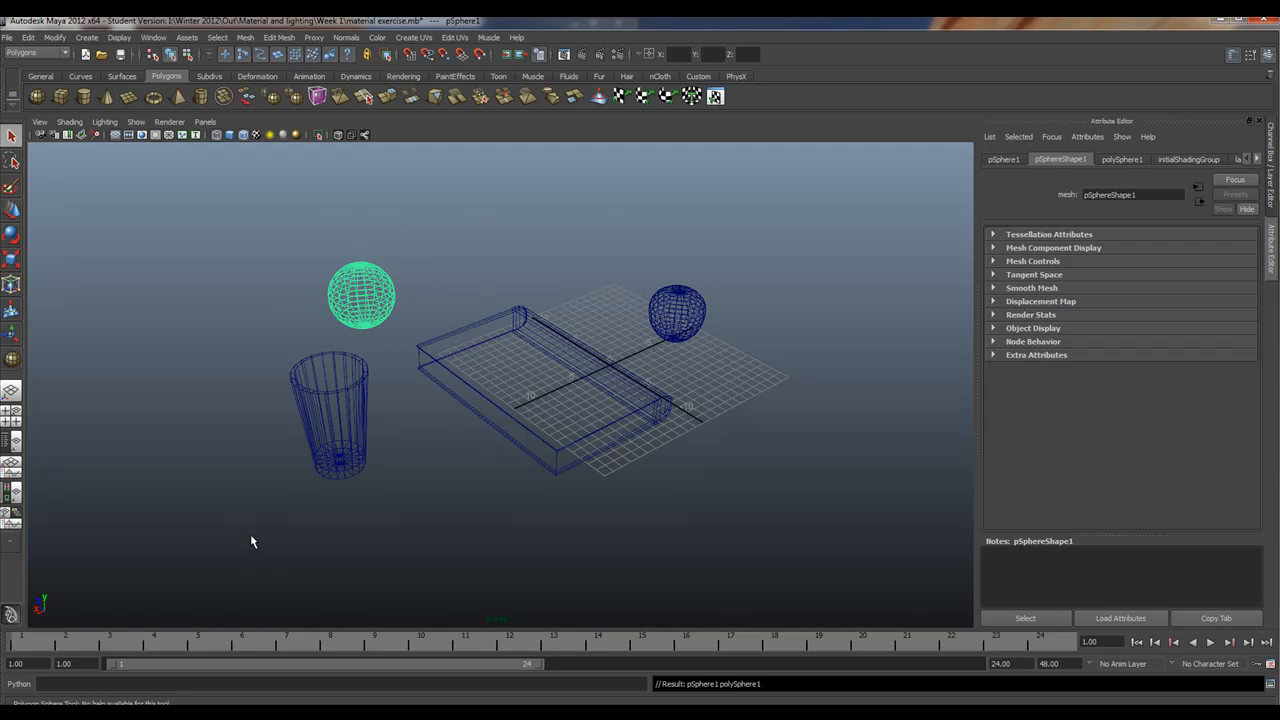
key(5)
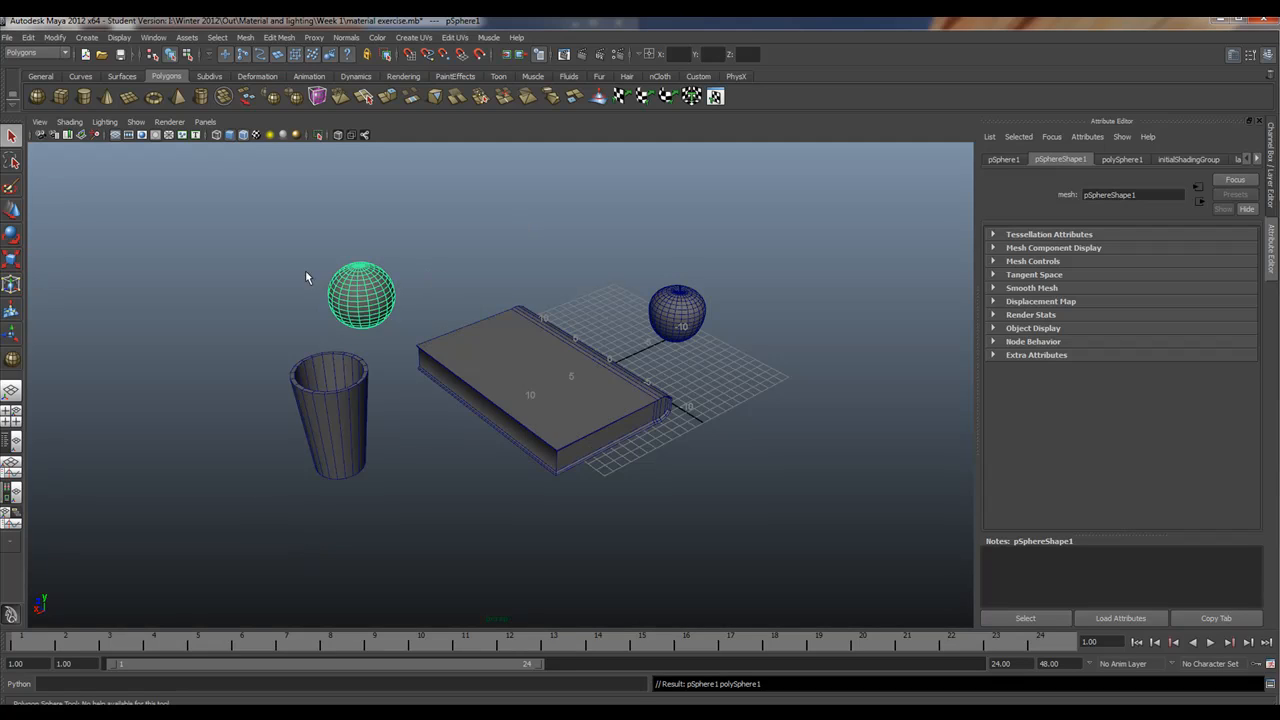
click(61, 96)
drag(157, 371, 209, 294)
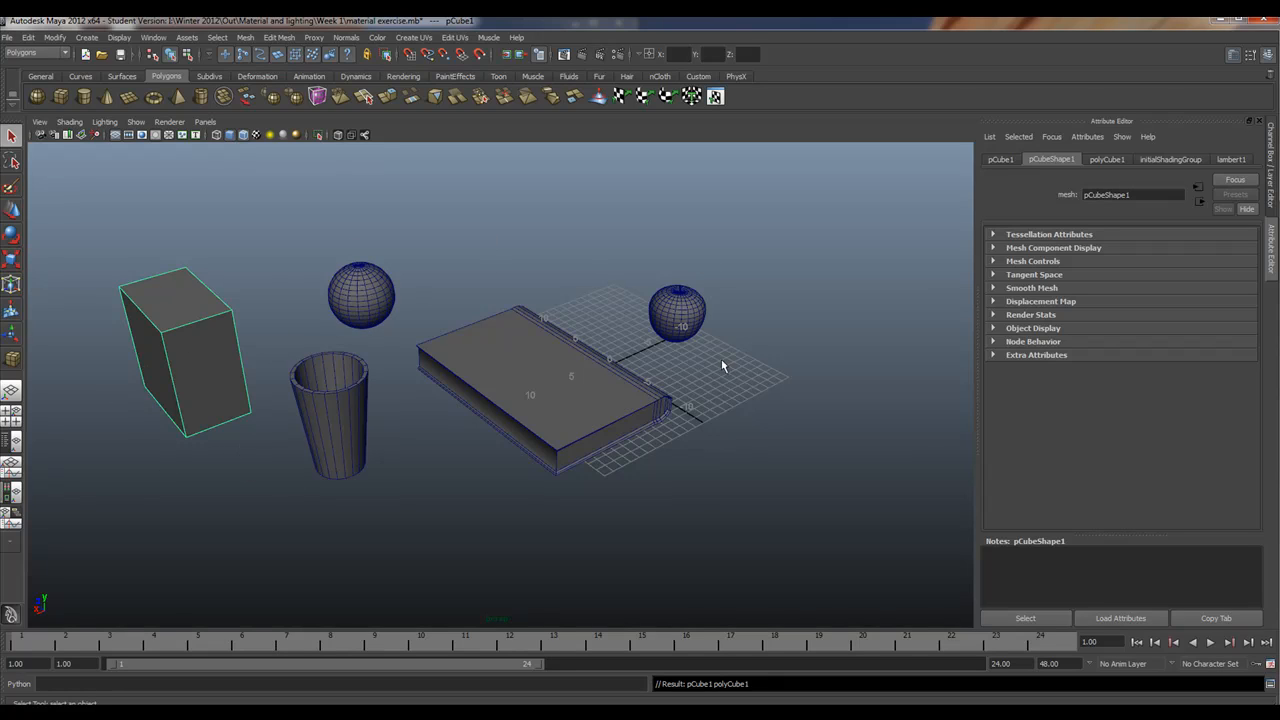
Step: Delete the cube beside the cup and the sphere above it
mouse_move(358, 410)
alt+mouse_down()
mouse_move(400, 406)
mouse_move(349, 420)
mouse_move(343, 409)
mouse_move(380, 403)
alt+mouse_up()
key(Delete)
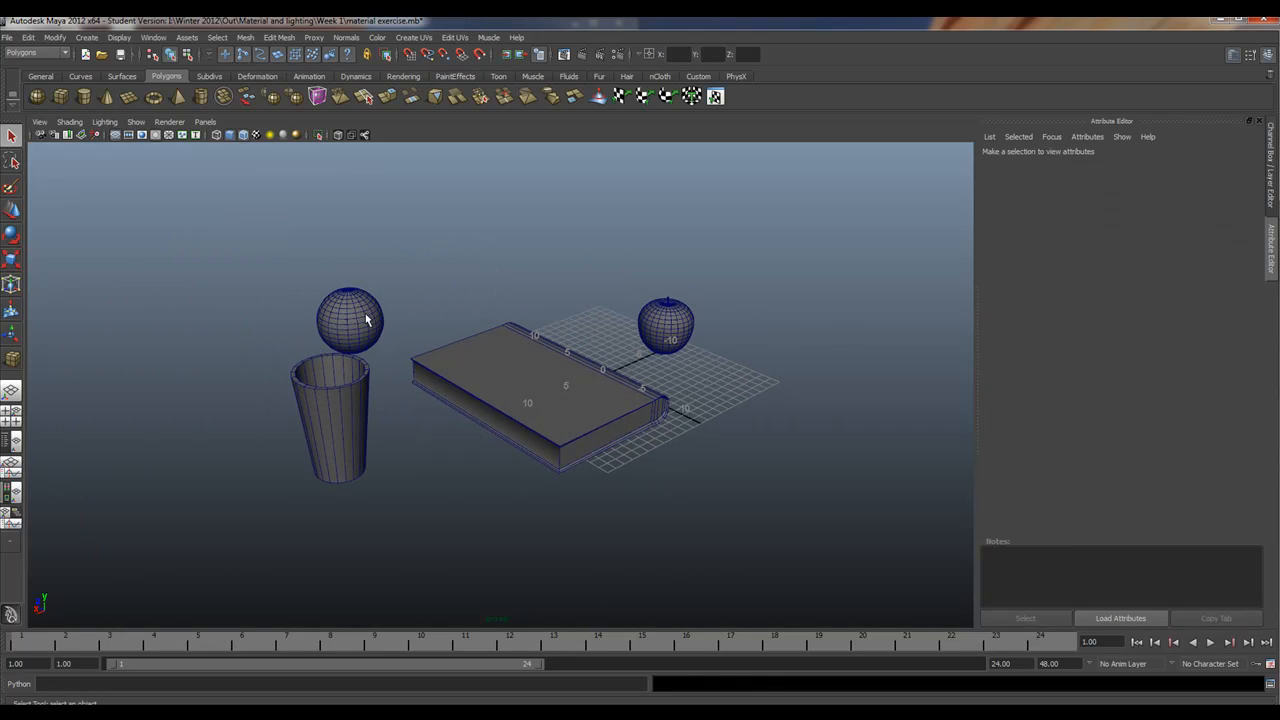
click(366, 318)
key(Delete)
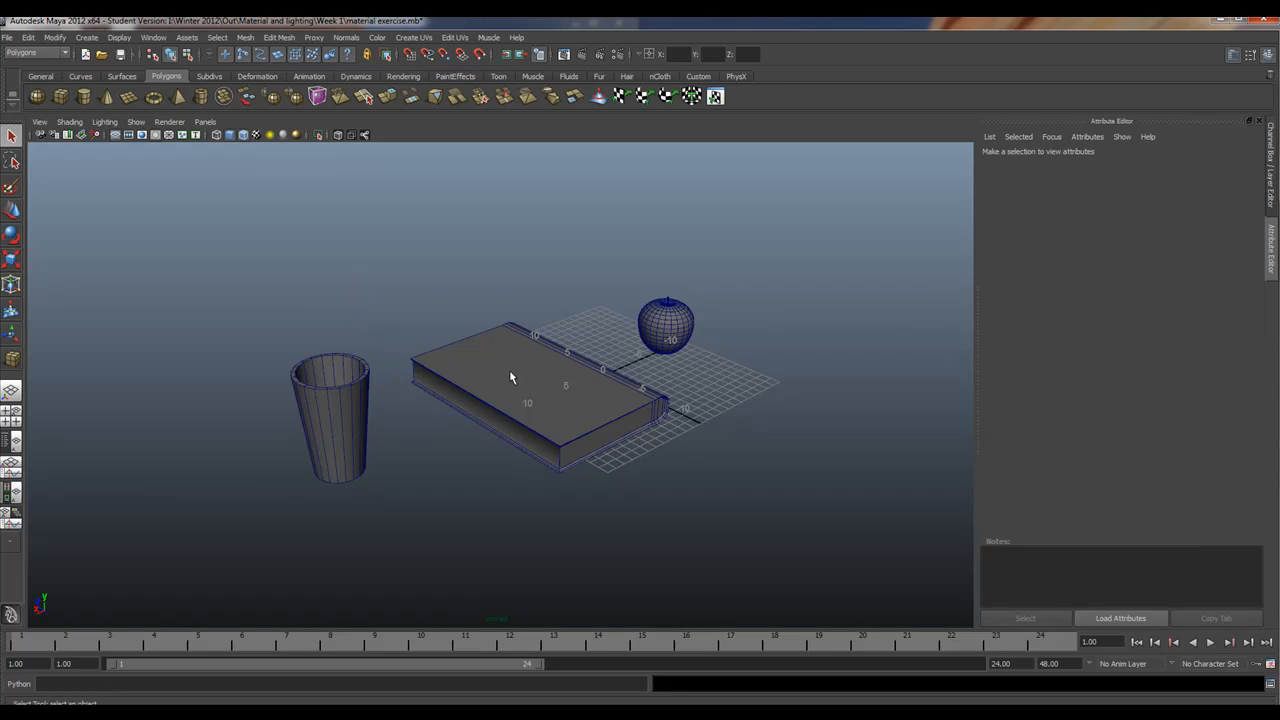
Step: Select the cup, book and apple in turn, and examine the attributes of the book's lambert1 material
scroll(512, 376, up, 2)
alt+drag(450, 388, 470, 420)
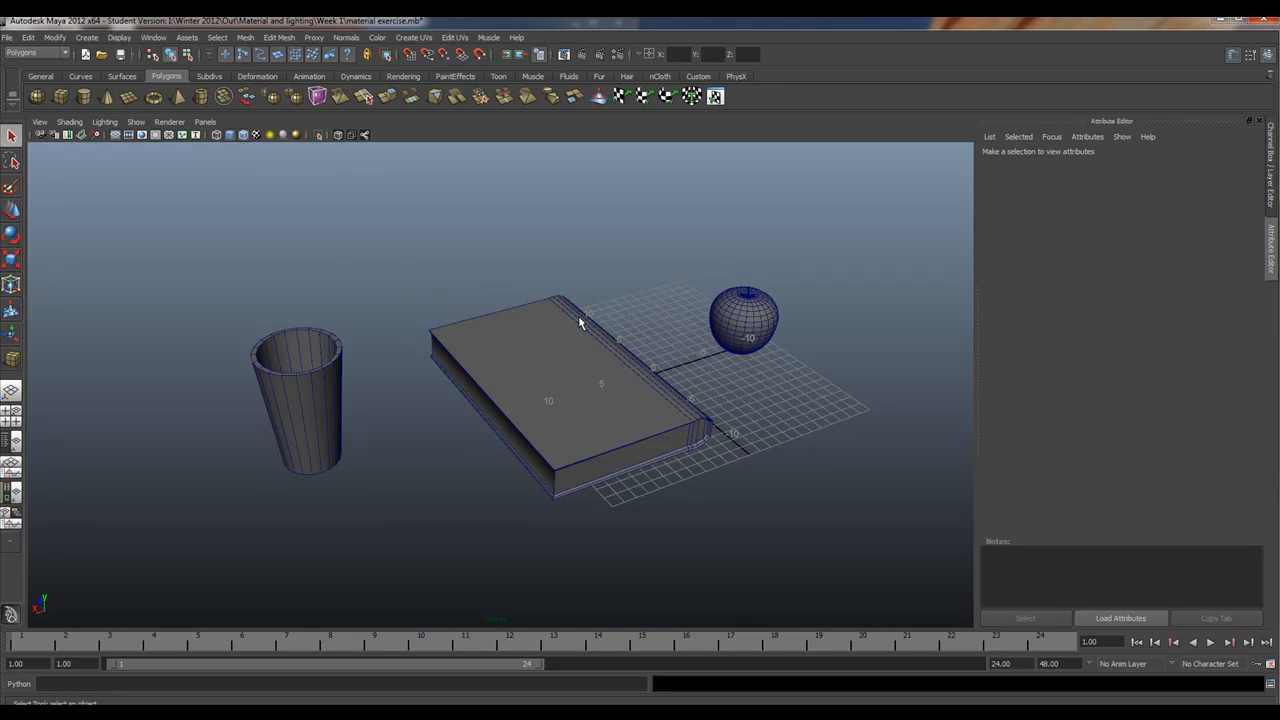
click(301, 398)
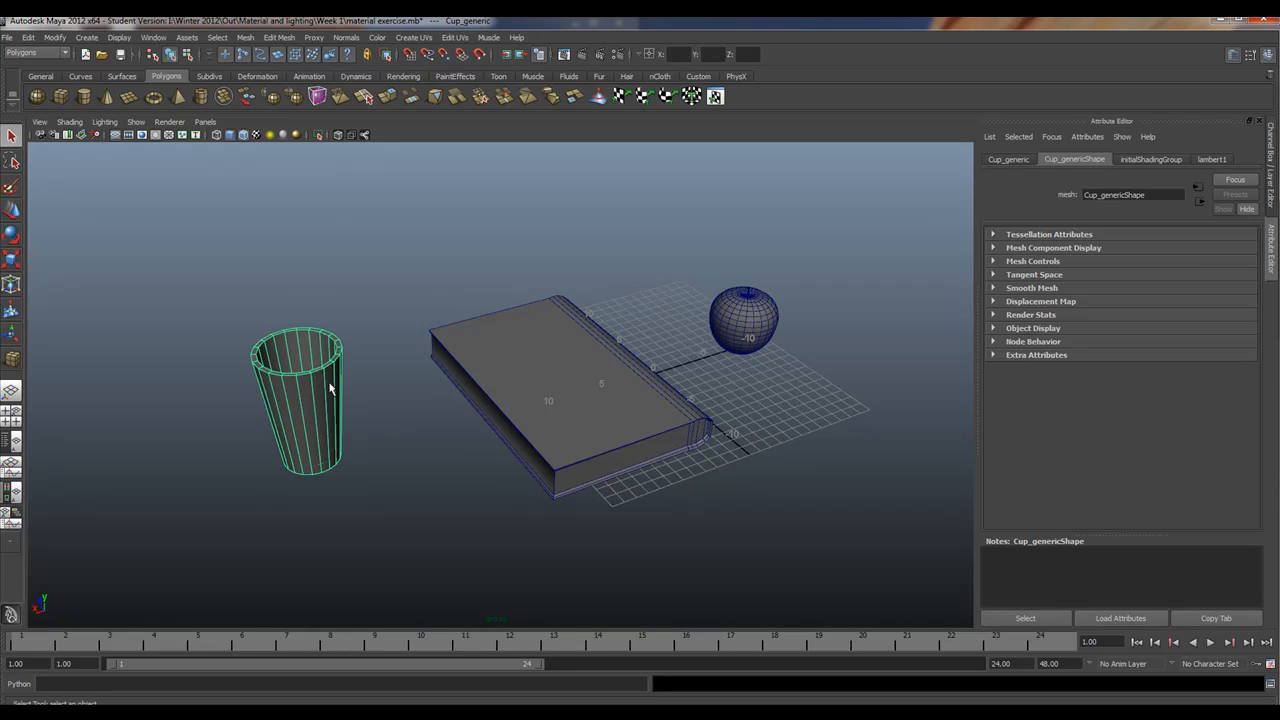
click(591, 394)
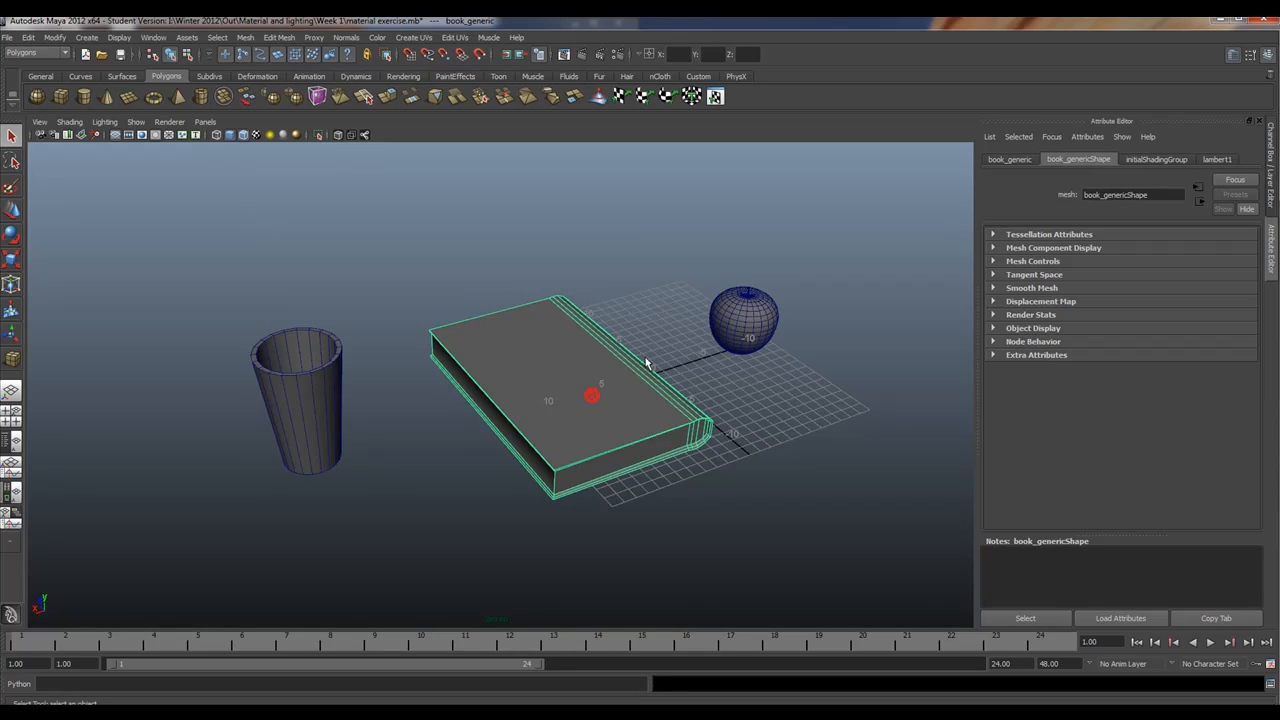
click(743, 318)
click(554, 384)
right_click(554, 384)
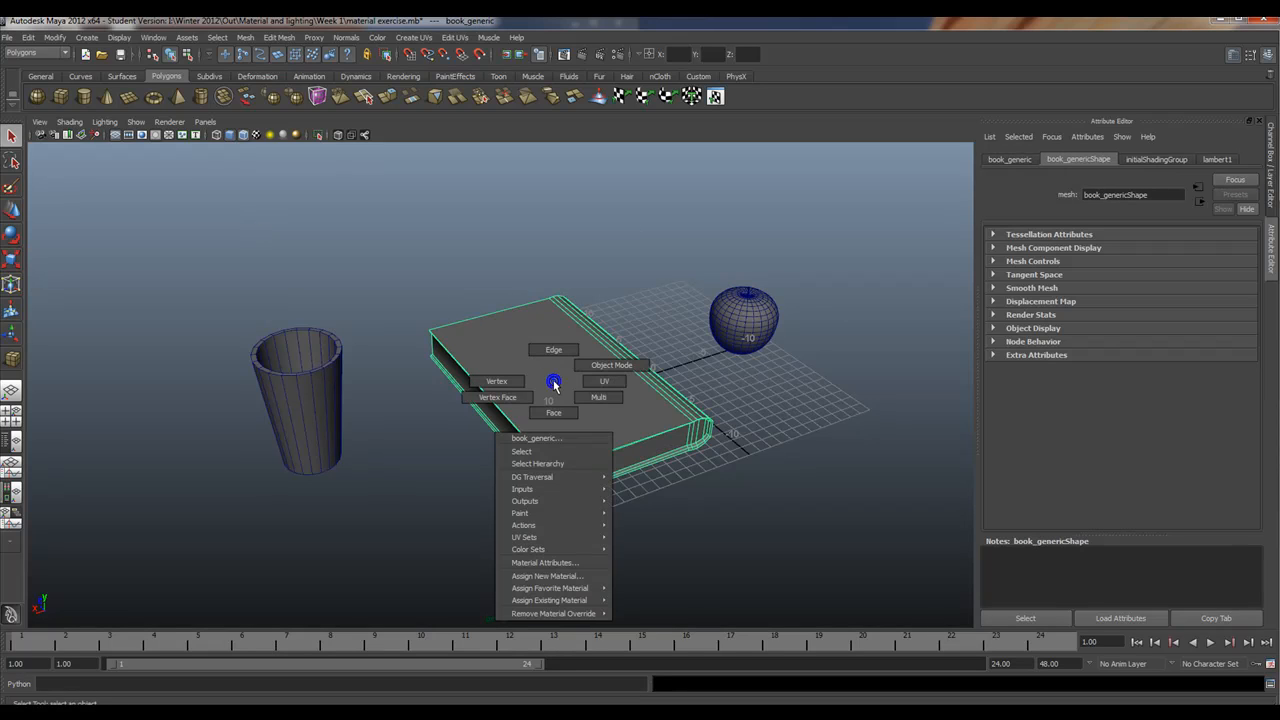
click(554, 384)
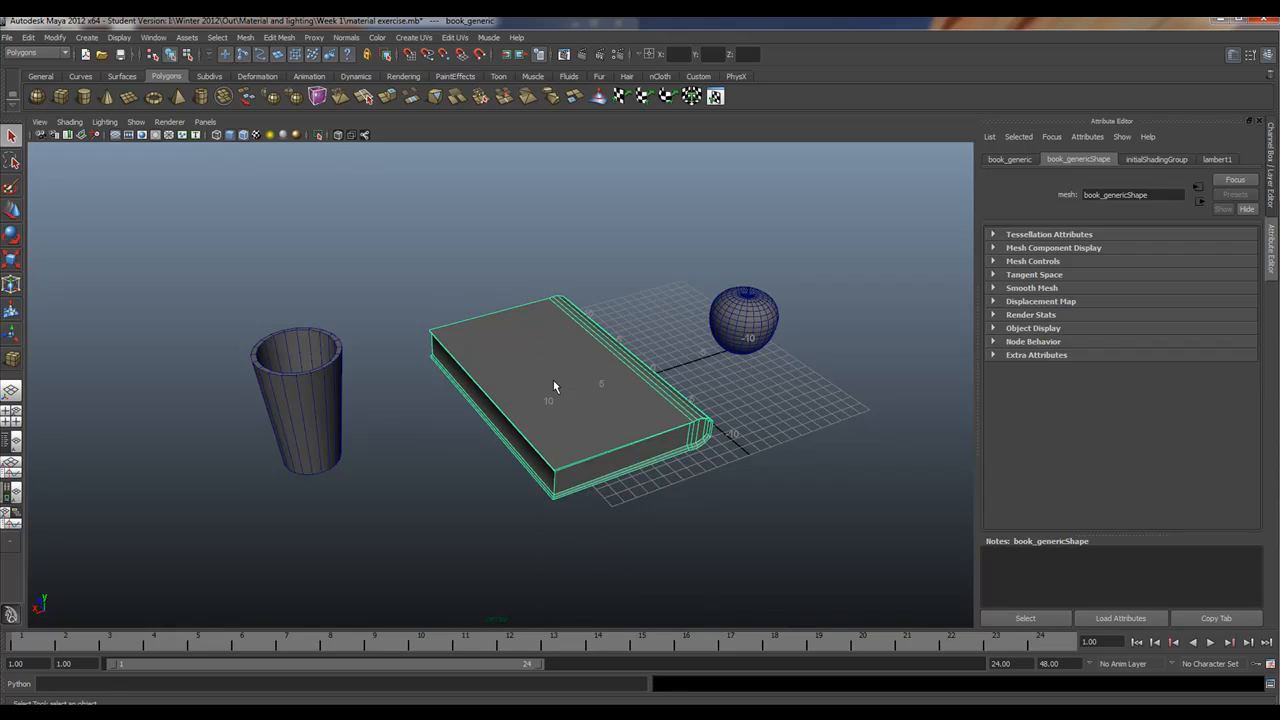
click(1226, 160)
mouse_move(1176, 313)
mouse_down()
mouse_move(1220, 313)
mouse_move(1188, 320)
mouse_up()
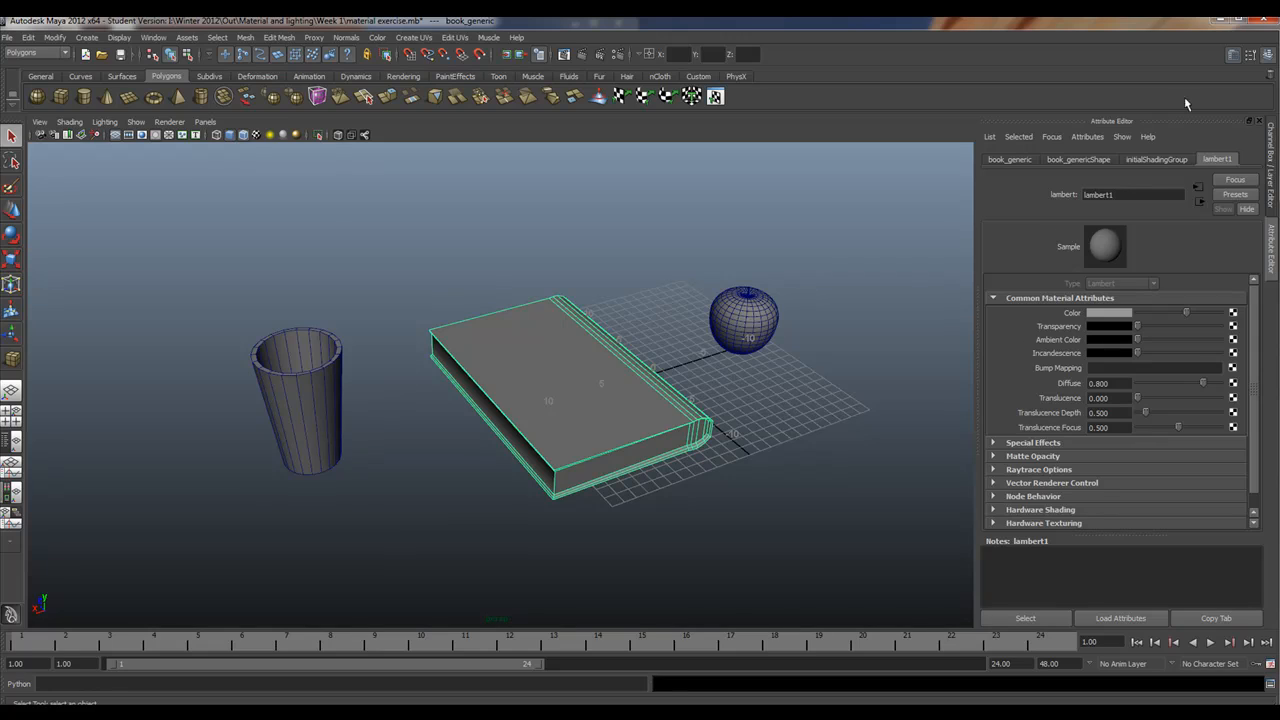
Step: Close the Attribute Editor and open the Hypershade as a small window that leaves the three models visible
click(1261, 121)
click(1273, 120)
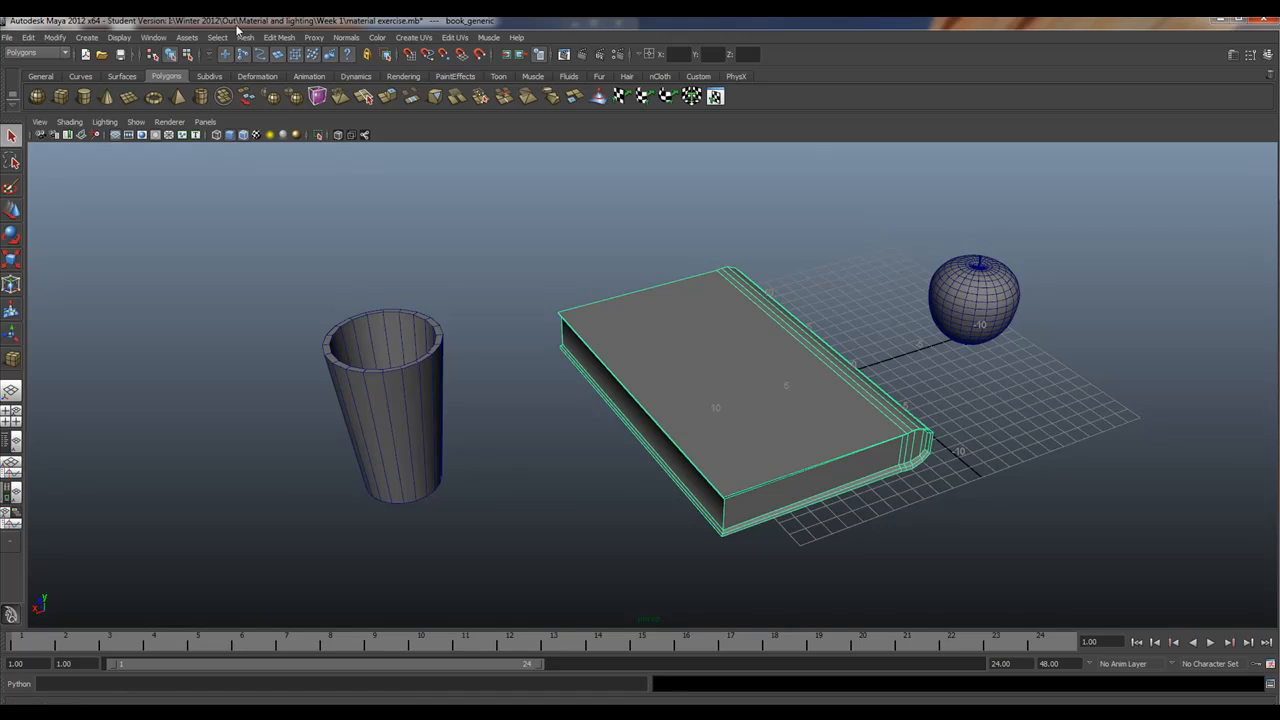
click(154, 37)
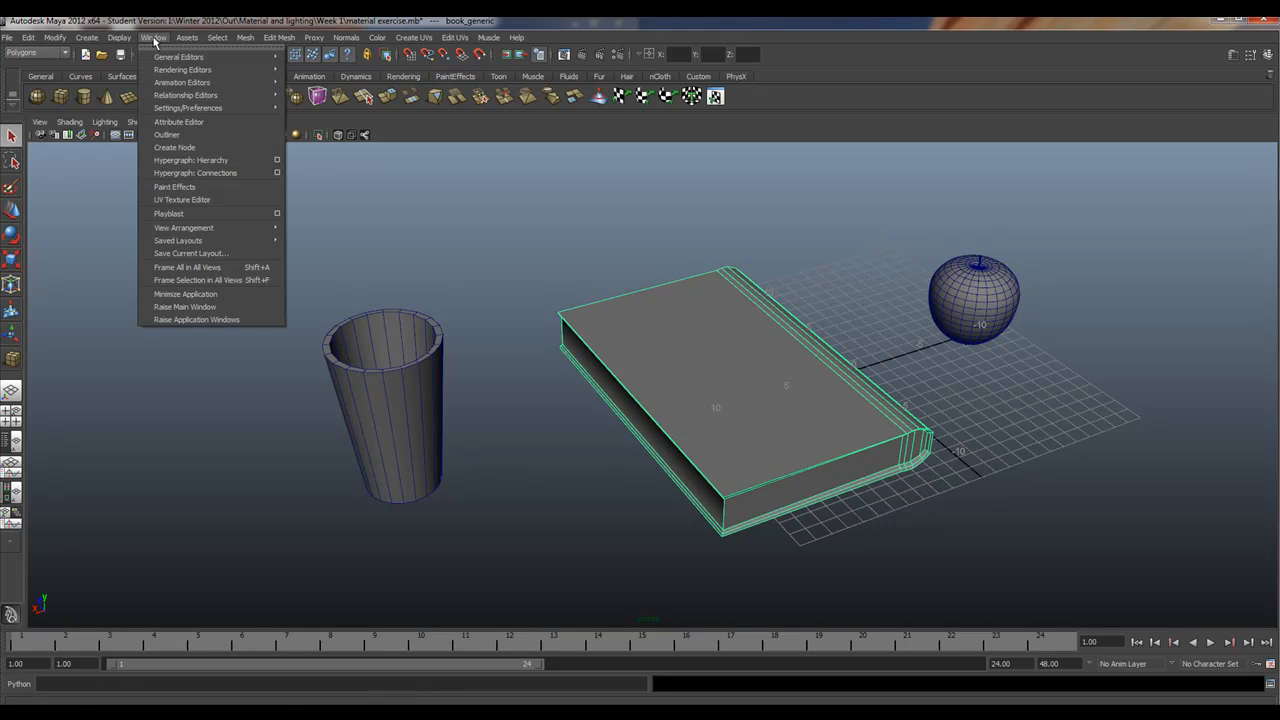
mouse_move(160, 70)
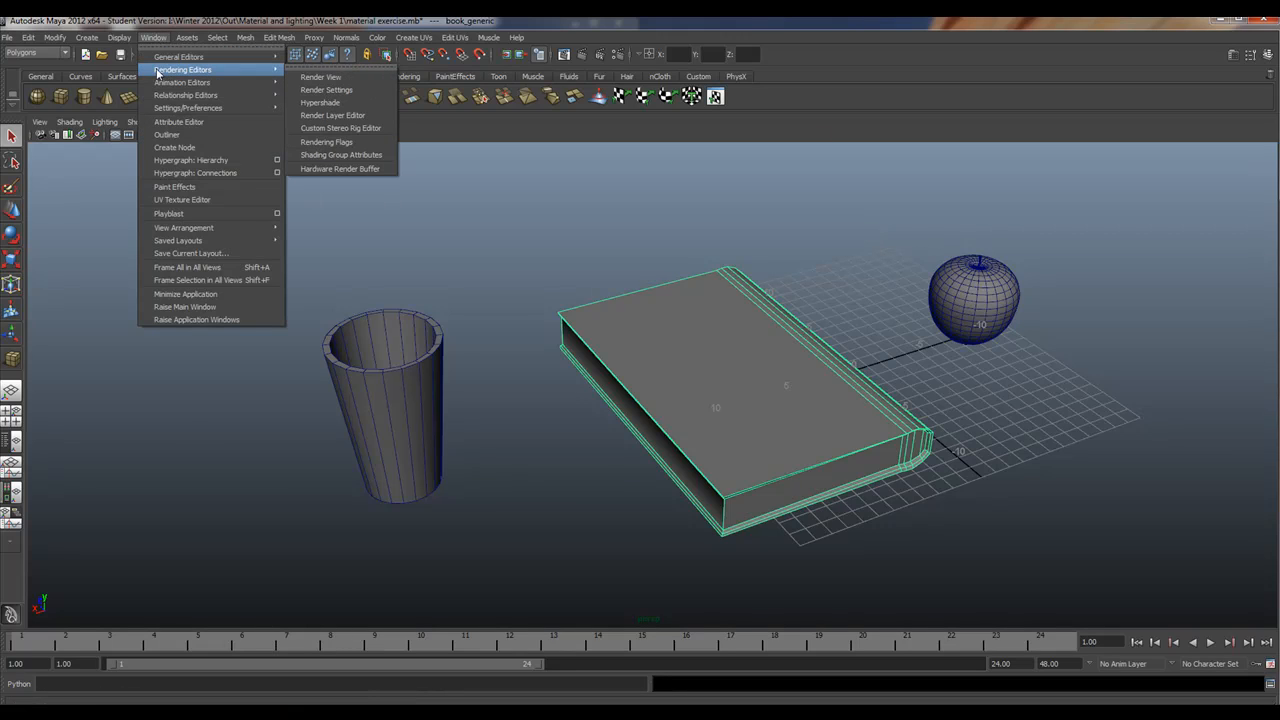
click(333, 104)
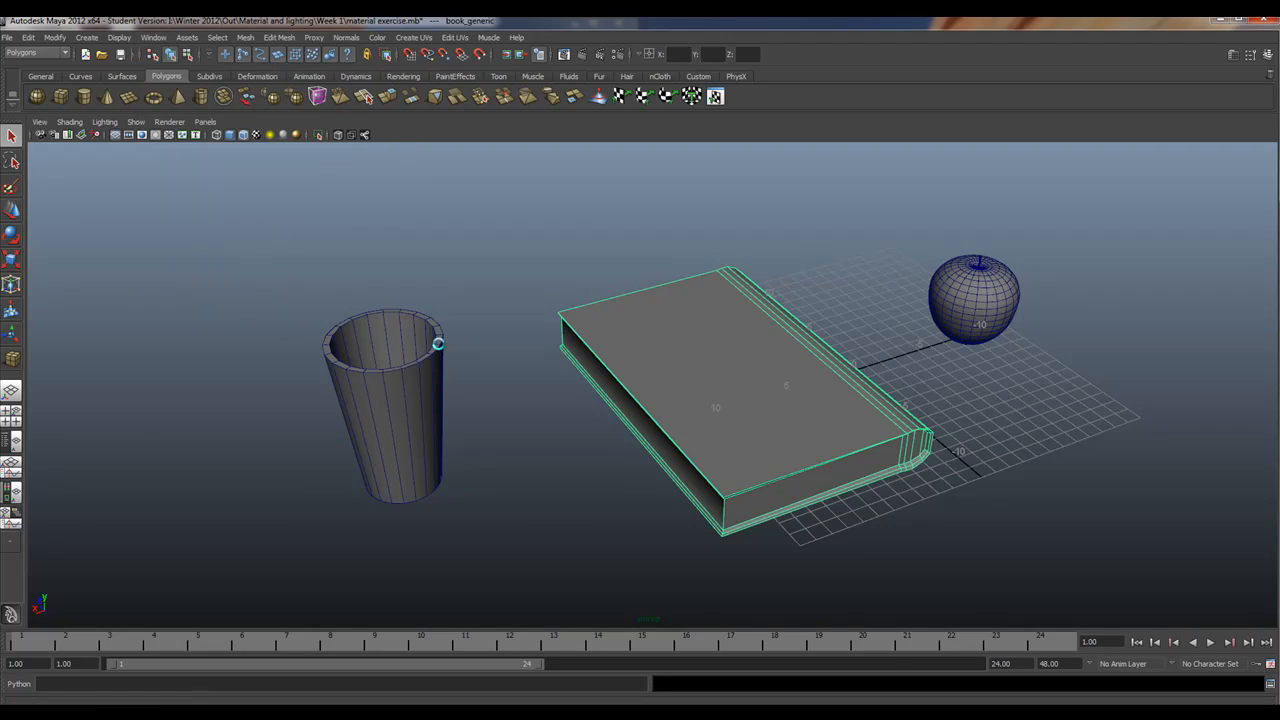
drag(528, 292, 420, 85)
drag(782, 450, 776, 305)
drag(626, 88, 448, 61)
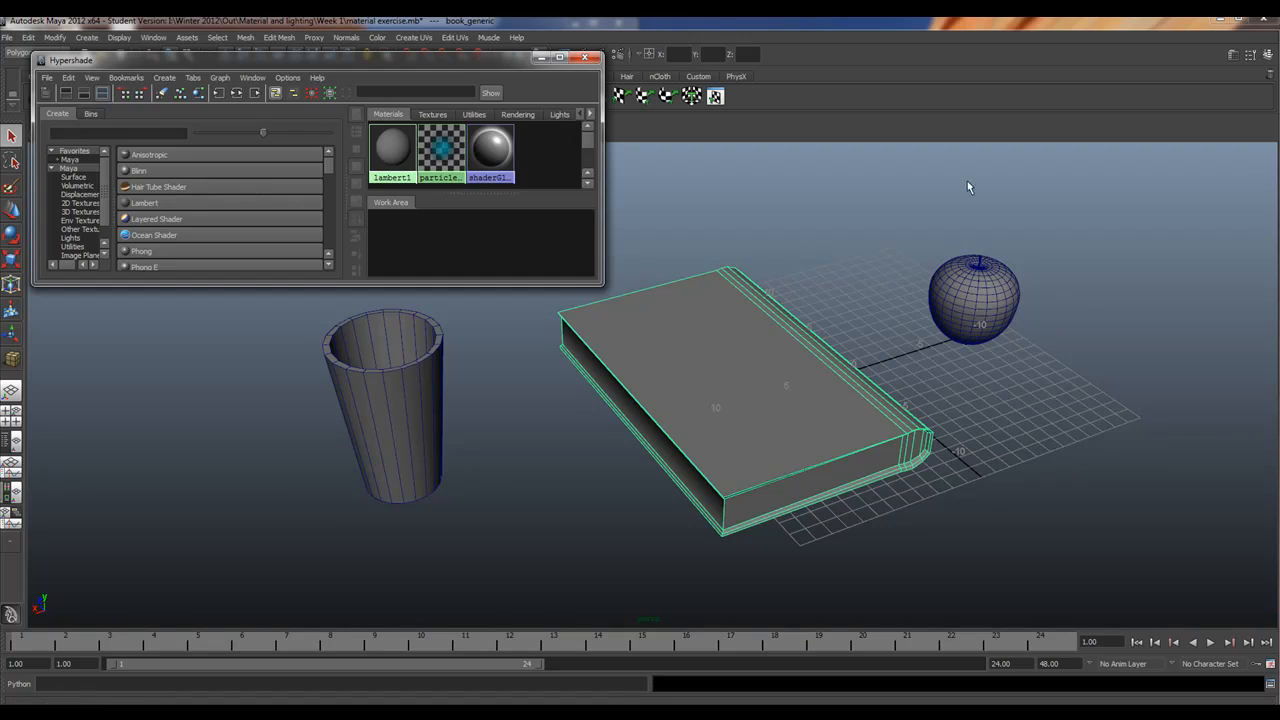
Step: Try assigning a new Phong material to the selected book, and undo the assignment
right_click(734, 338)
right_click(379, 389)
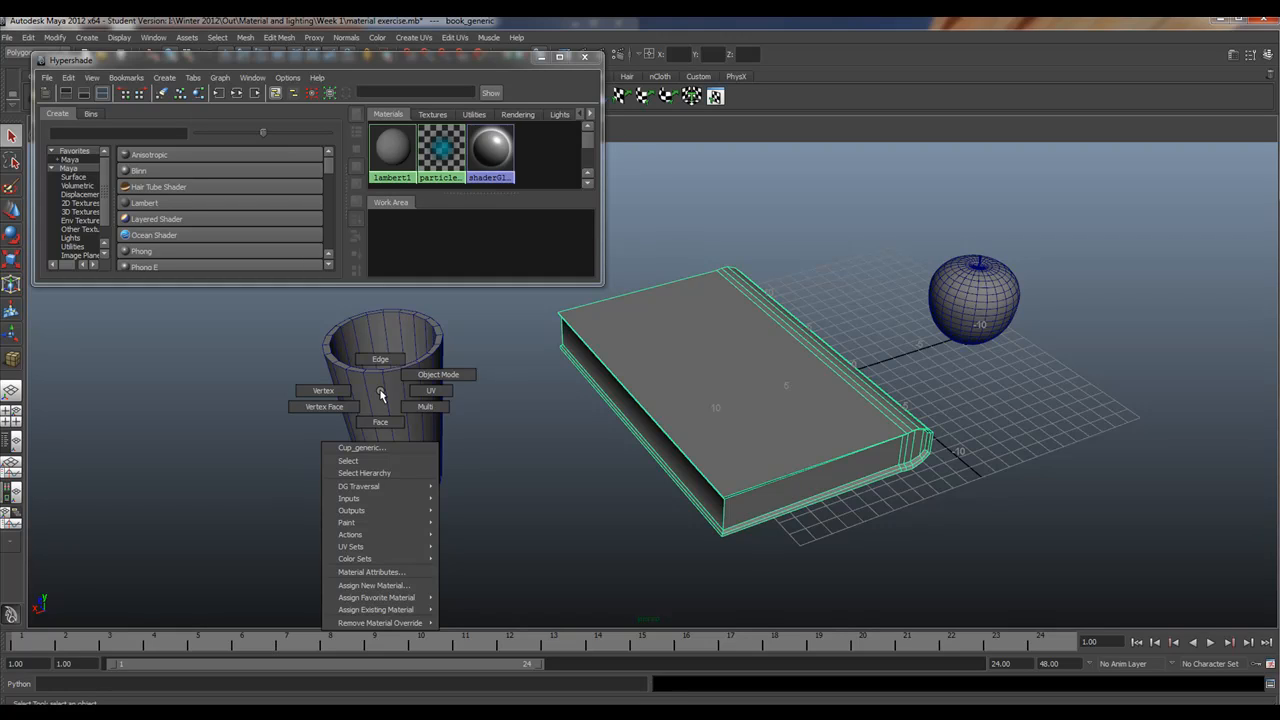
click(391, 586)
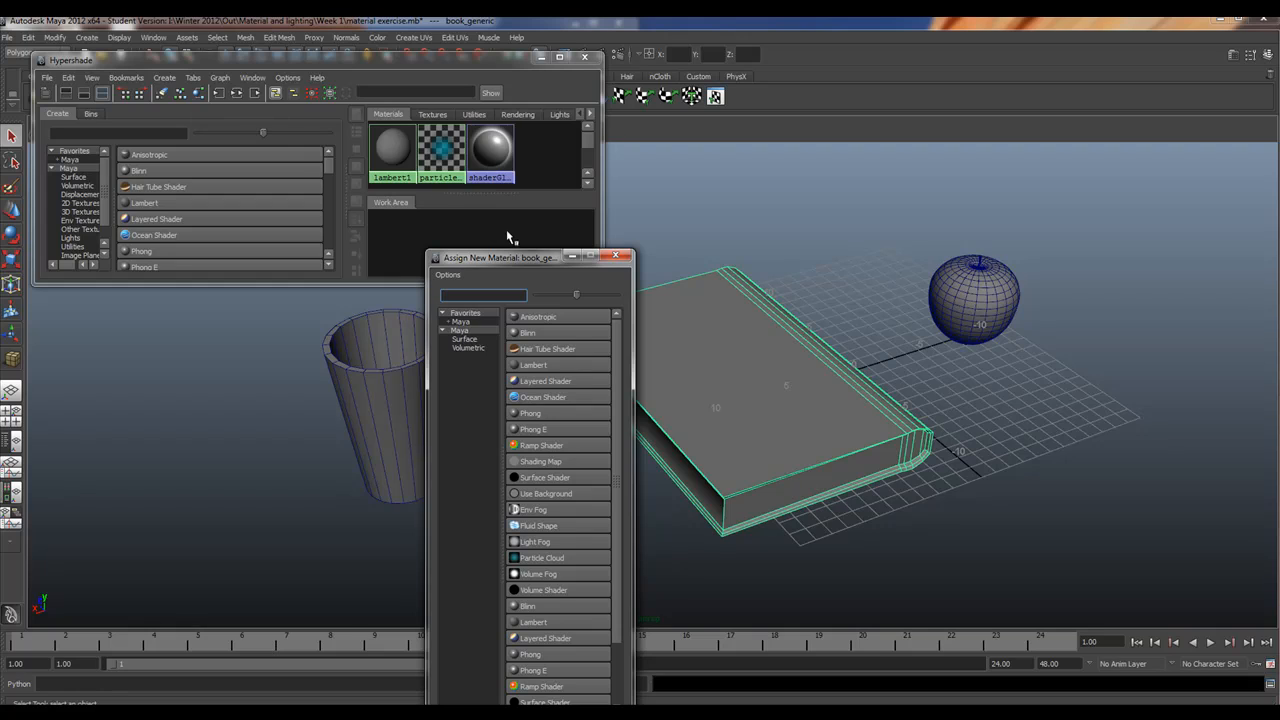
drag(633, 372, 629, 345)
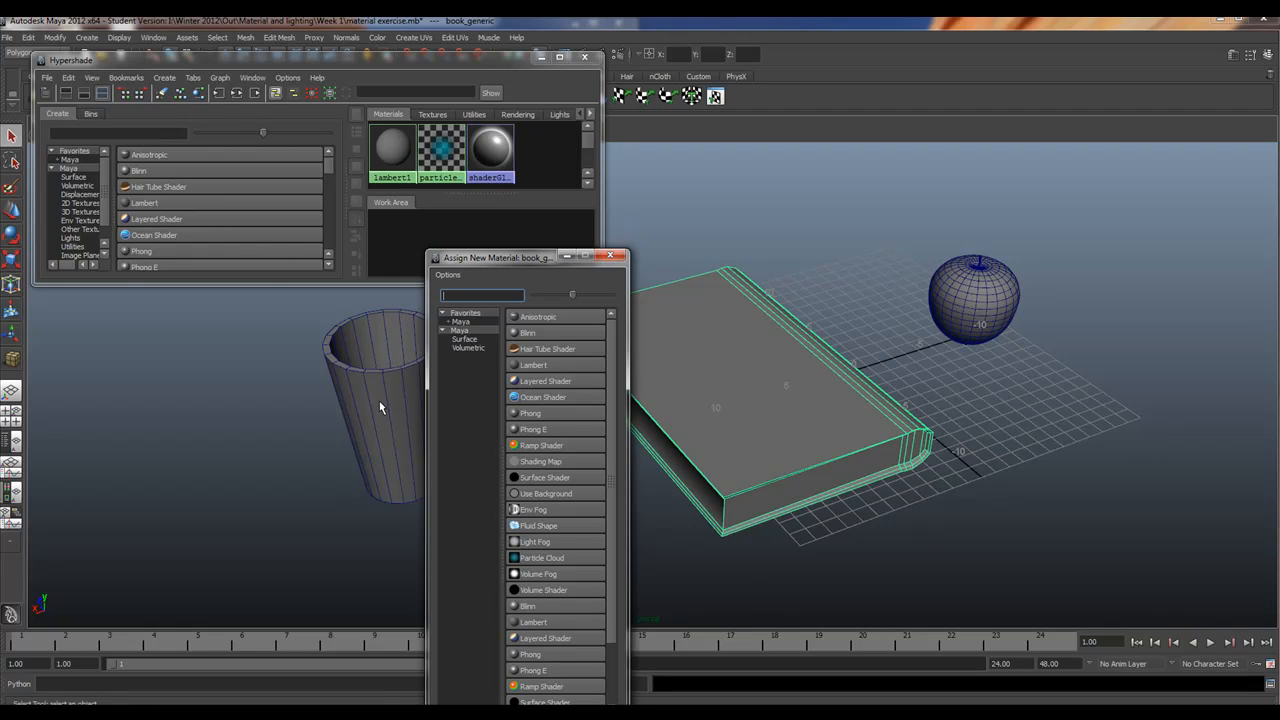
click(553, 418)
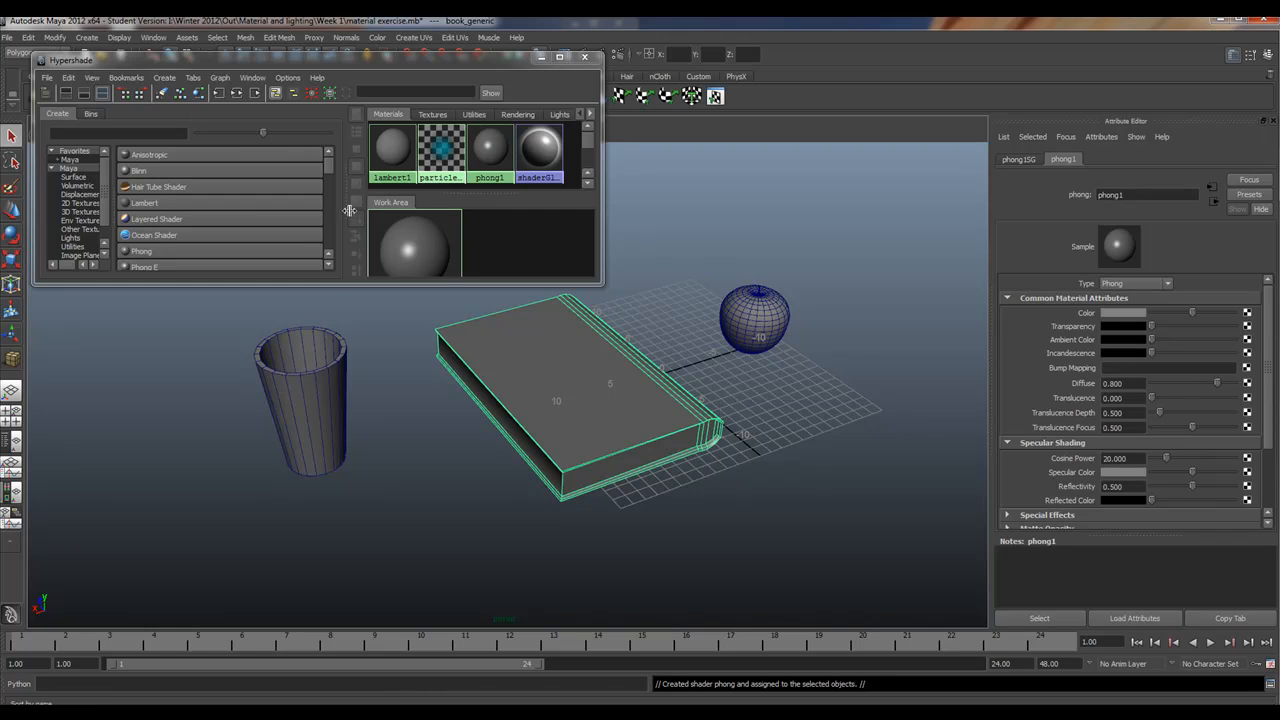
key(ctrl+z)
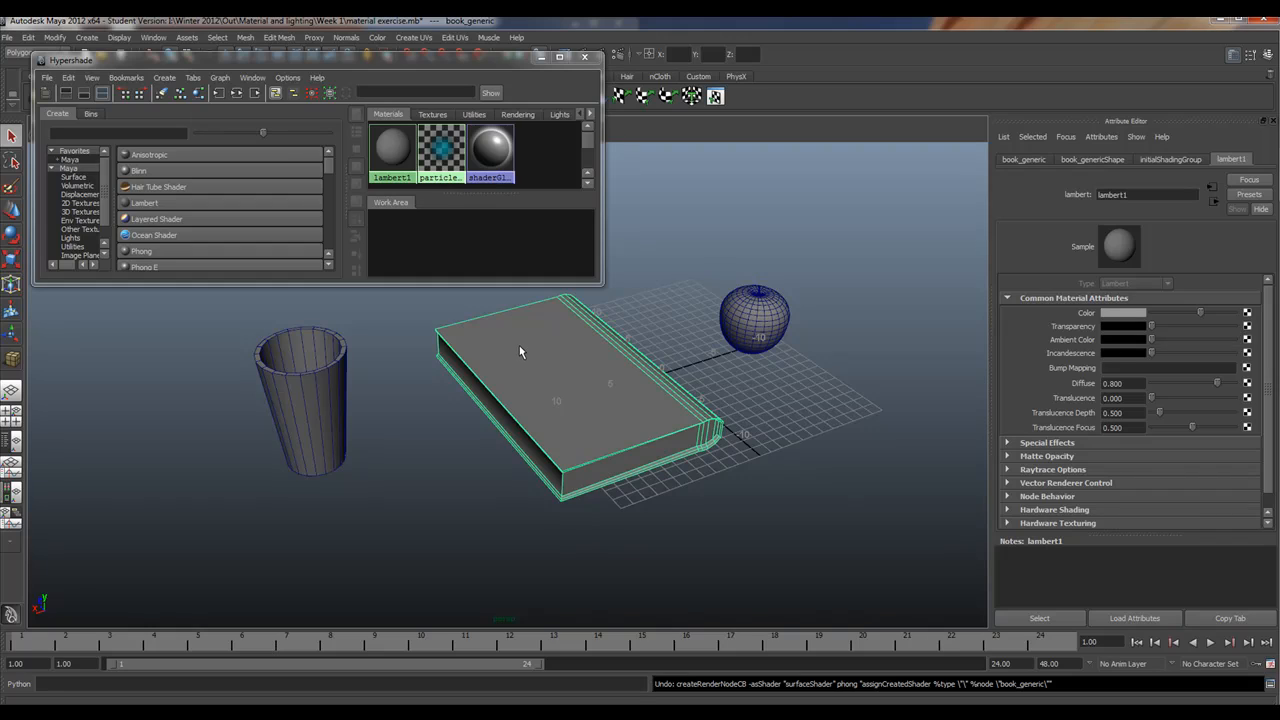
Step: Assign a new Lambert material to the book
right_click(519, 351)
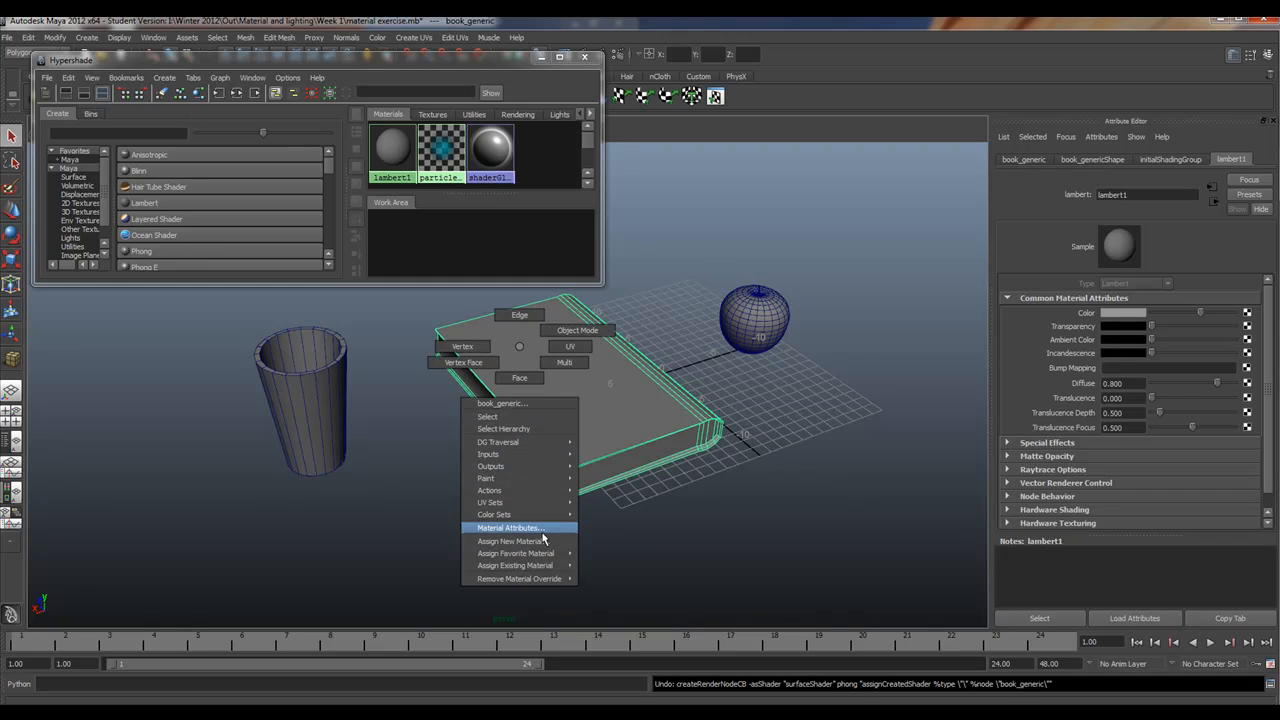
click(545, 541)
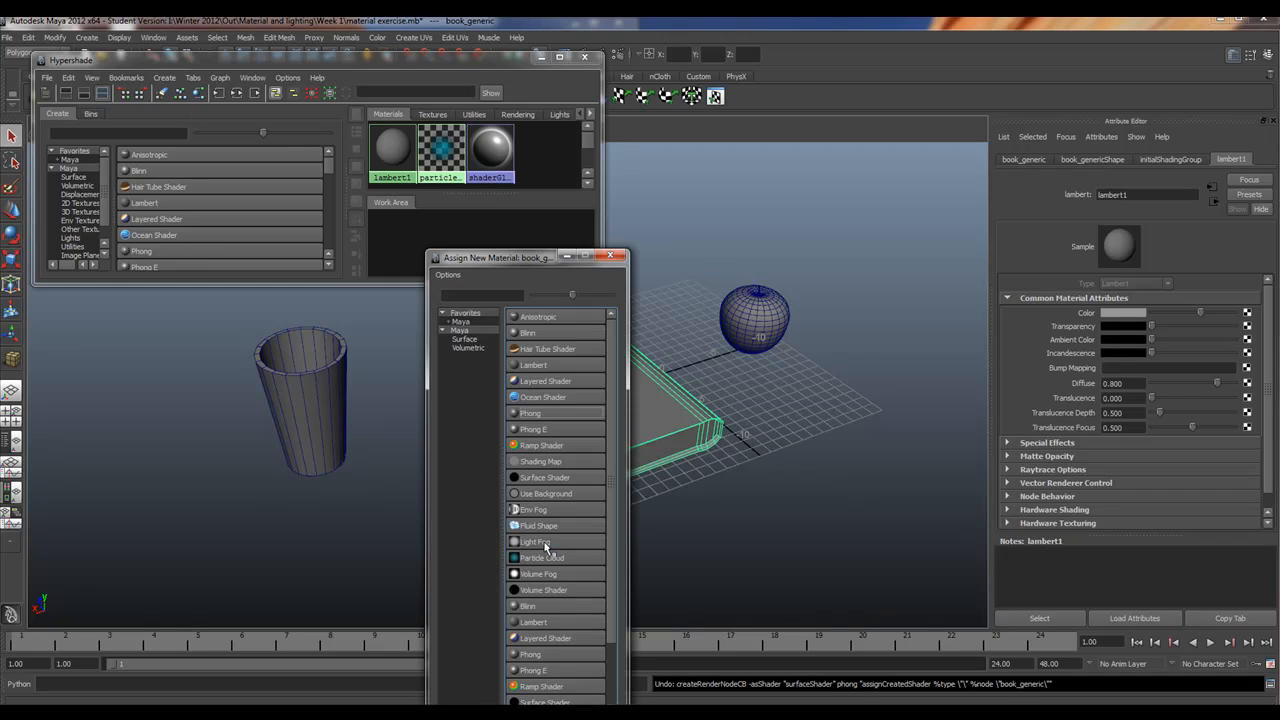
click(543, 366)
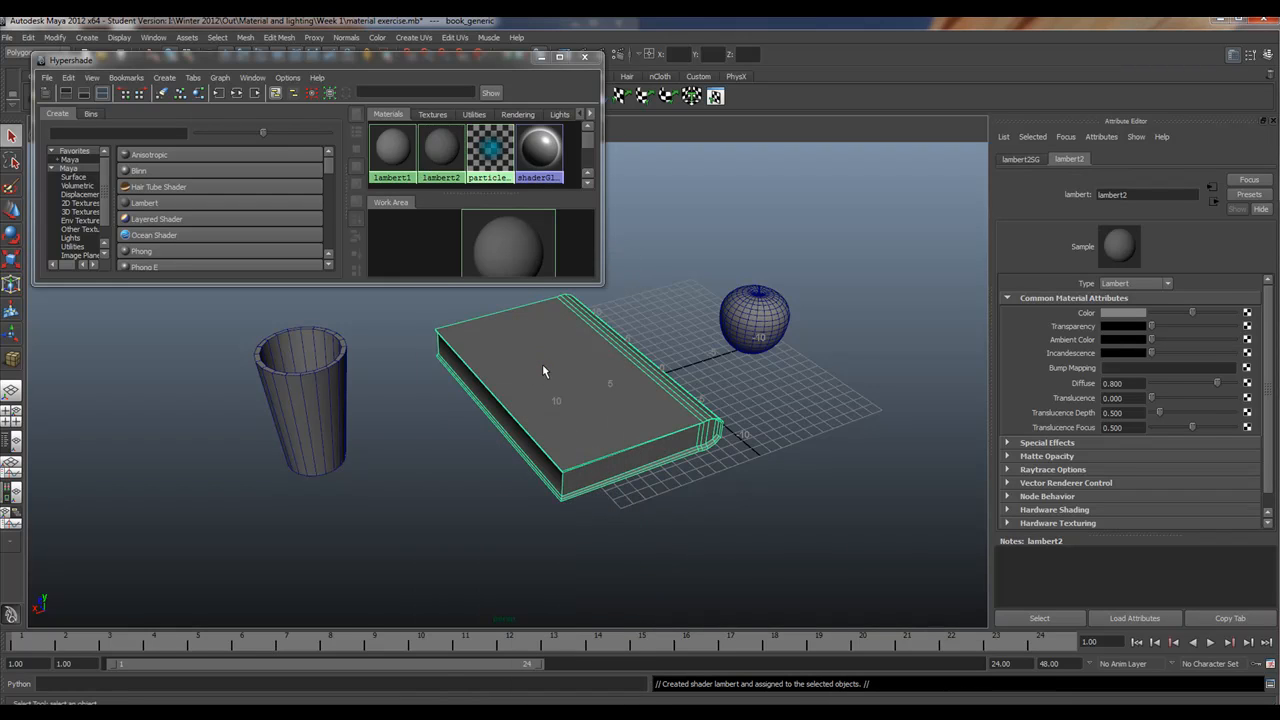
alt+drag(605, 448, 210, 425)
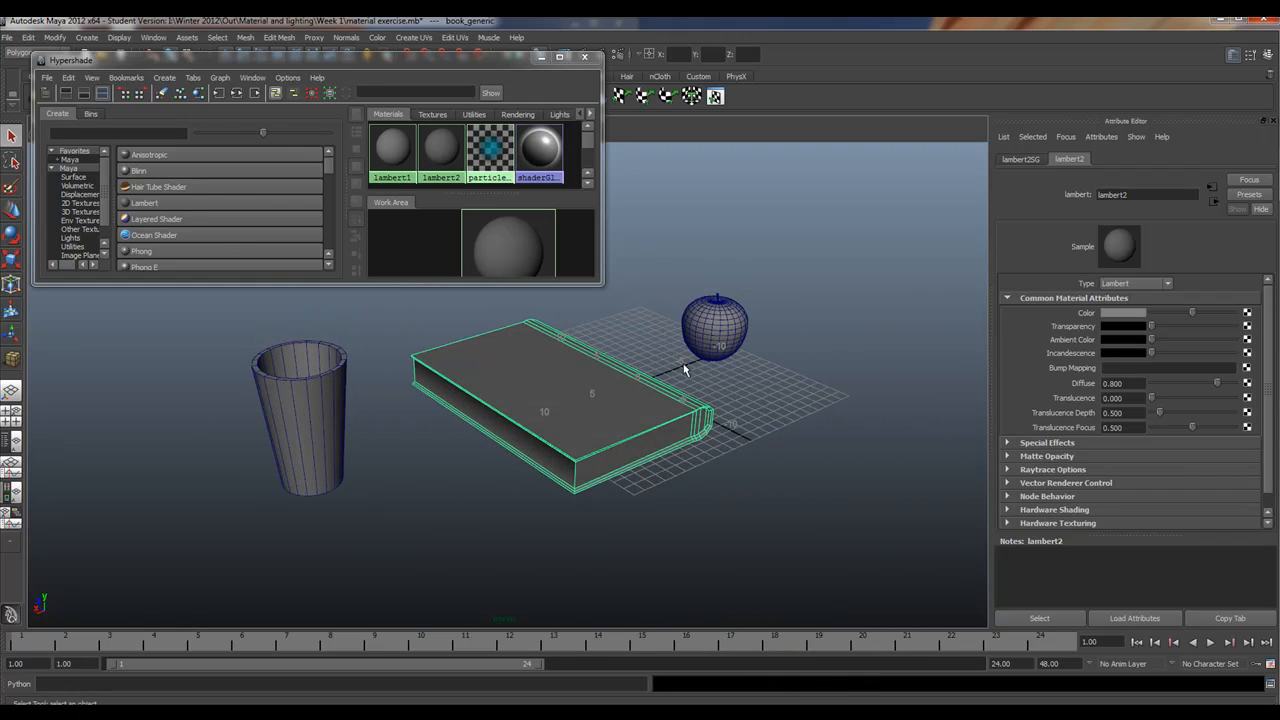
Step: Create a Phong E material in the Hypershade
click(300, 380)
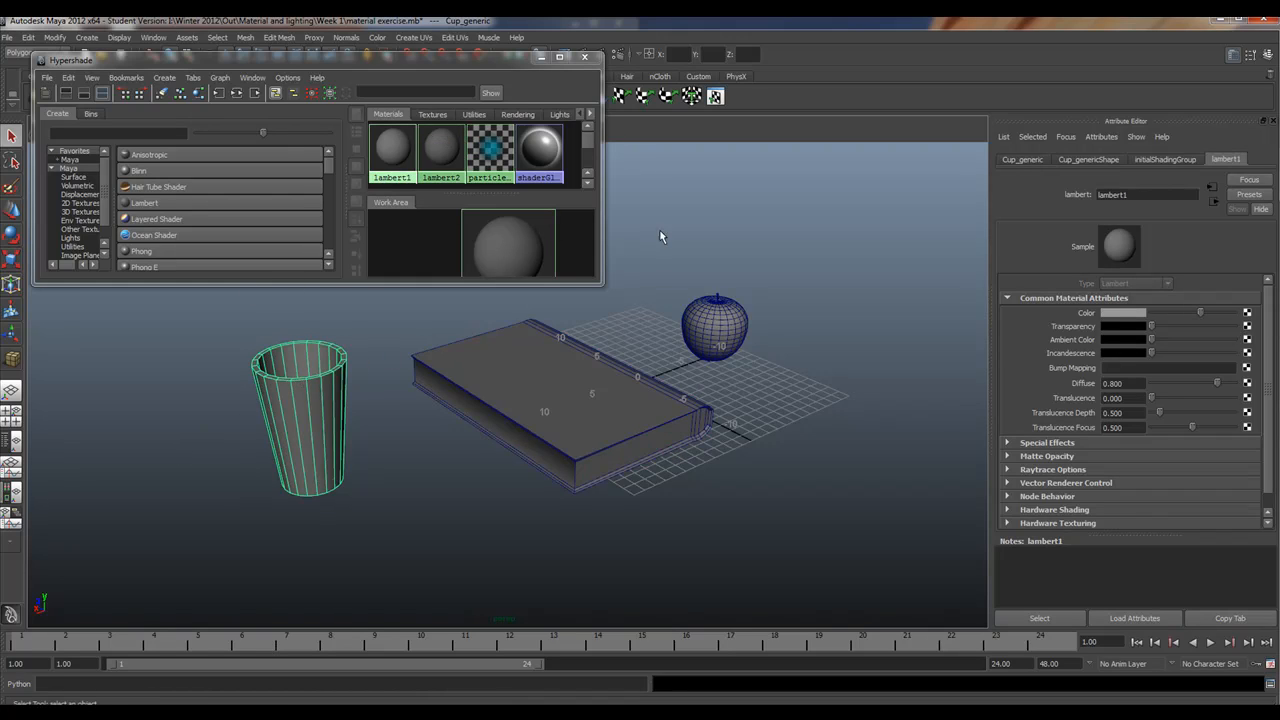
mouse_move(307, 417)
right_down()
mouse_move(331, 637)
mouse_move(307, 385)
mouse_move(310, 421)
right_up()
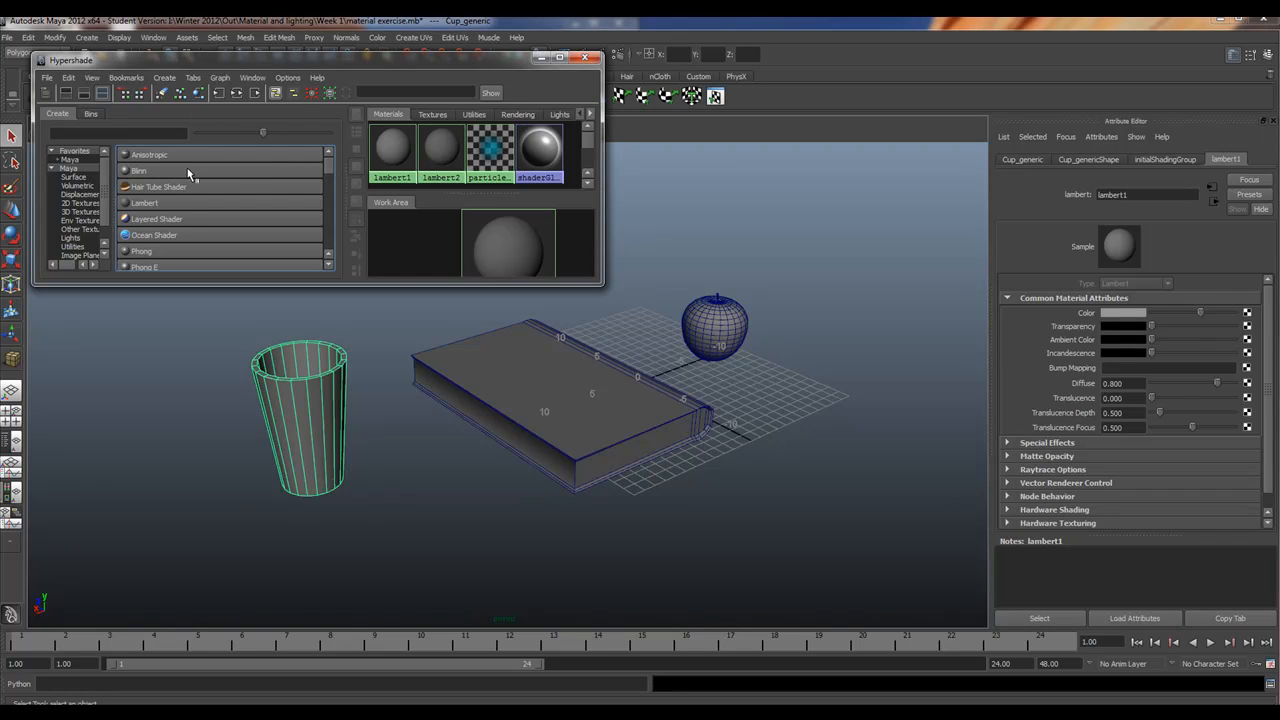
click(146, 267)
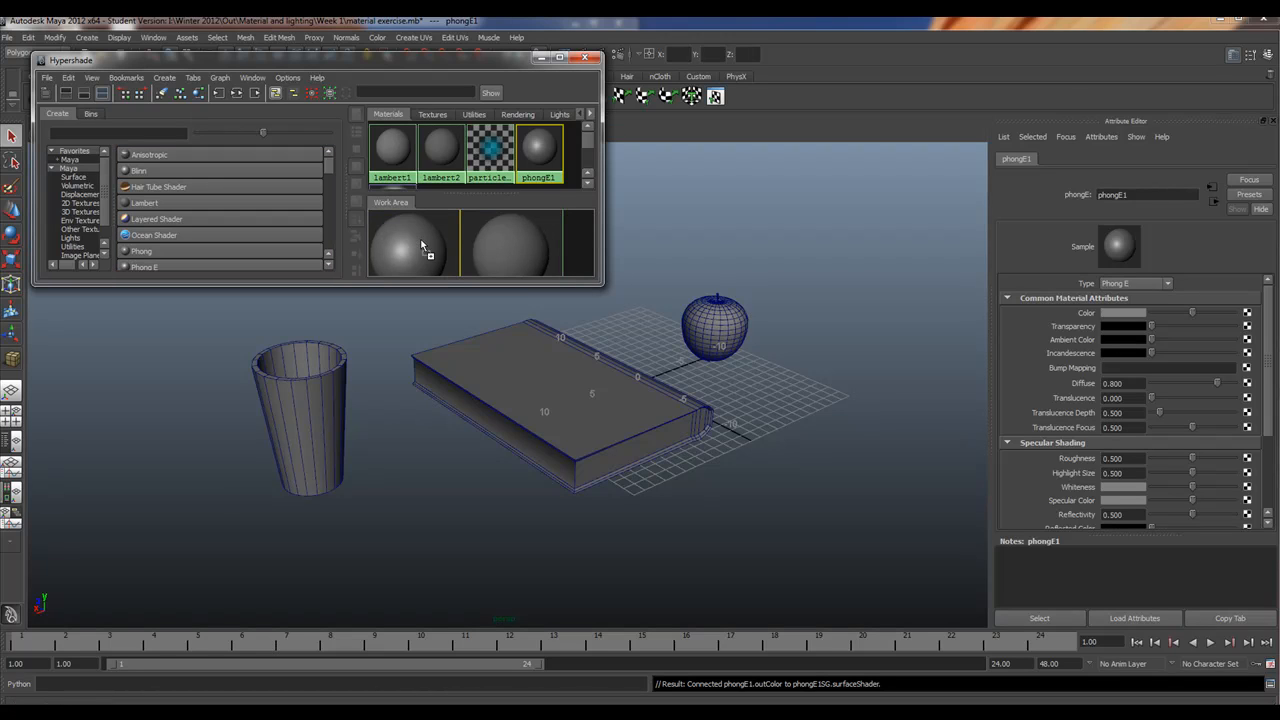
Step: Assign the phongE1 material from the Hypershade work area to the cup
scroll(422, 248, up, 2)
scroll(363, 325, up, 2)
scroll(299, 379, up, 4)
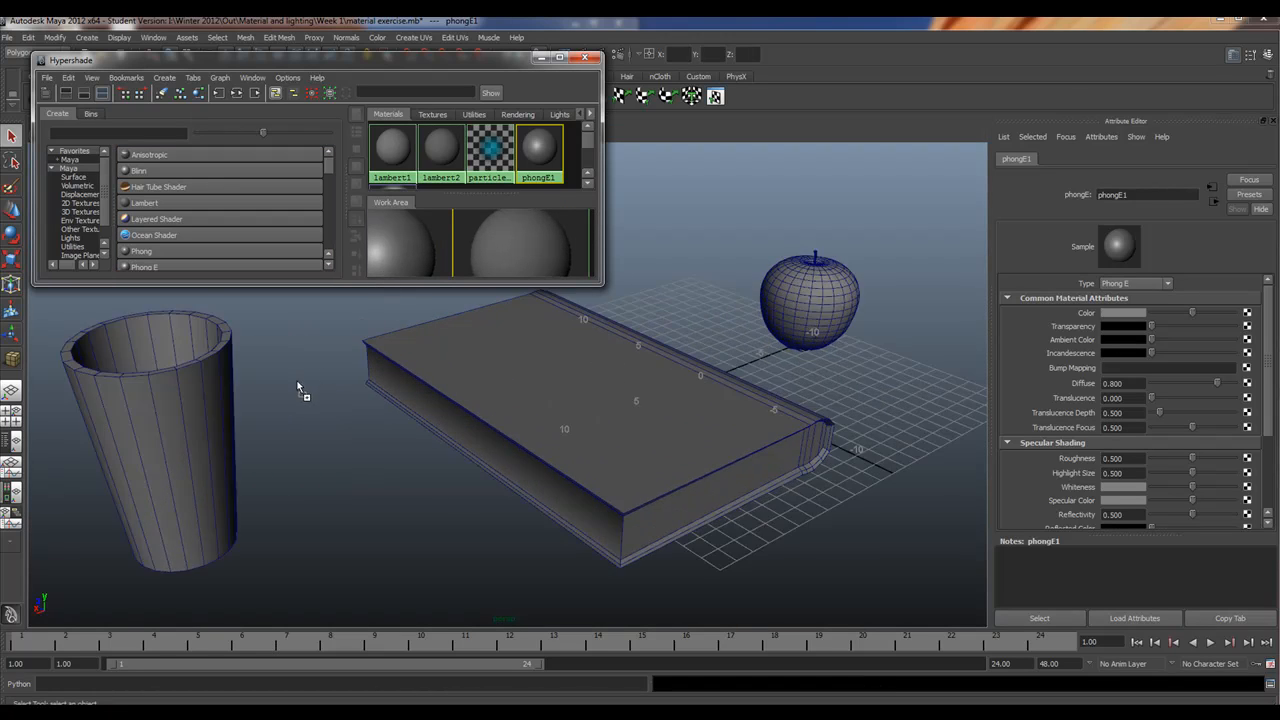
scroll(325, 376, down, 6)
scroll(325, 376, down, 2)
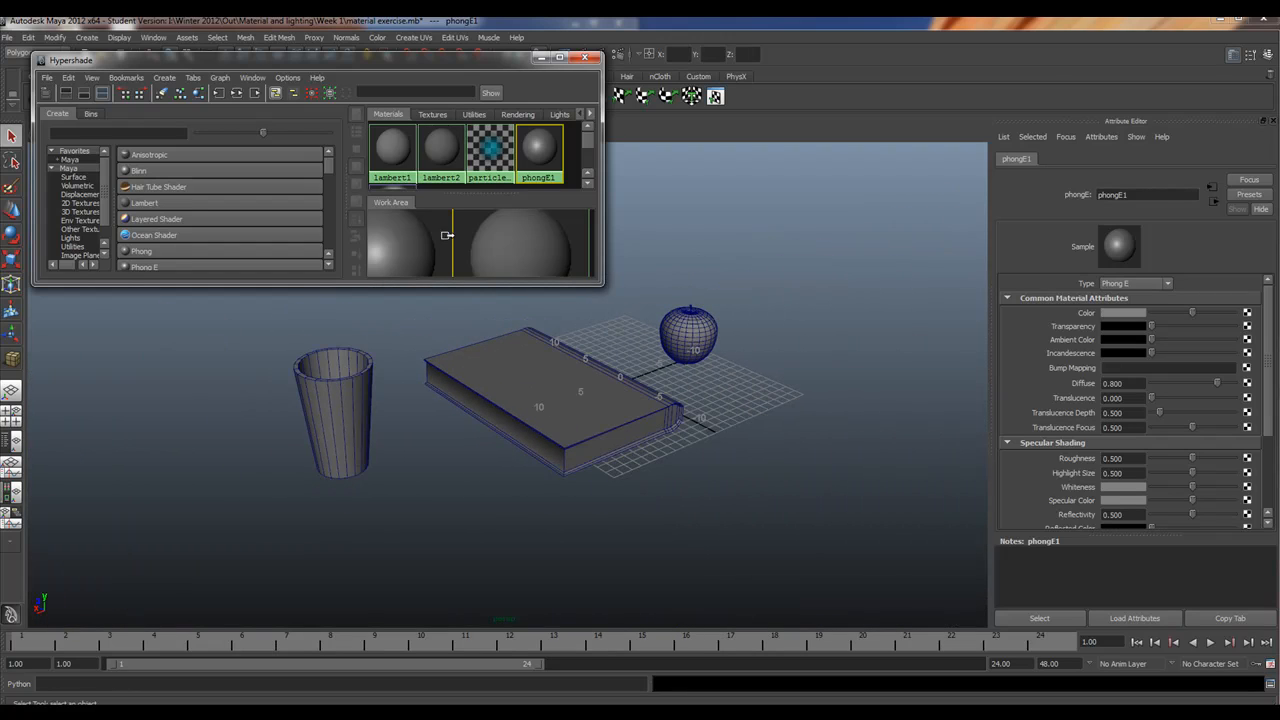
scroll(456, 246, down, 4)
scroll(456, 248, down, 2)
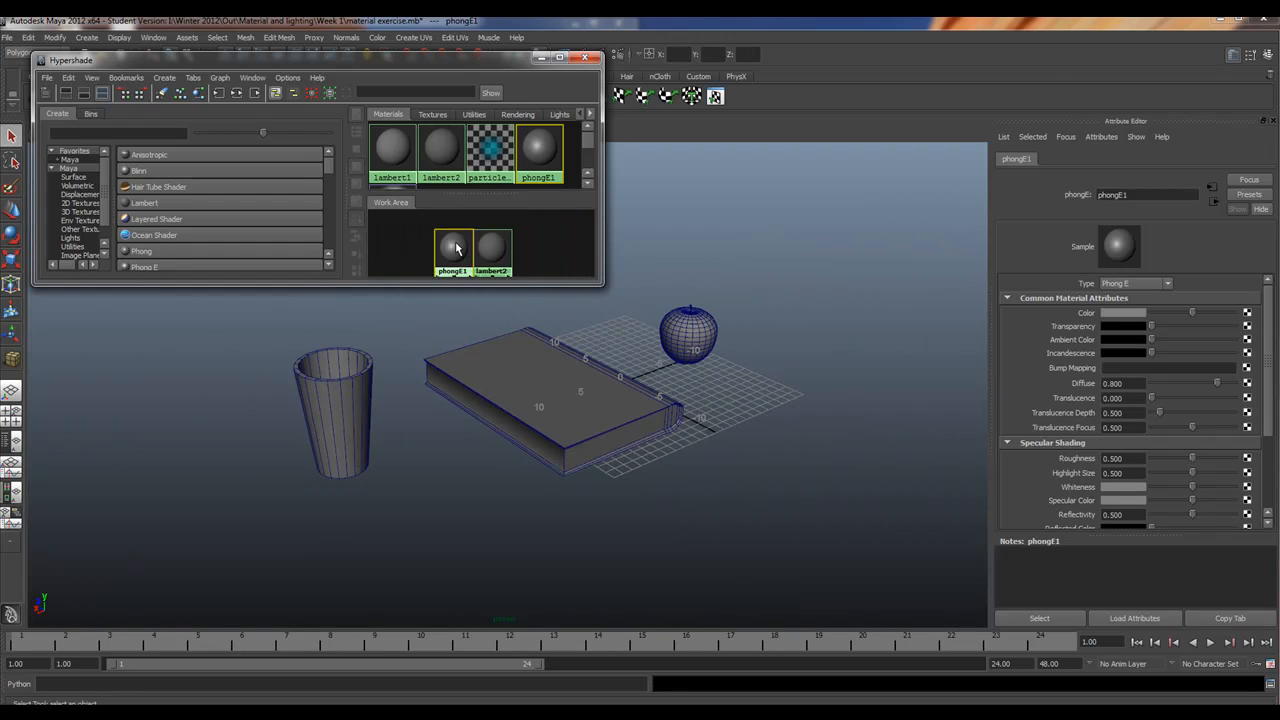
right_drag(453, 245, 443, 247)
middle_drag(443, 247, 162, 428)
scroll(343, 394, up, 3)
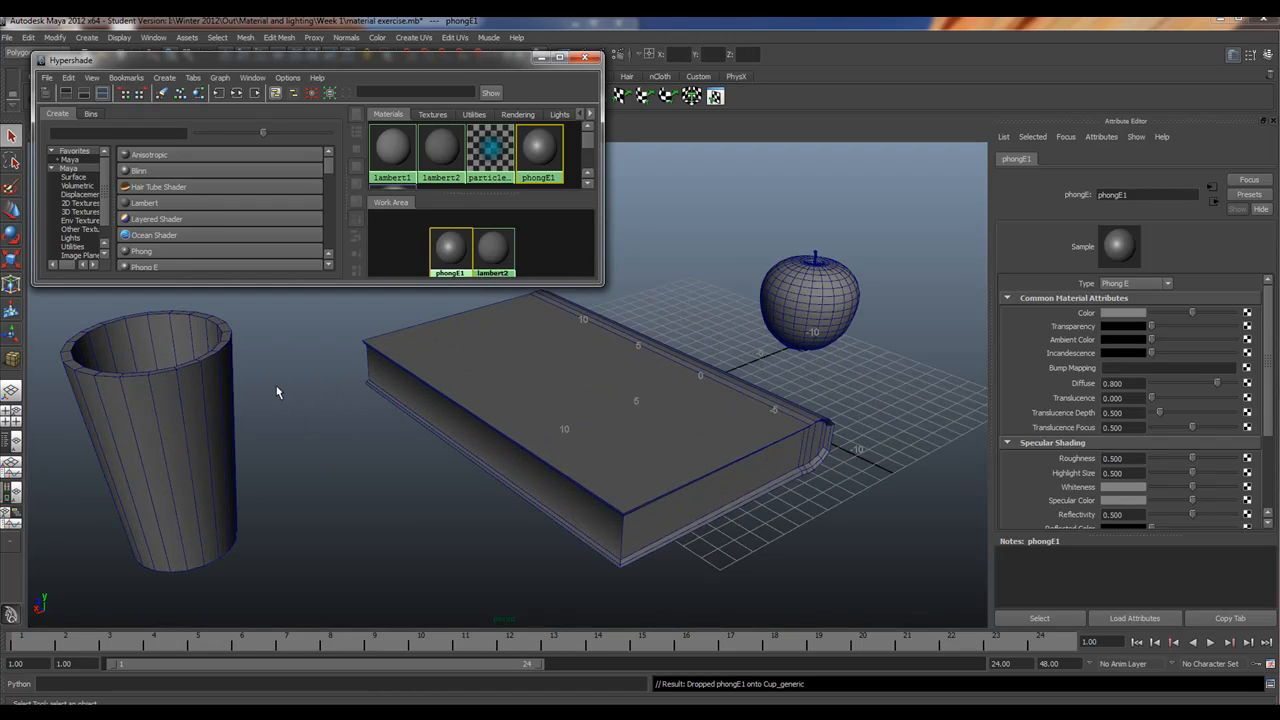
Step: Rename the phongE1 material in the Hypershade as glass
scroll(277, 393, down, 5)
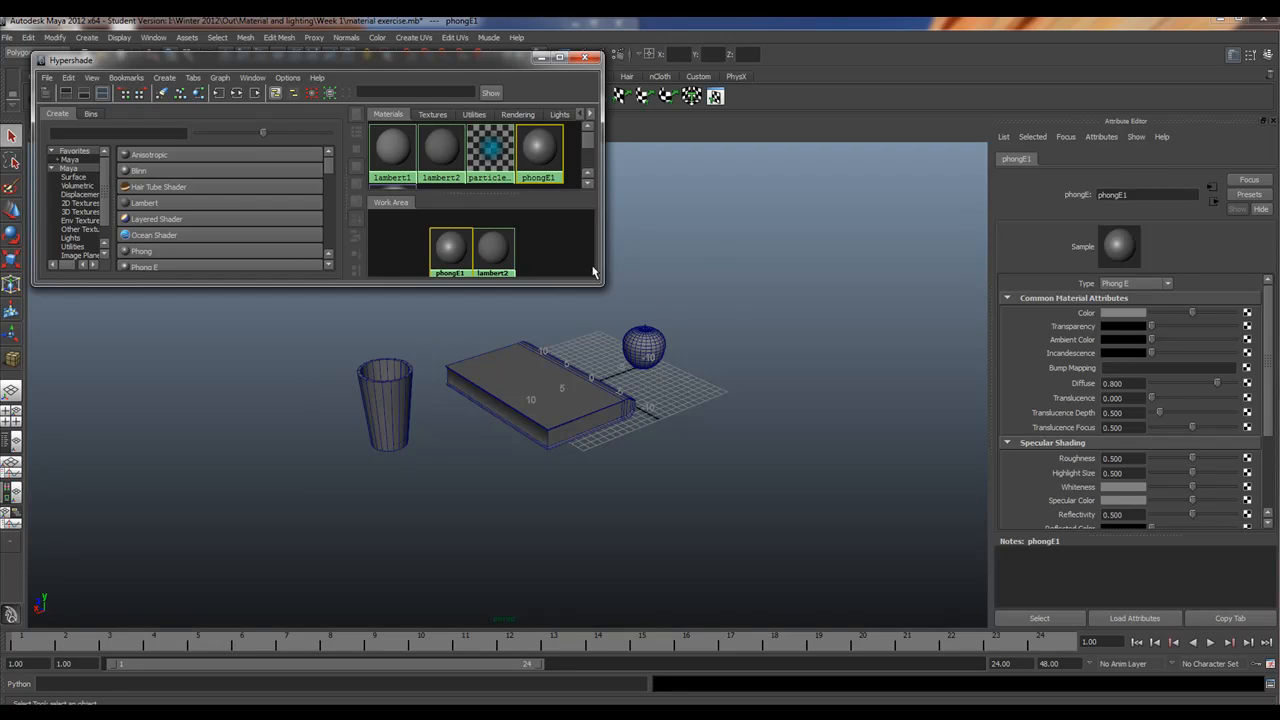
click(387, 392)
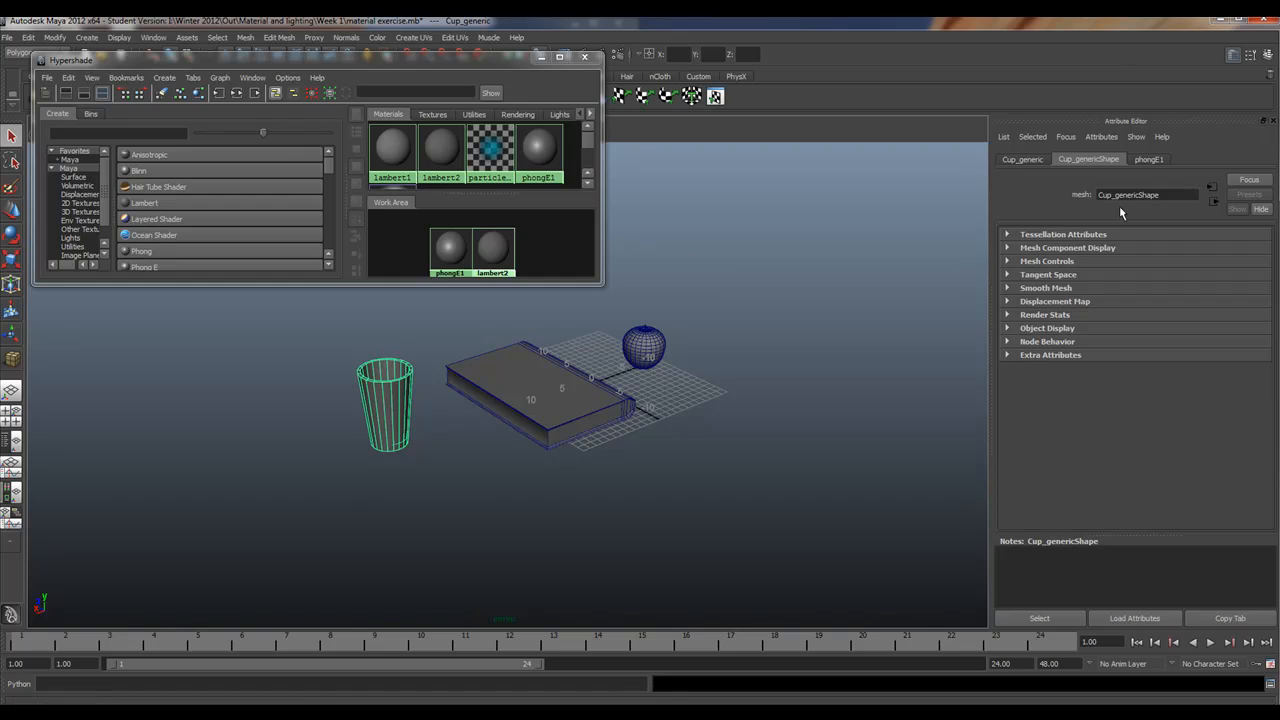
click(536, 356)
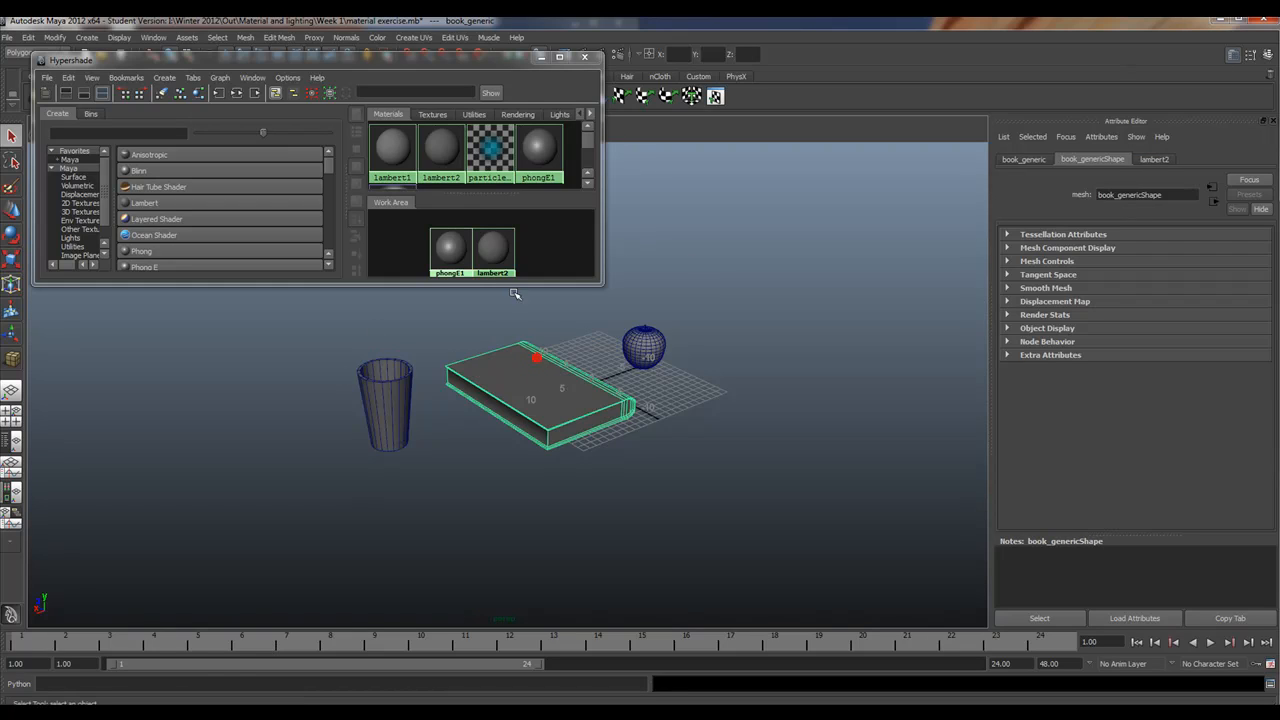
right_click(446, 273)
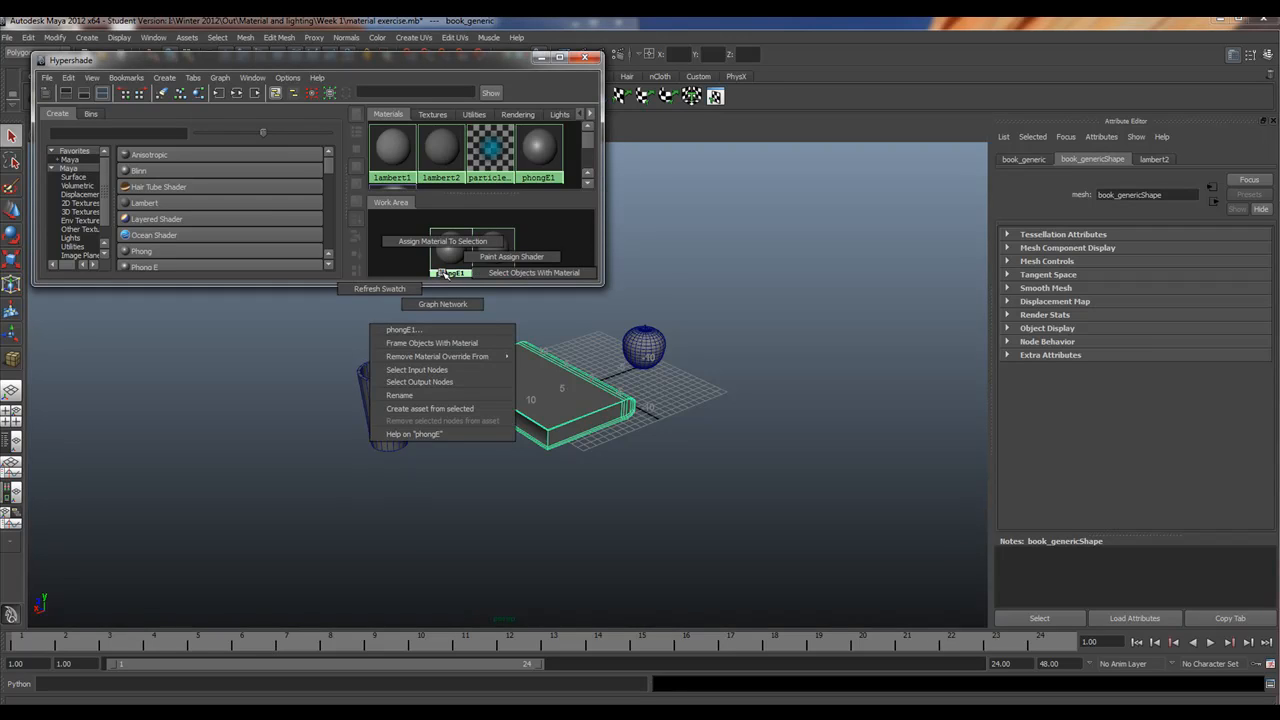
click(427, 396)
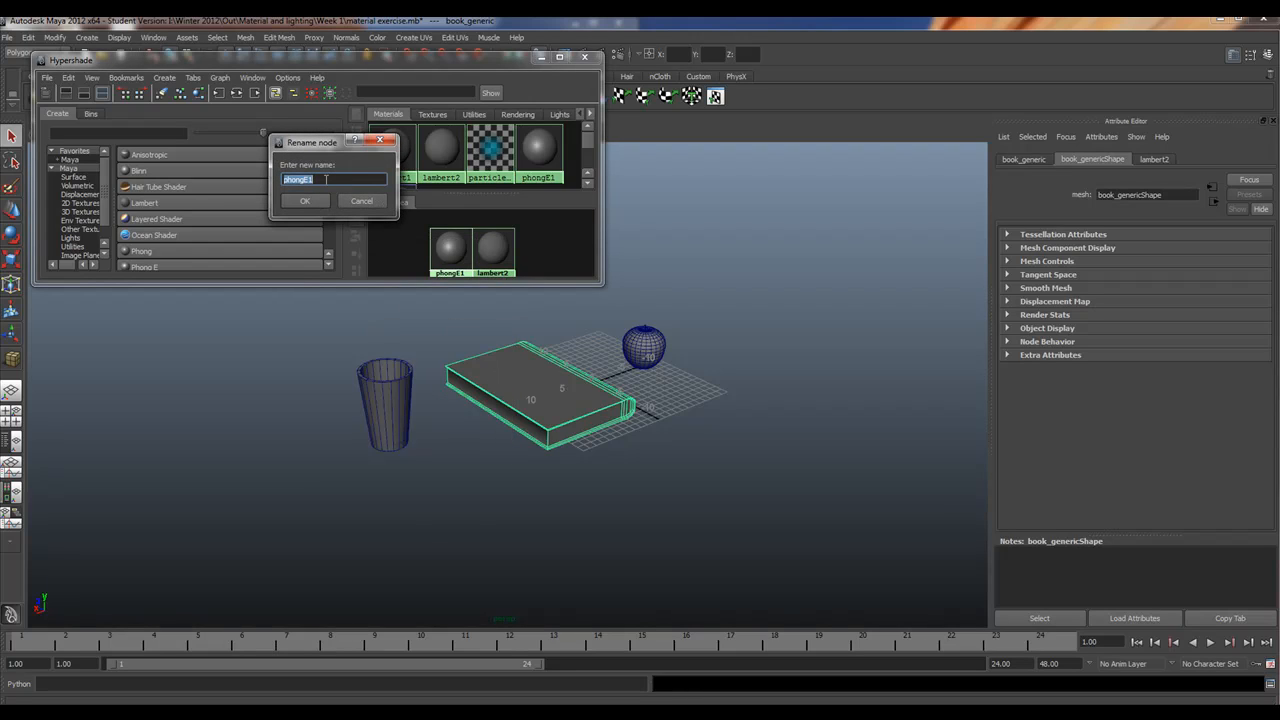
text(glass)
key(Return)
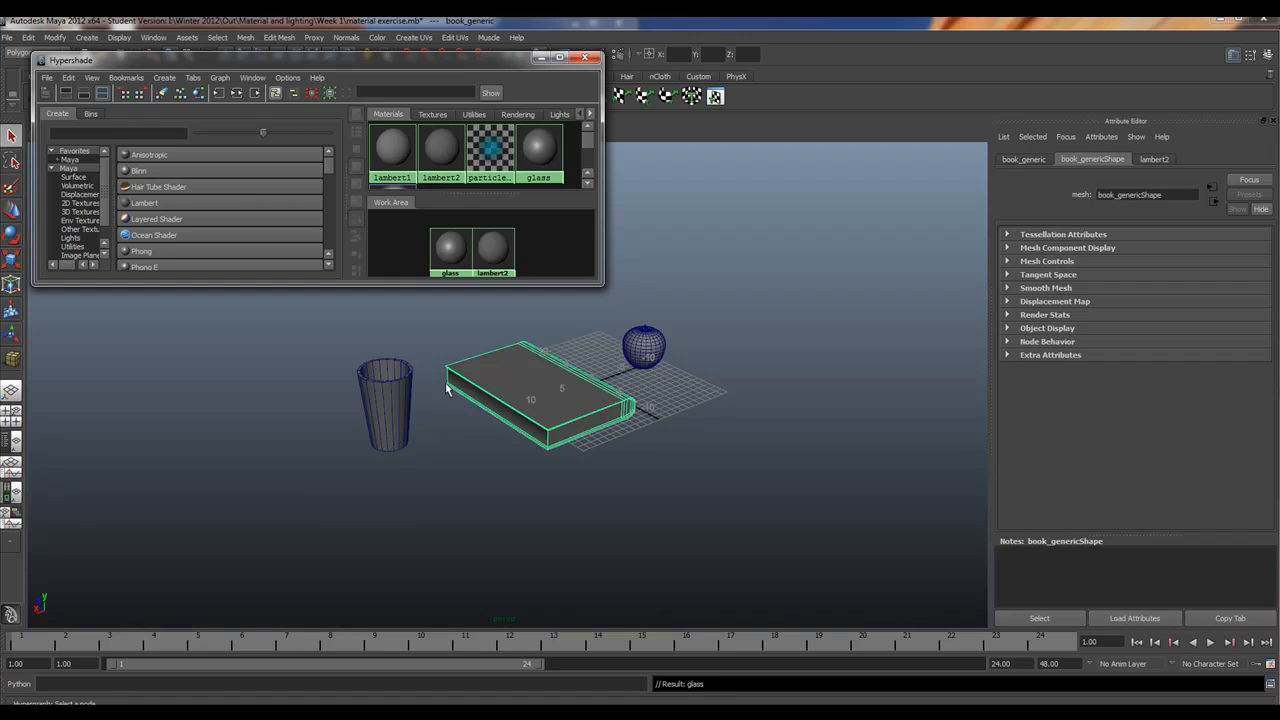
Step: Check the cup's glass material, and rename the book's lambert2 material as book
click(385, 418)
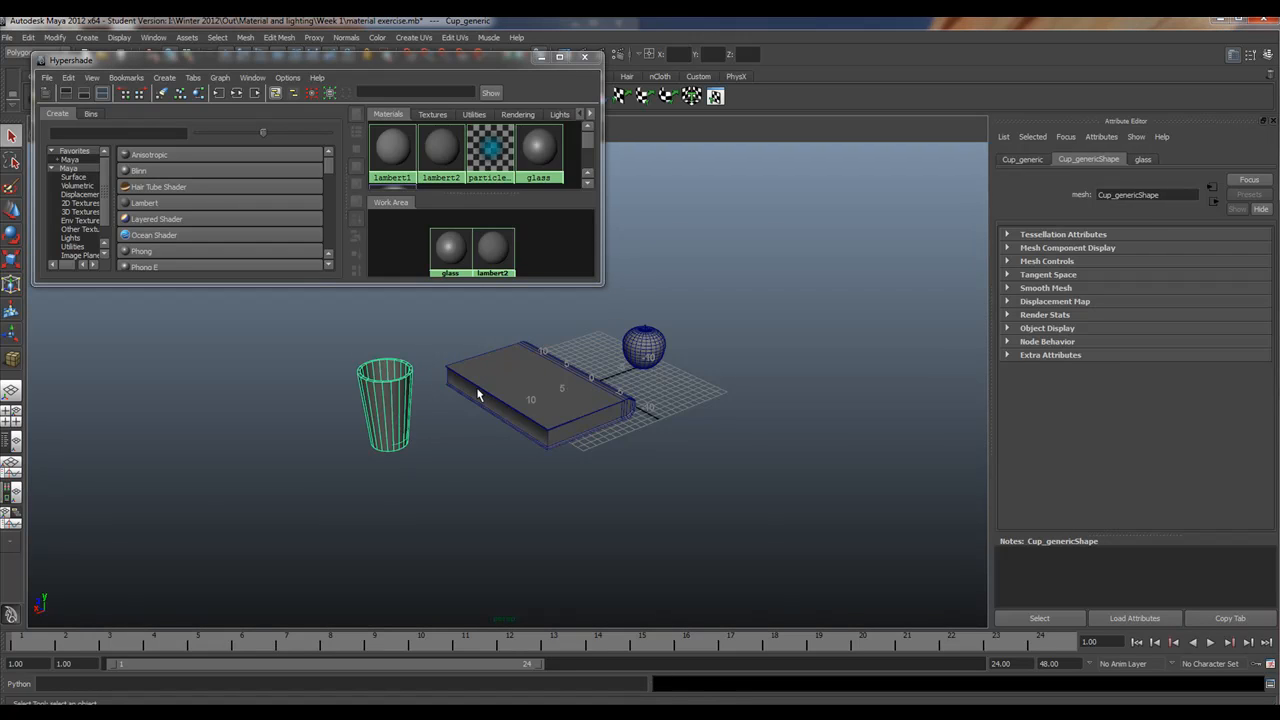
click(1143, 160)
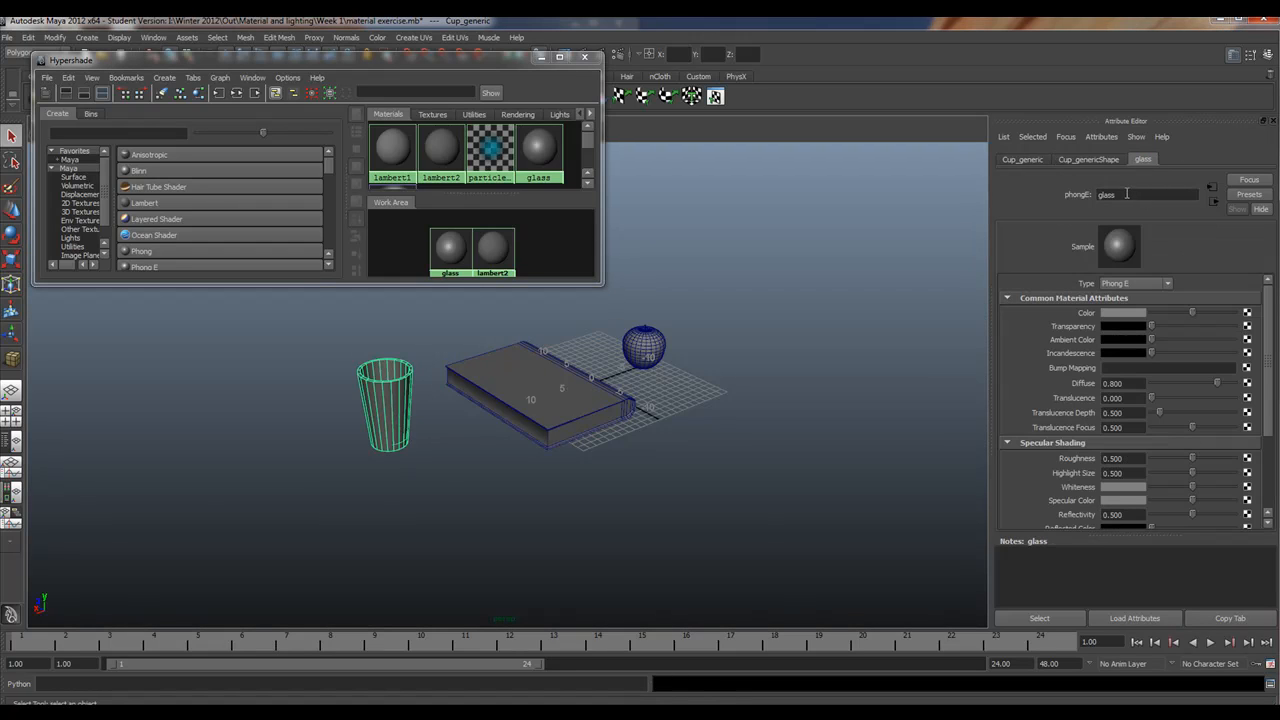
click(543, 398)
click(1155, 159)
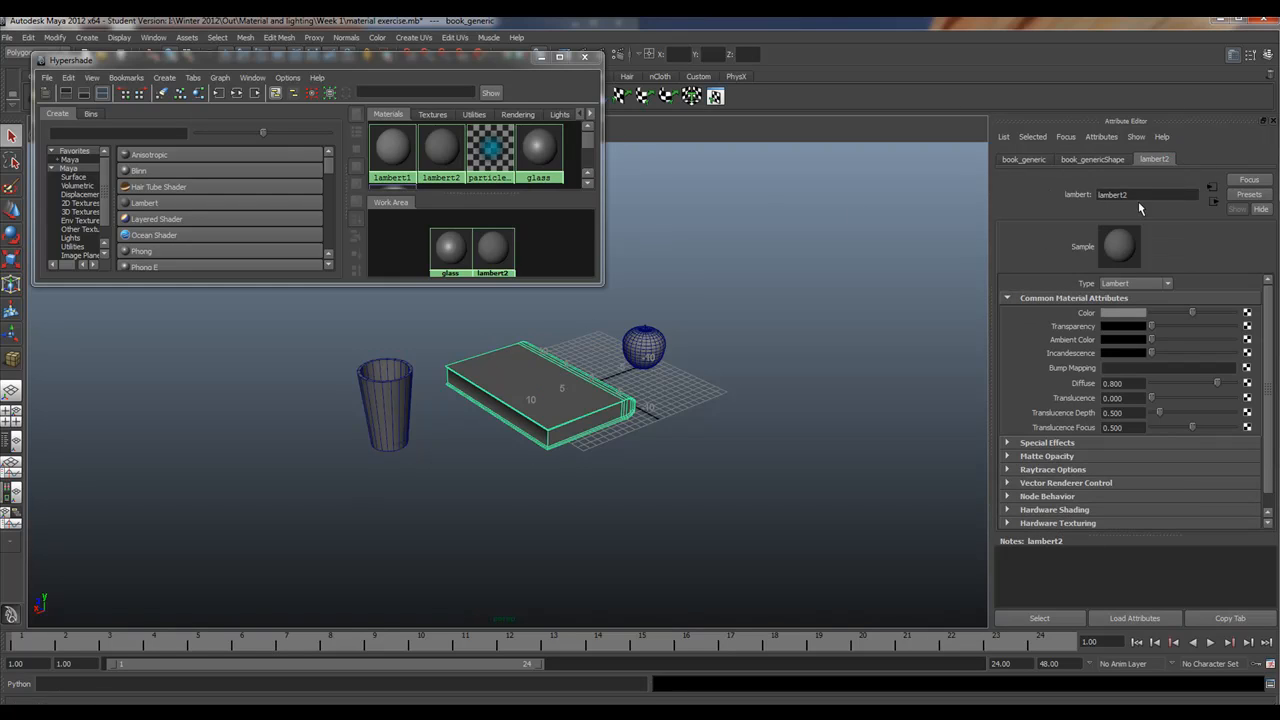
double_click(1142, 195)
text(book)
key(Return)
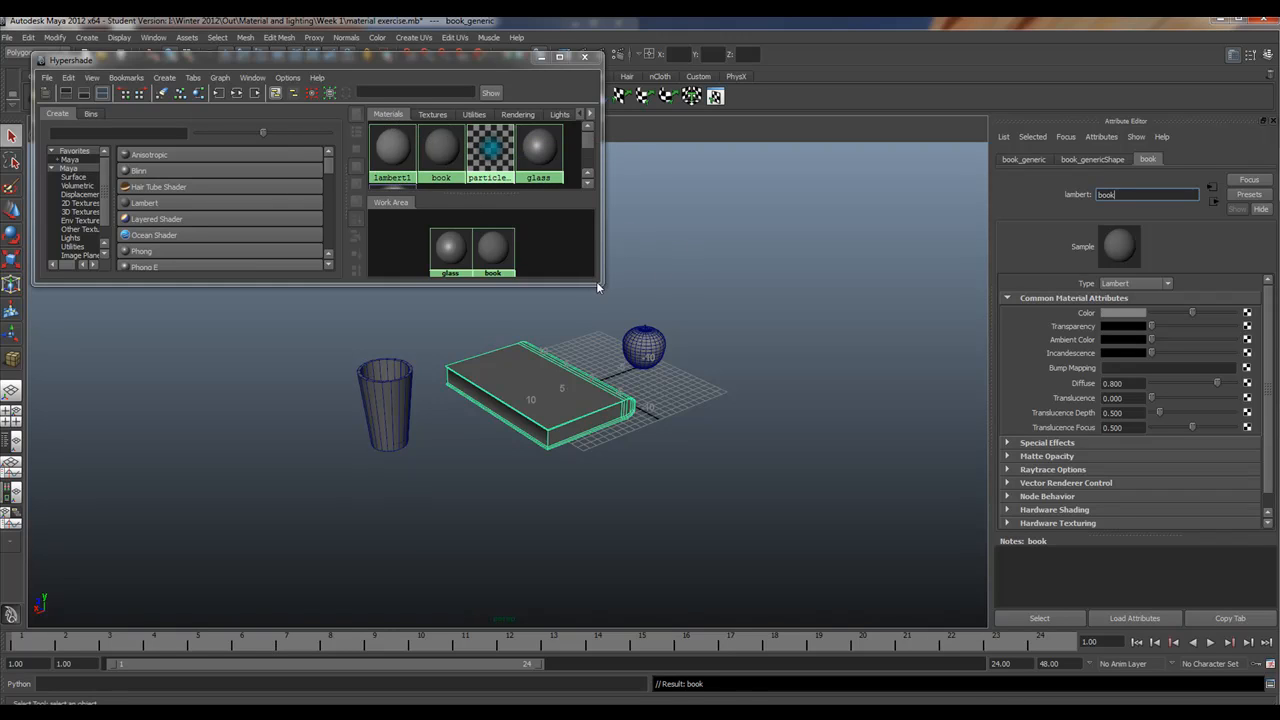
Step: Enlarge the Hypershade window and select the objects that use the glass material
drag(599, 286, 725, 364)
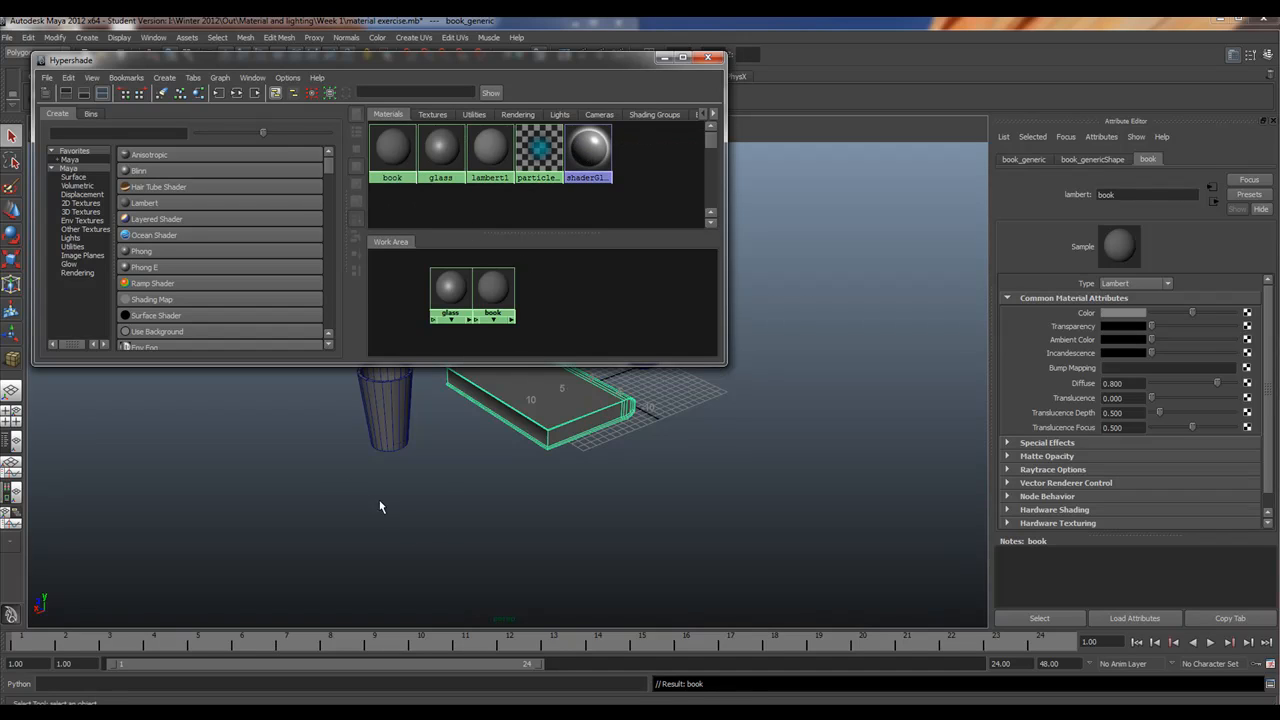
click(336, 472)
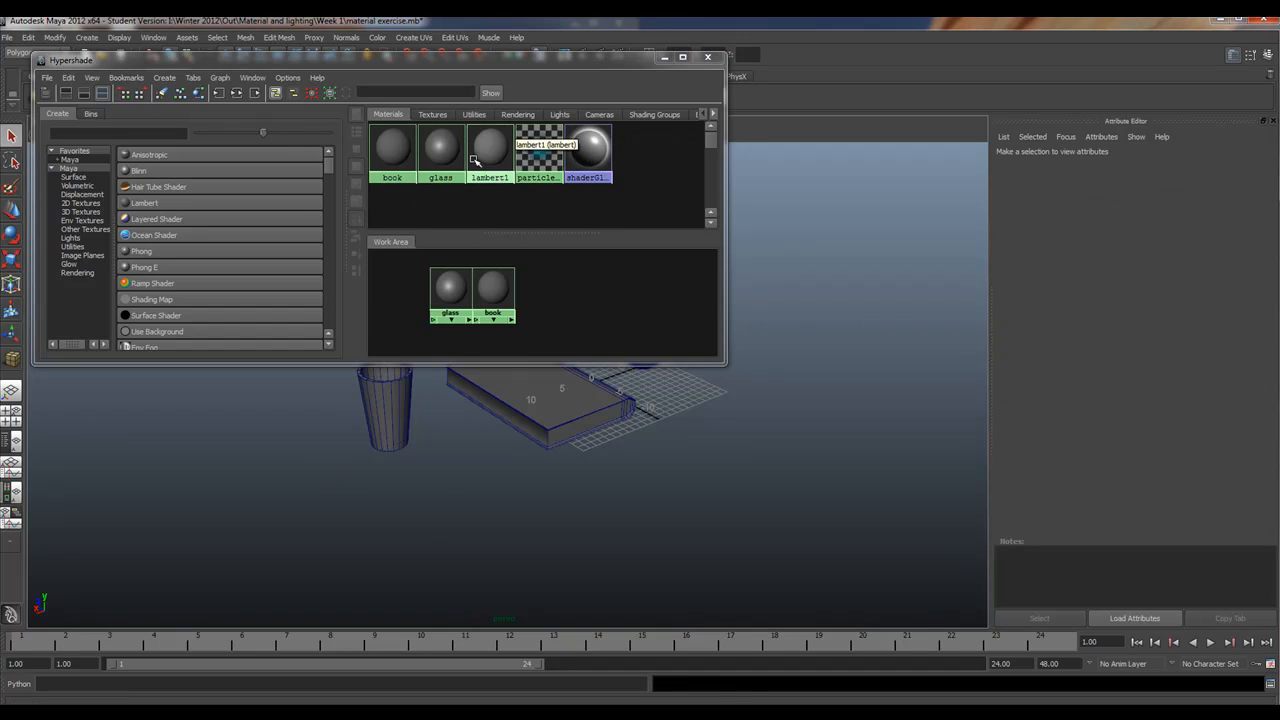
right_click(438, 143)
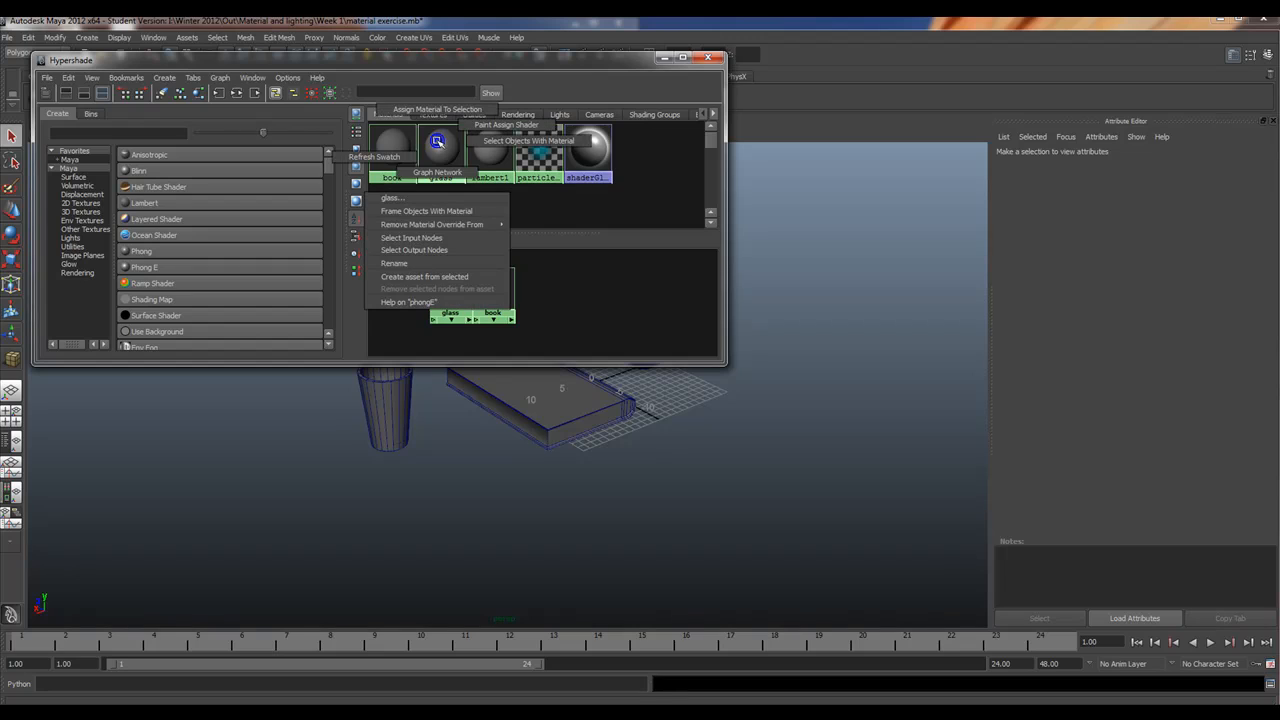
click(489, 141)
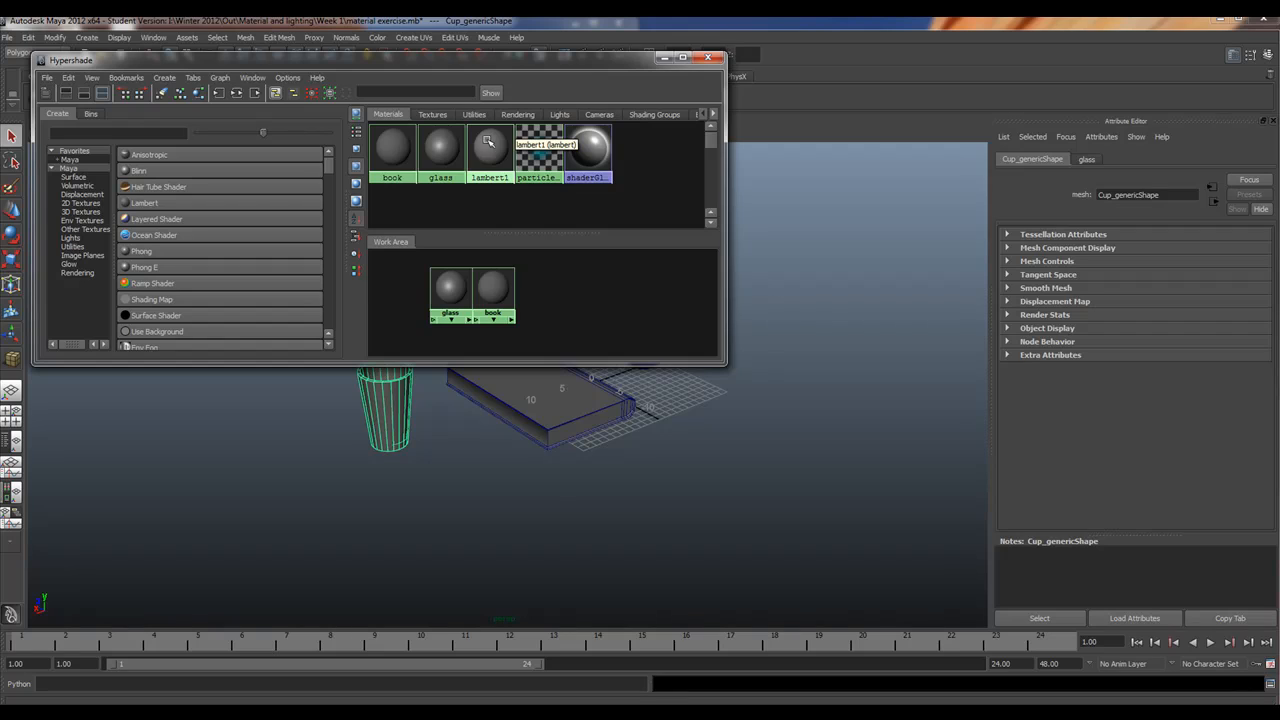
Step: Widen the Hypershade and examine its node categories from Textures through Asset Nodes, returning to the materials
drag(391, 60, 385, 46)
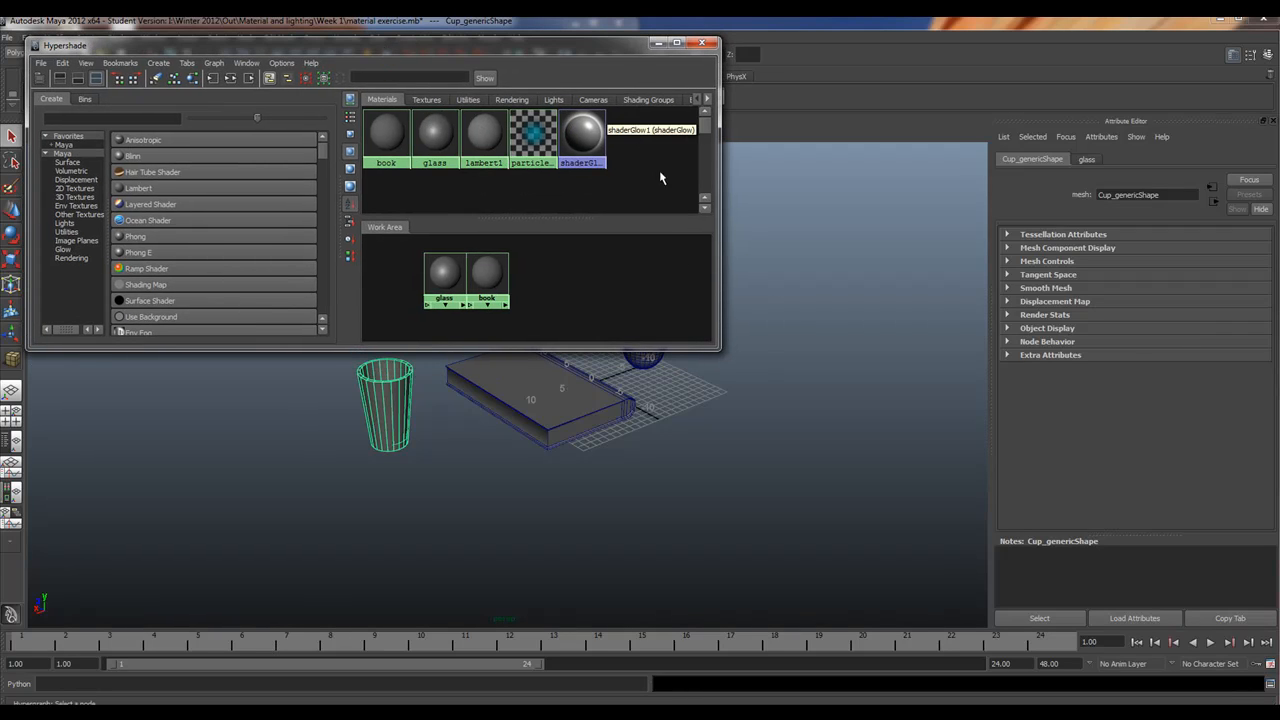
drag(721, 187, 878, 190)
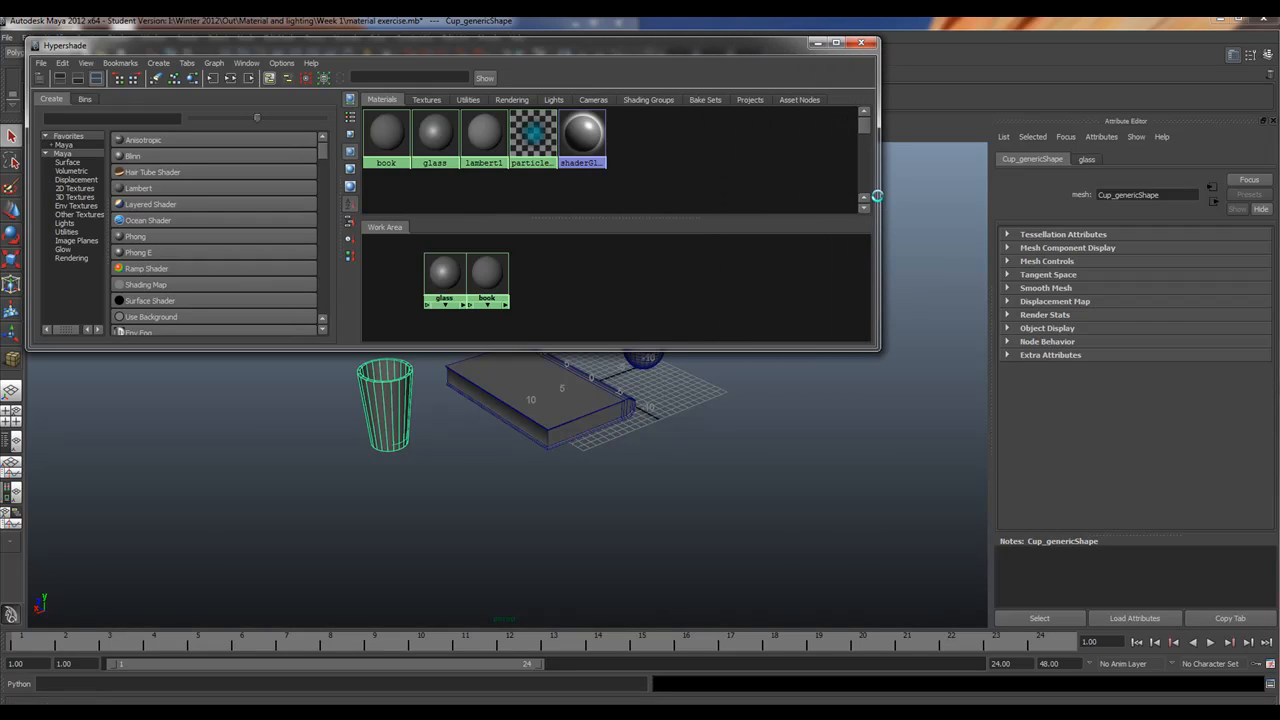
click(421, 103)
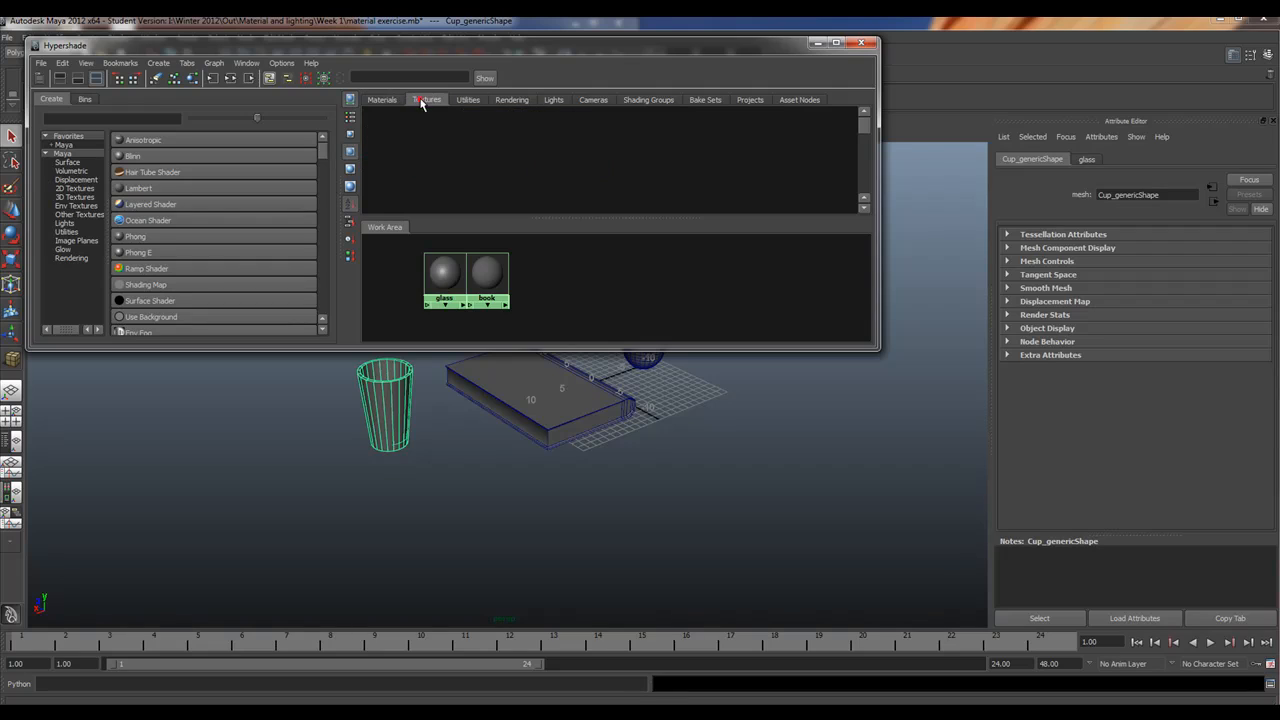
click(476, 103)
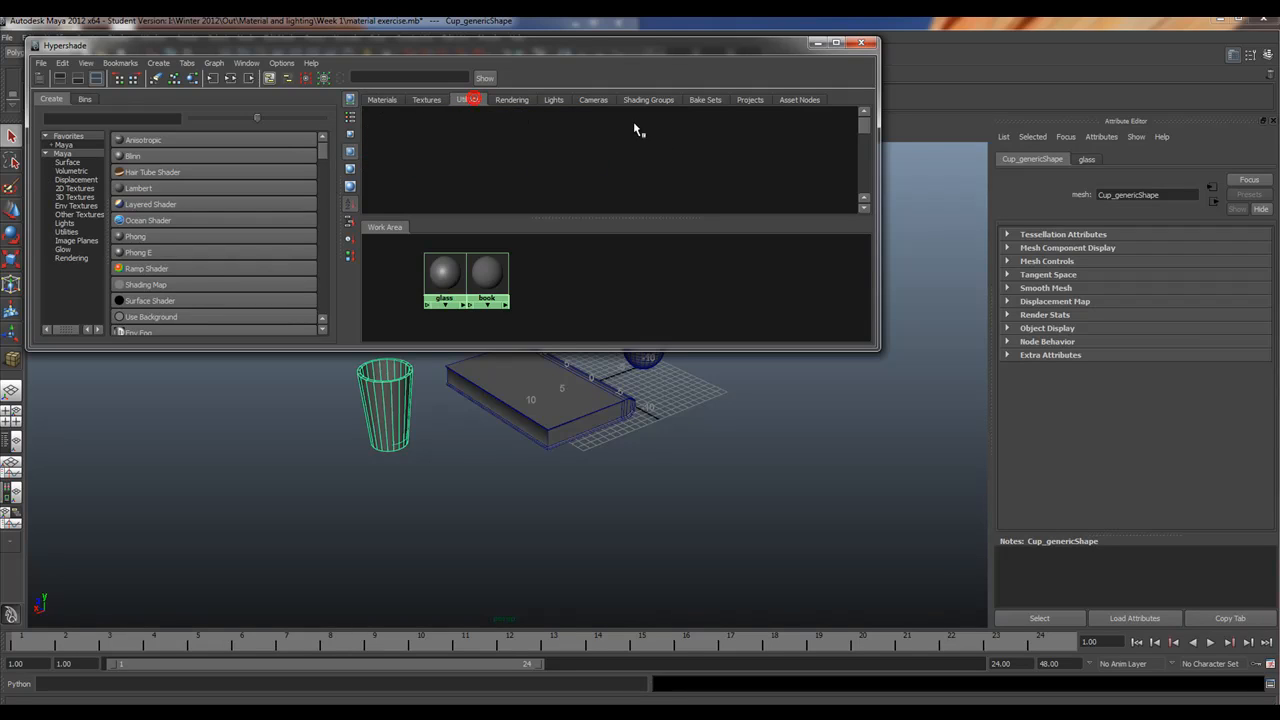
click(513, 101)
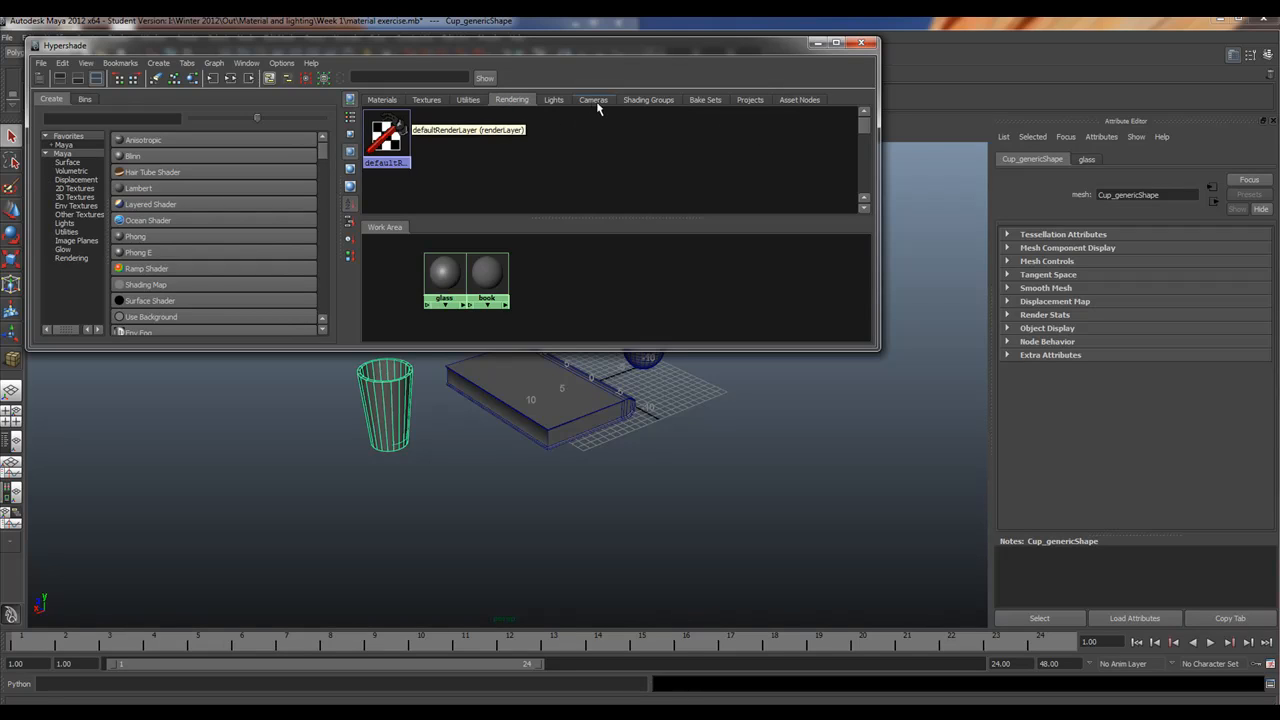
click(556, 101)
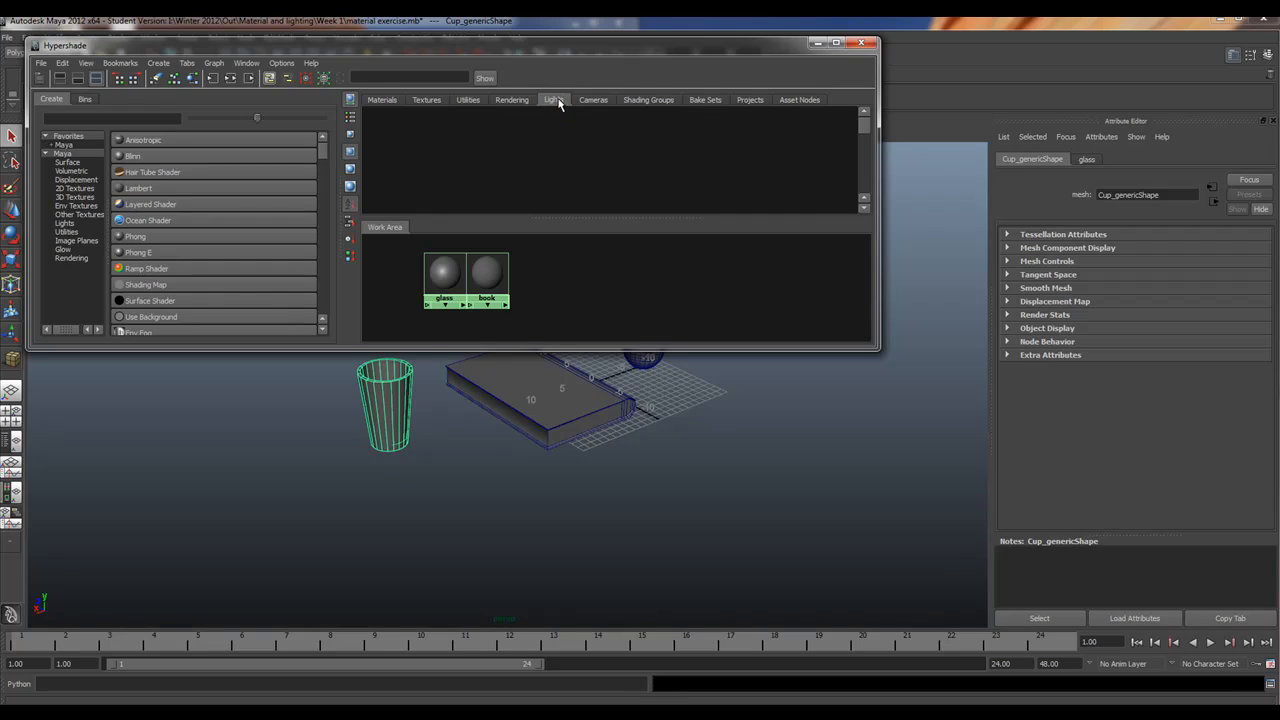
click(605, 101)
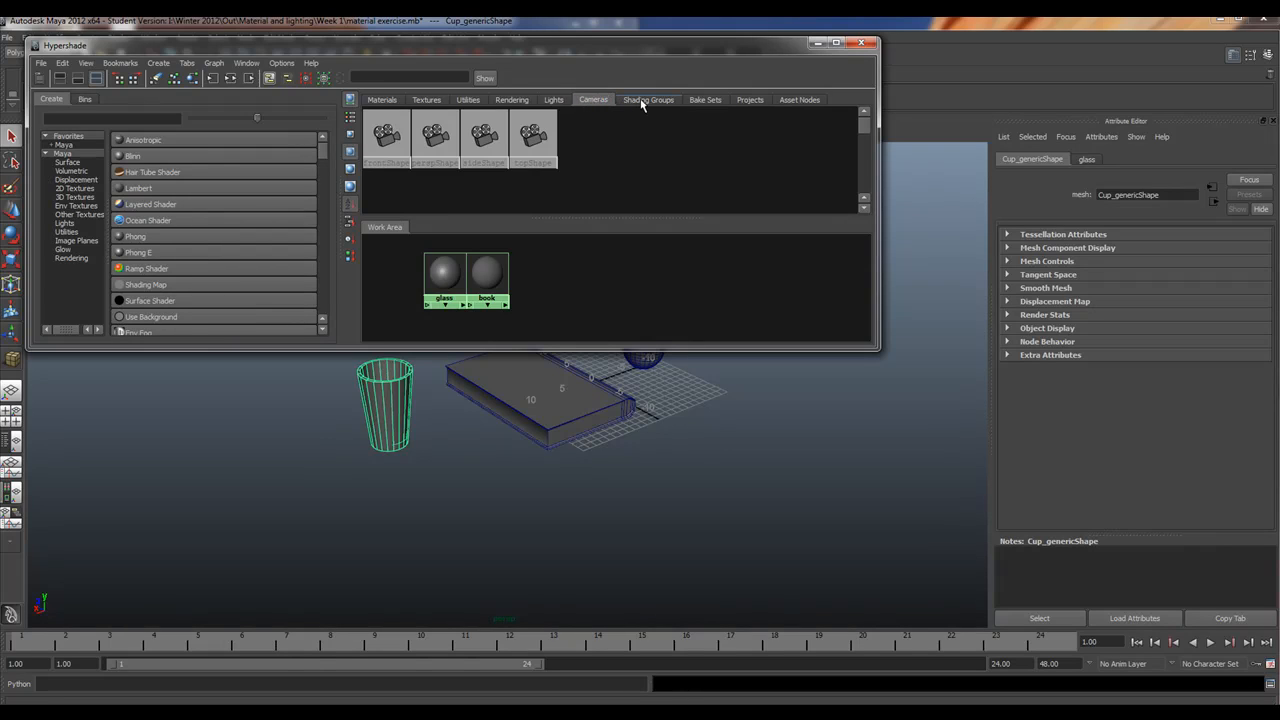
click(645, 100)
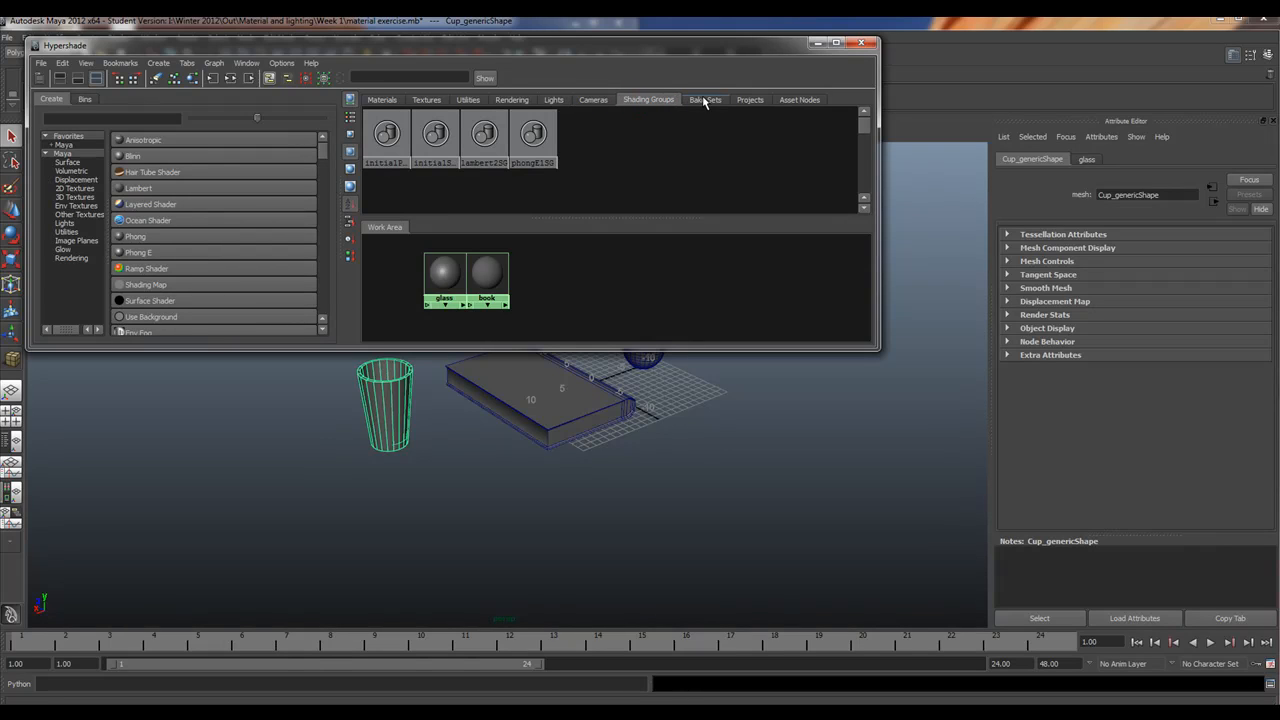
click(703, 99)
click(650, 101)
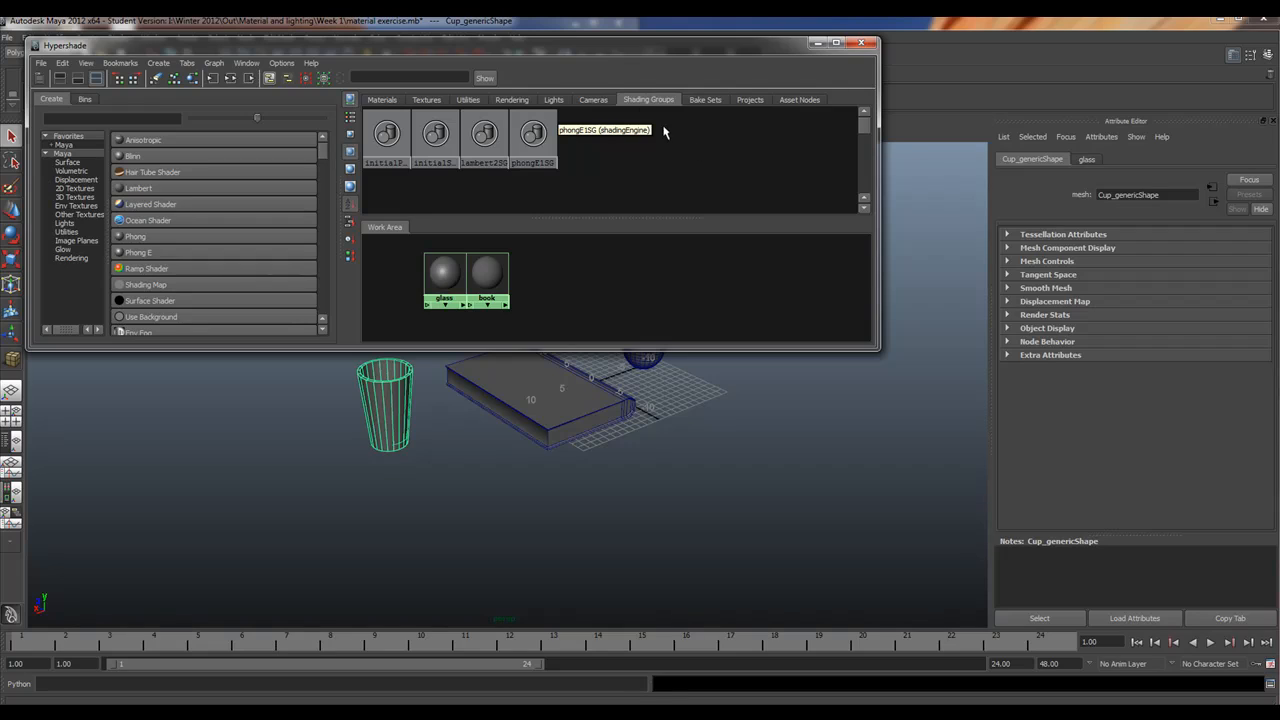
click(700, 101)
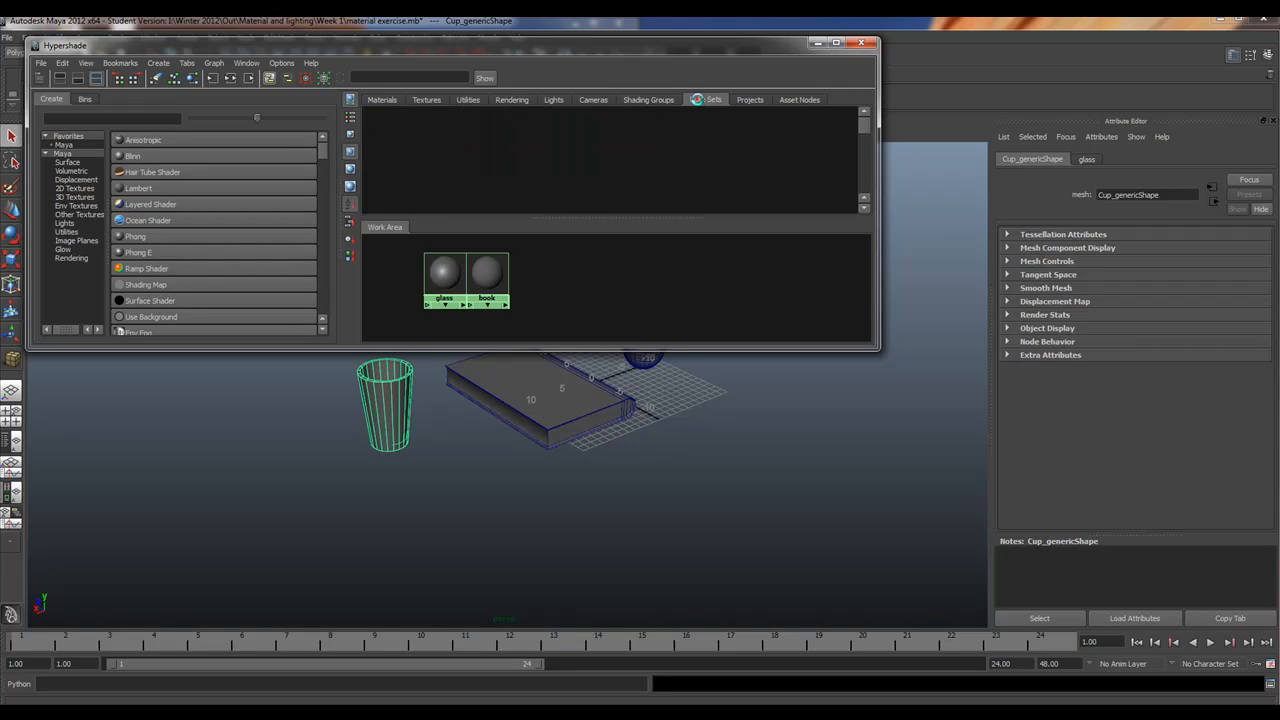
click(750, 101)
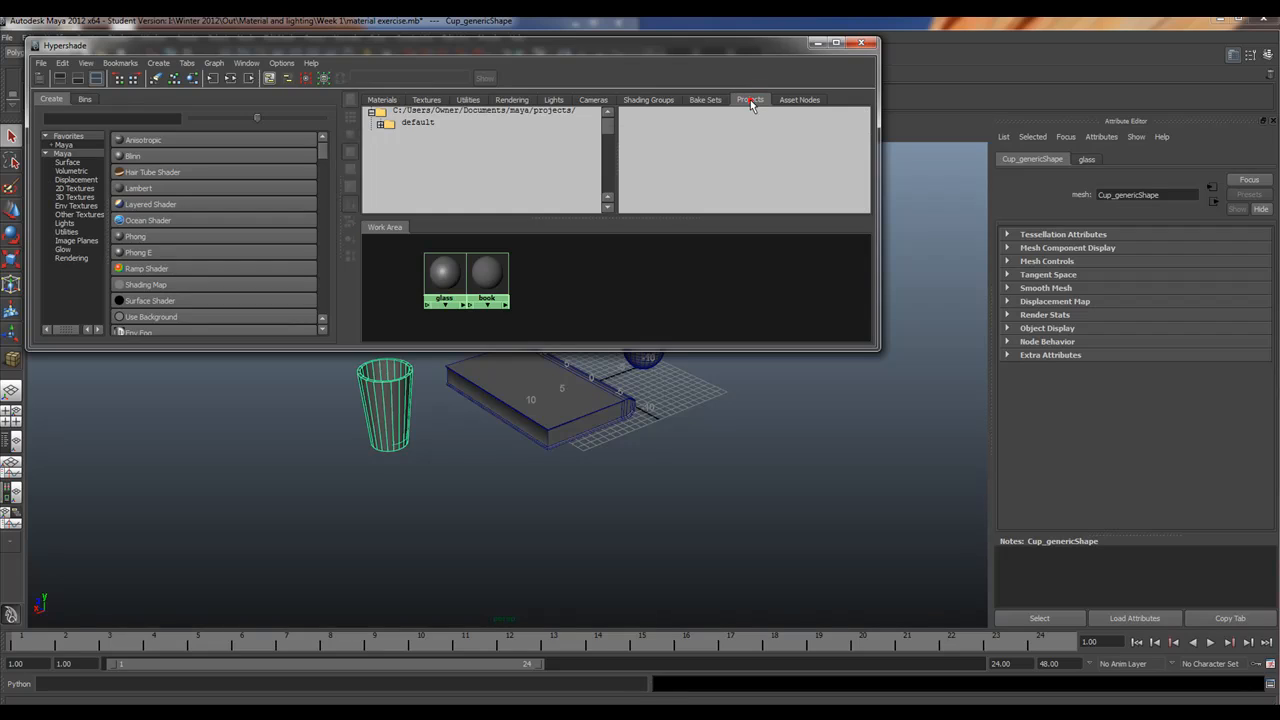
click(800, 100)
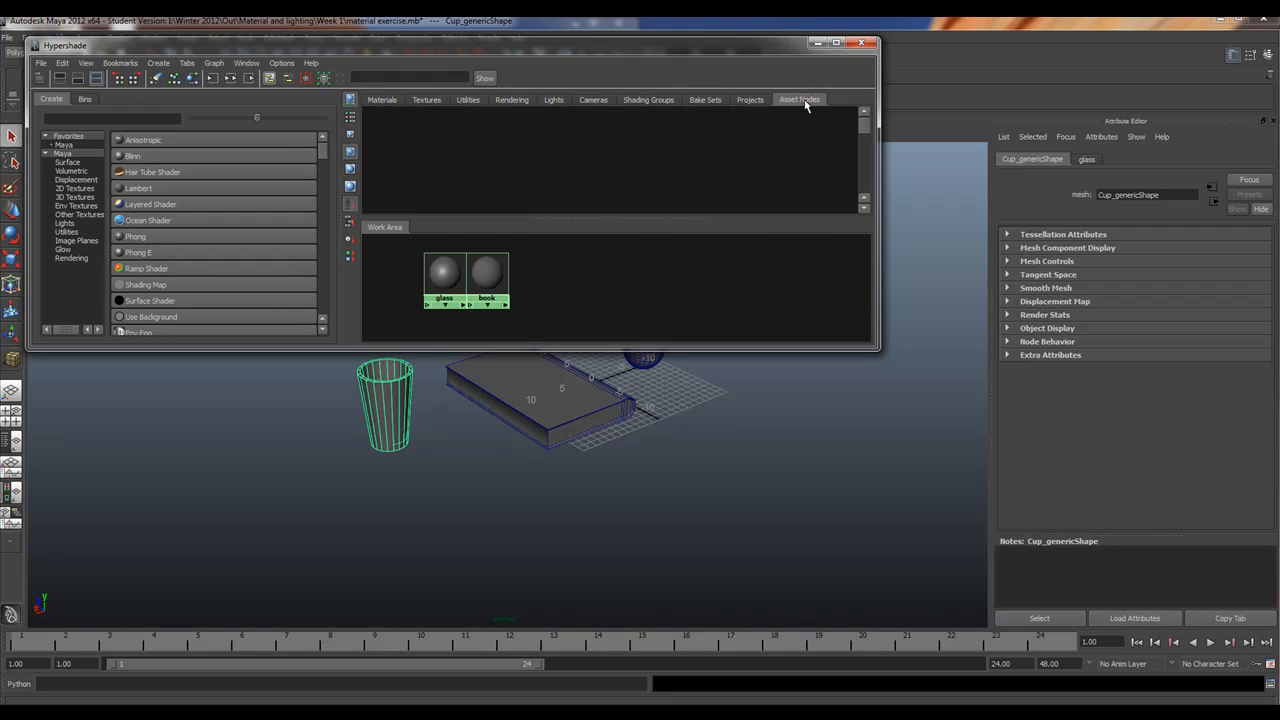
click(382, 100)
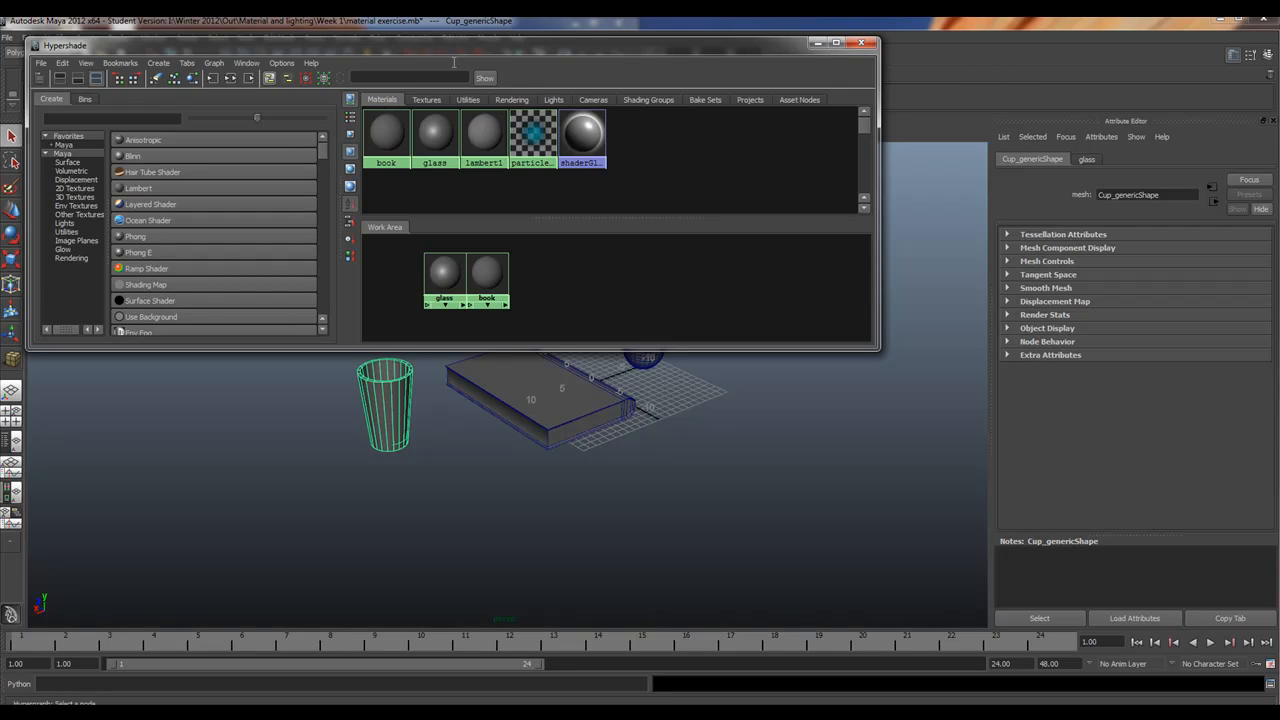
Step: Enlarge the icons in the Hypershade's list of creatable nodes and look at the available bins
mouse_move(322, 148)
mouse_down()
mouse_move(325, 260)
mouse_move(310, 137)
mouse_move(237, 119)
mouse_move(305, 119)
mouse_move(287, 121)
mouse_up()
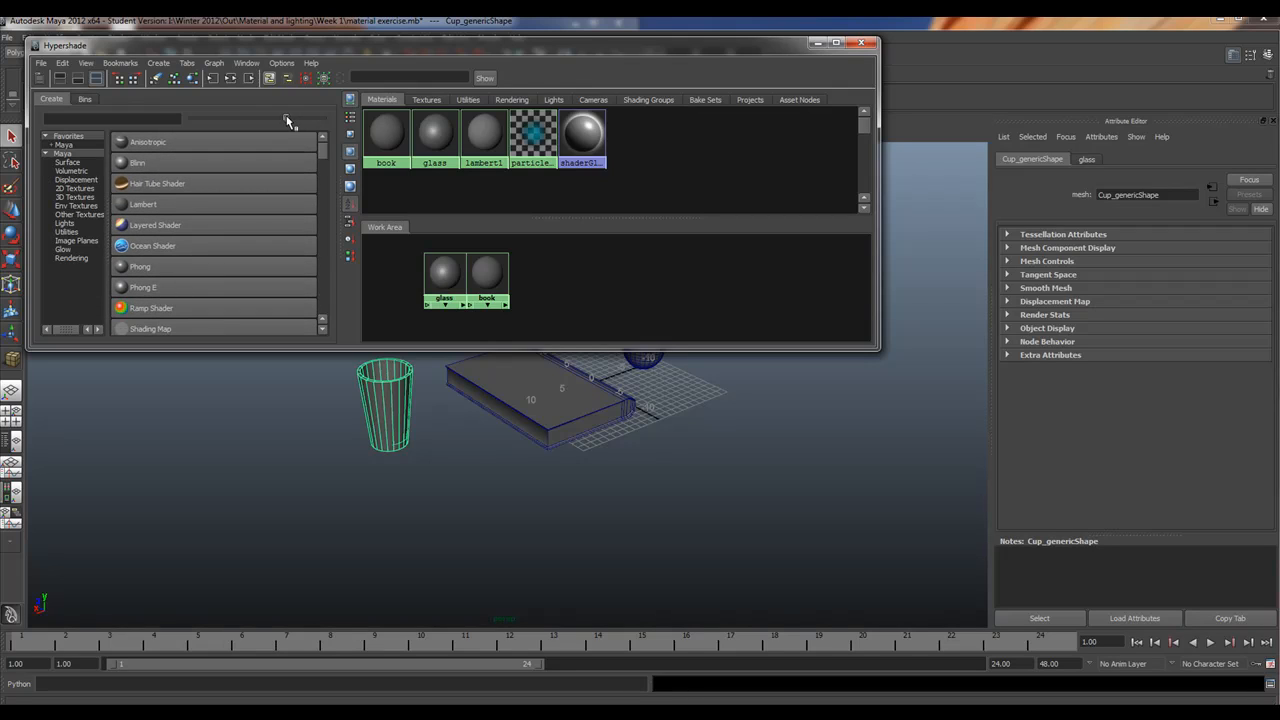
click(86, 99)
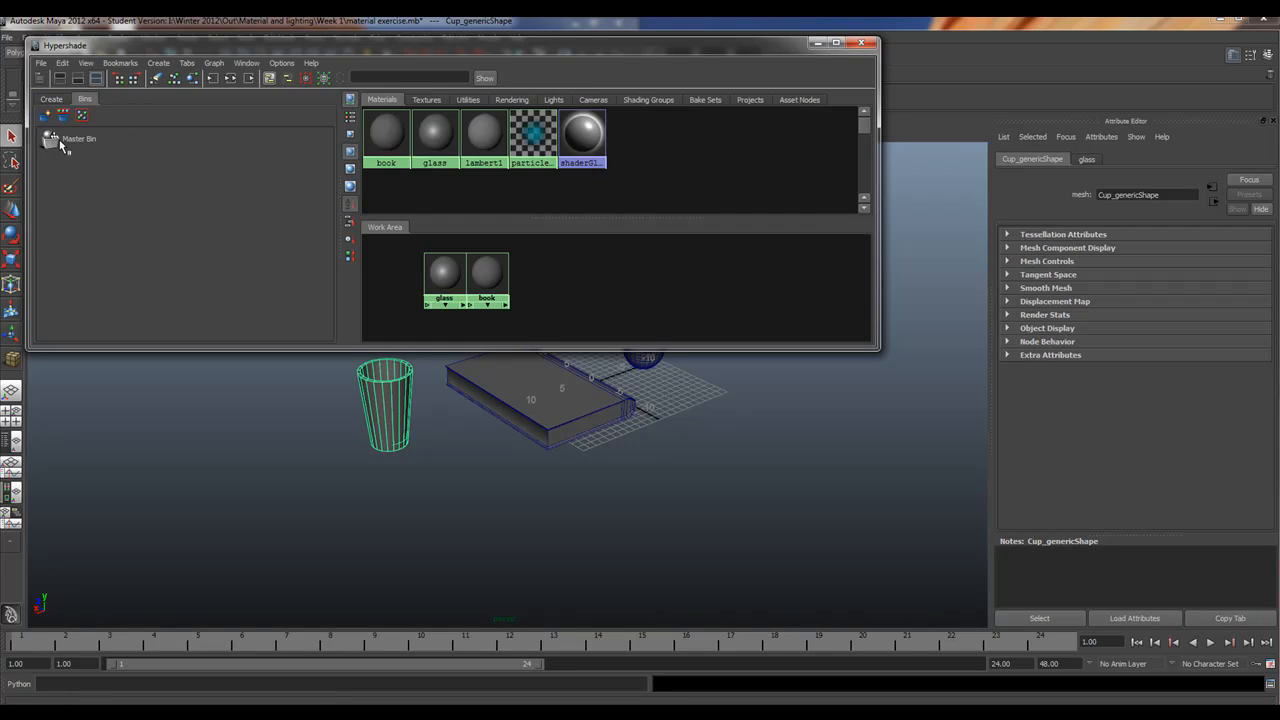
click(52, 99)
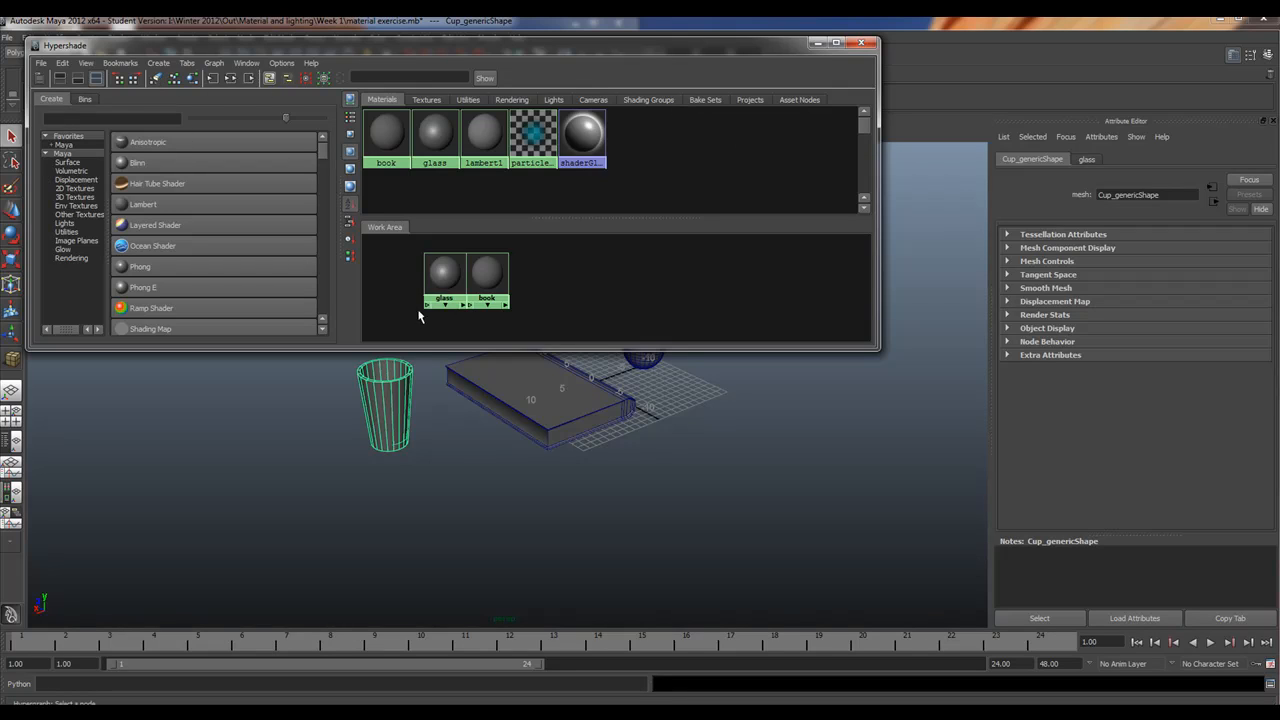
Step: Graph the book material's input and output connections in the work area, and close the Hypershade with nothing left selected
click(486, 305)
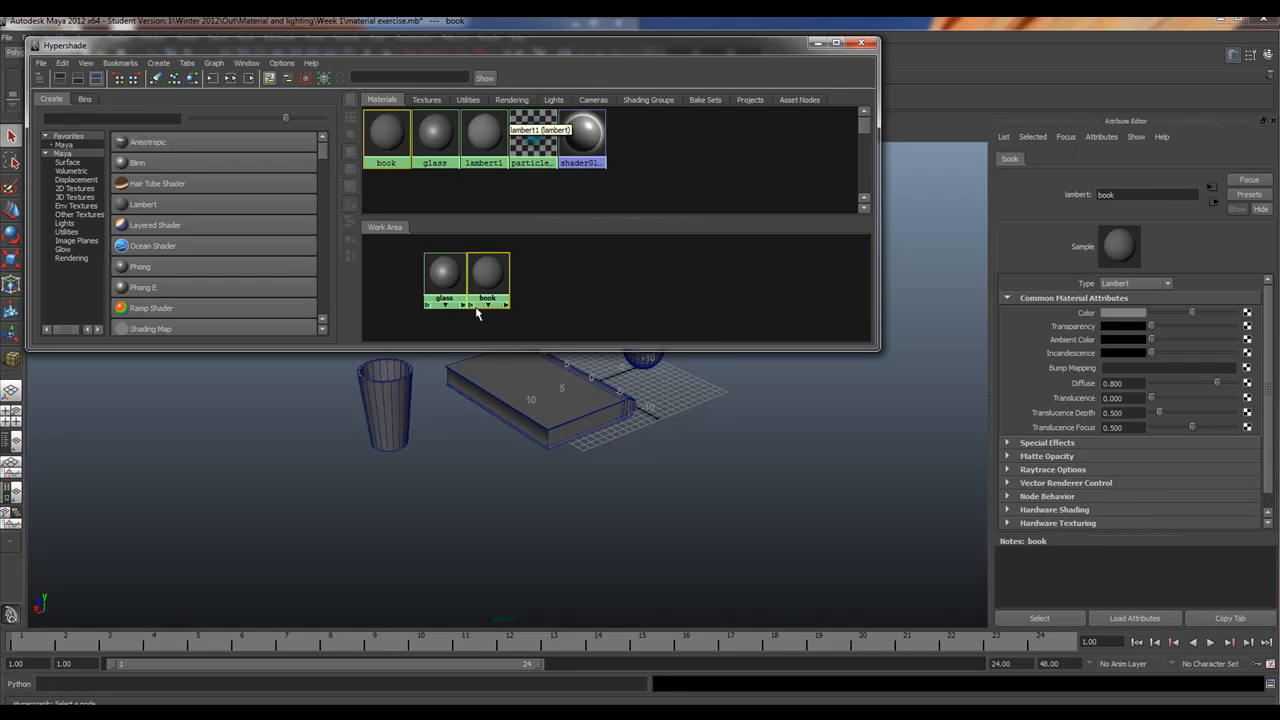
click(211, 63)
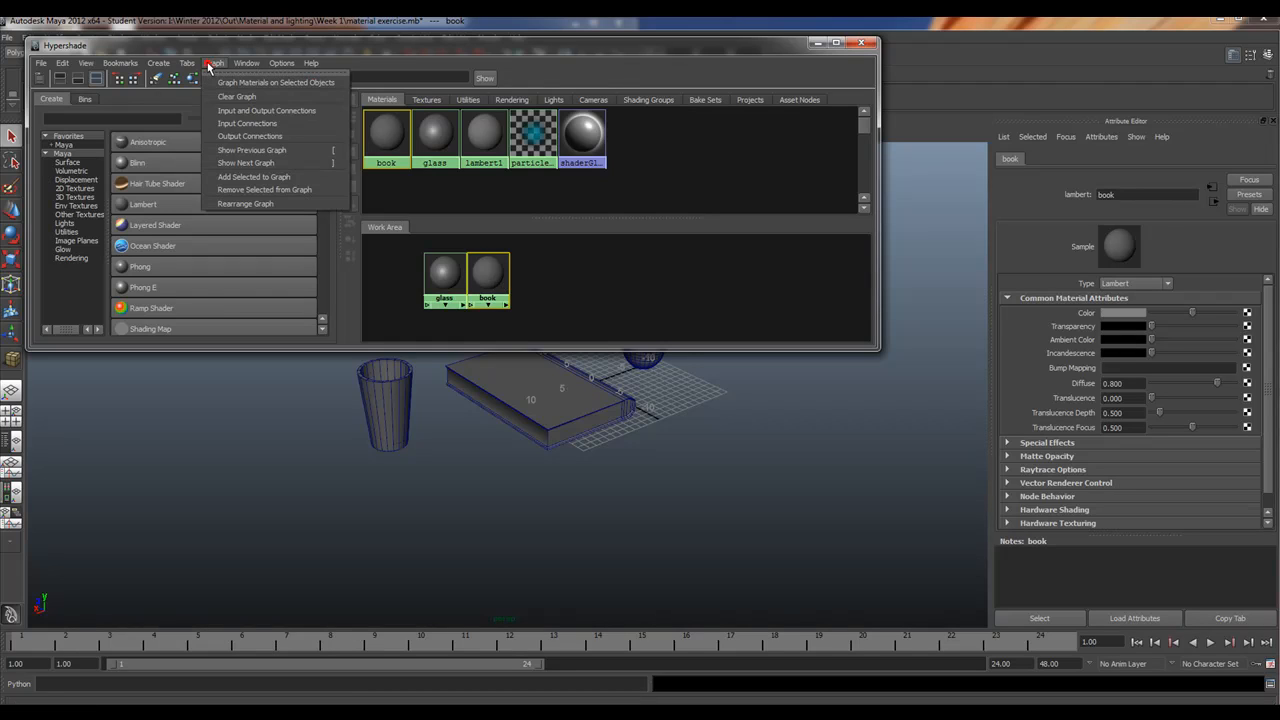
click(227, 112)
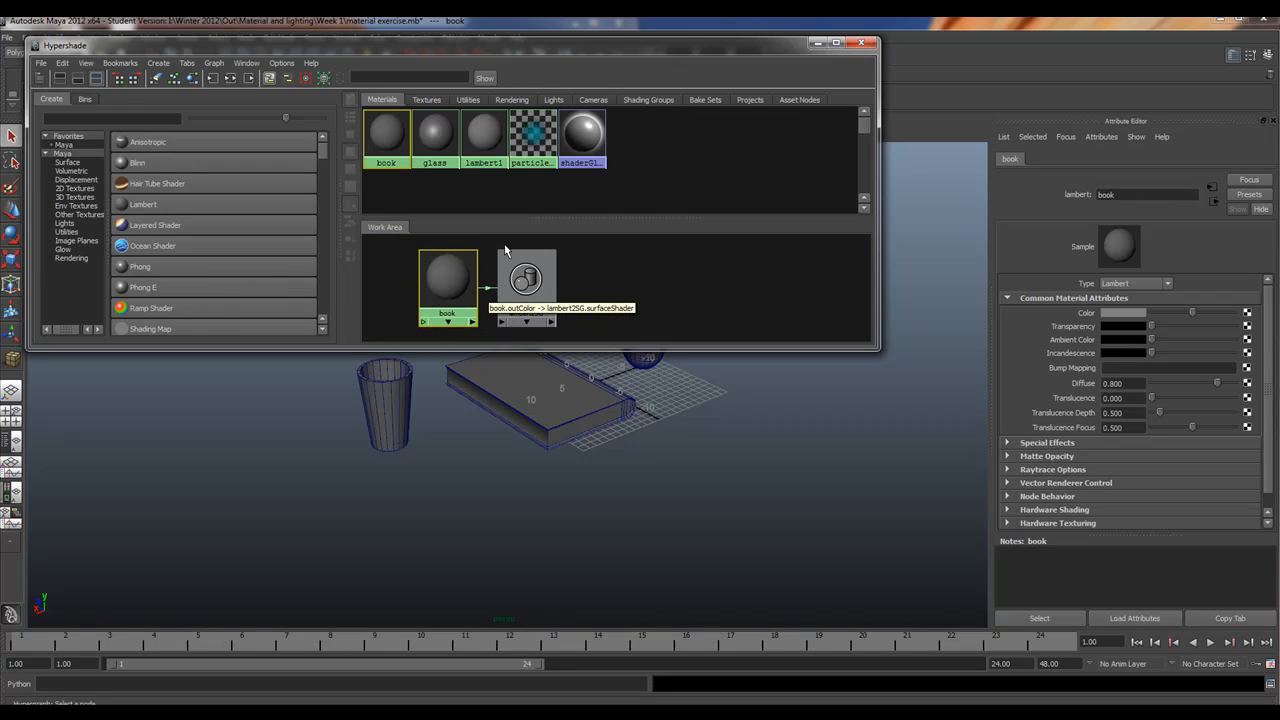
click(862, 45)
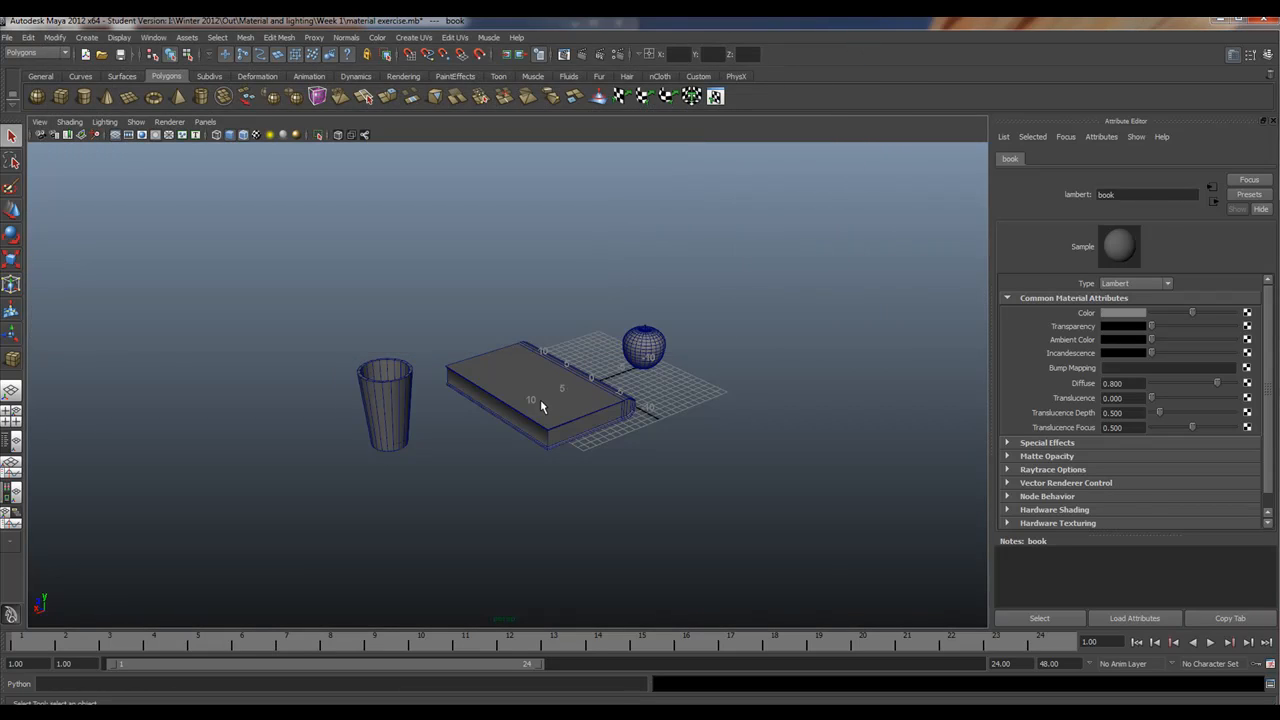
click(377, 443)
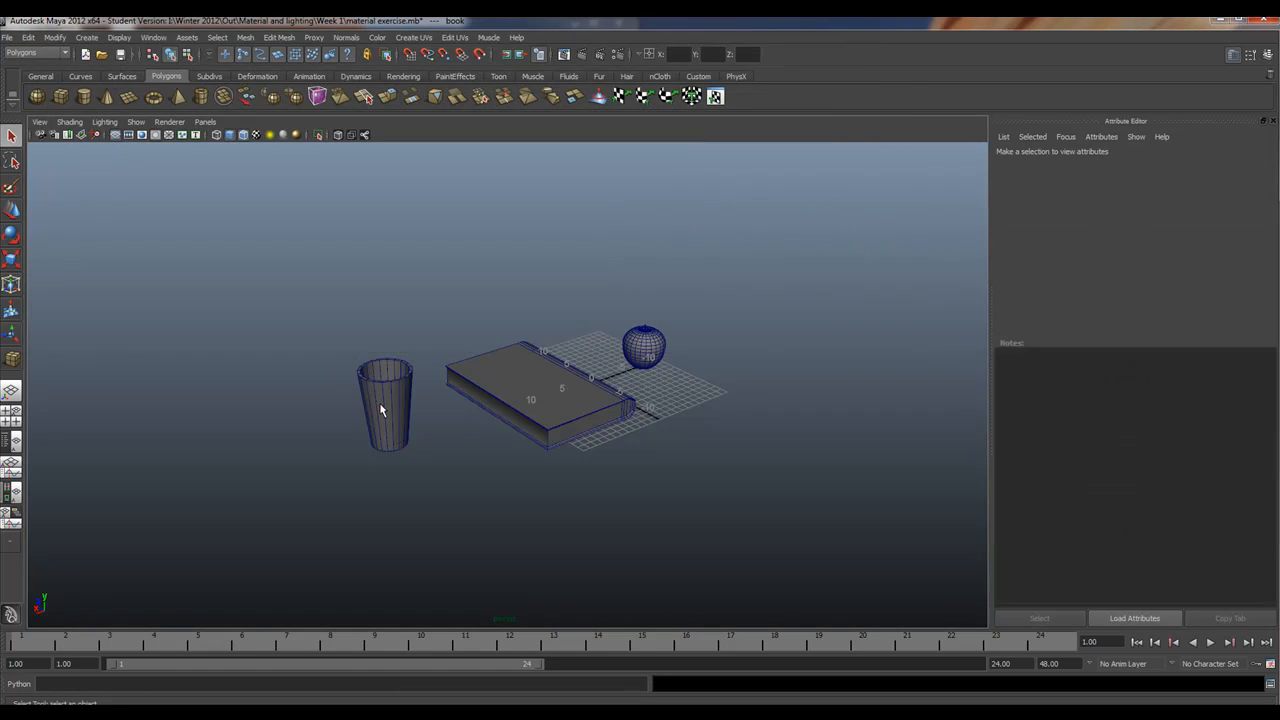
Step: Assign a new Blinn material to the apple model and name the material apple
click(563, 398)
click(643, 350)
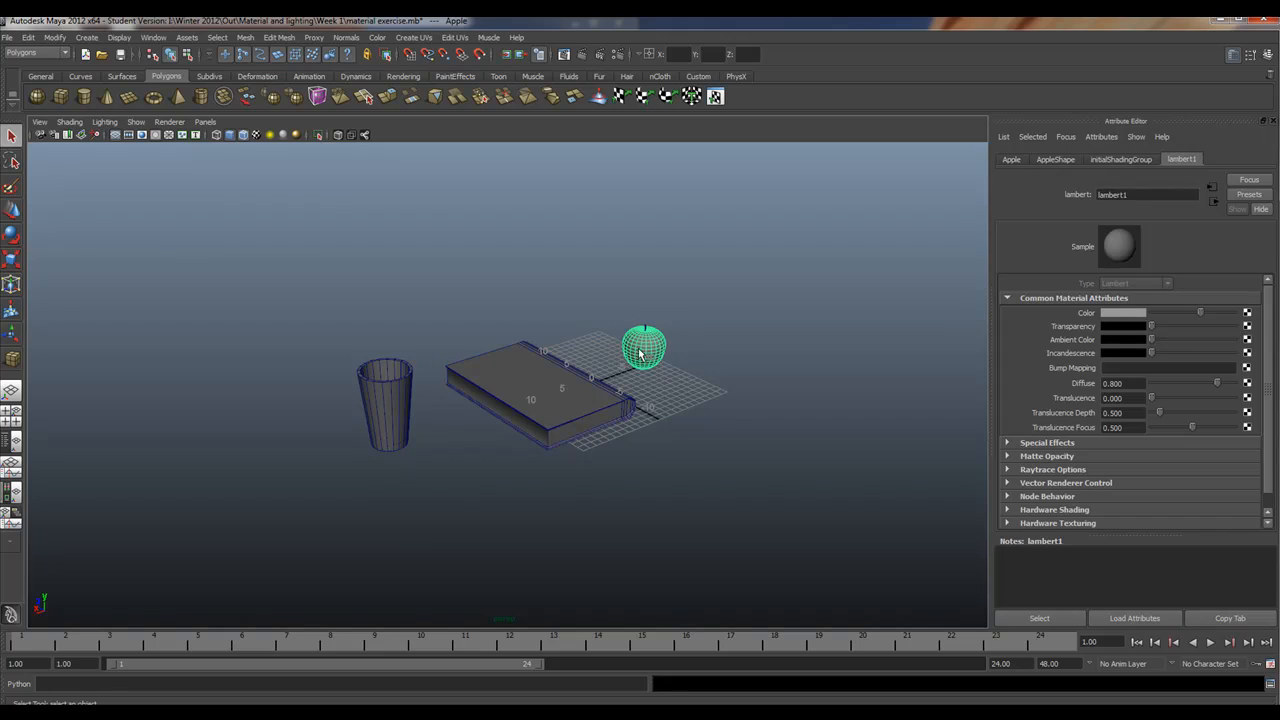
right_drag(643, 350, 640, 538)
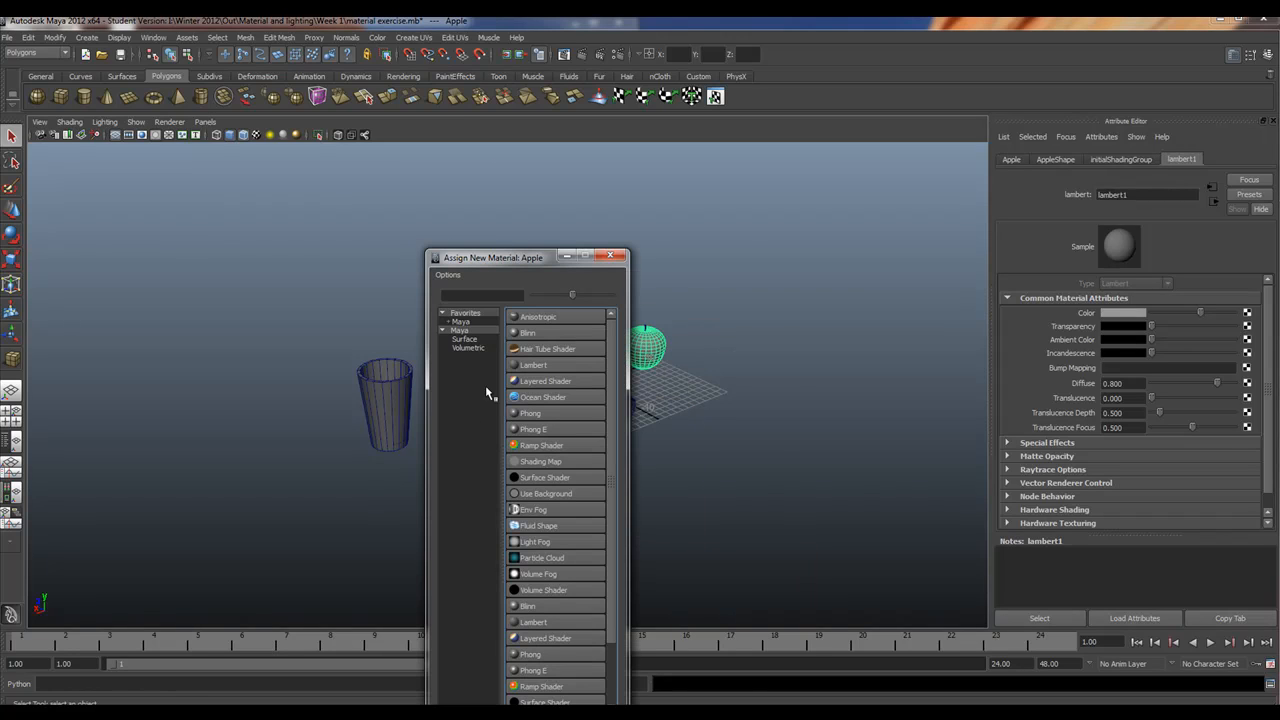
click(530, 332)
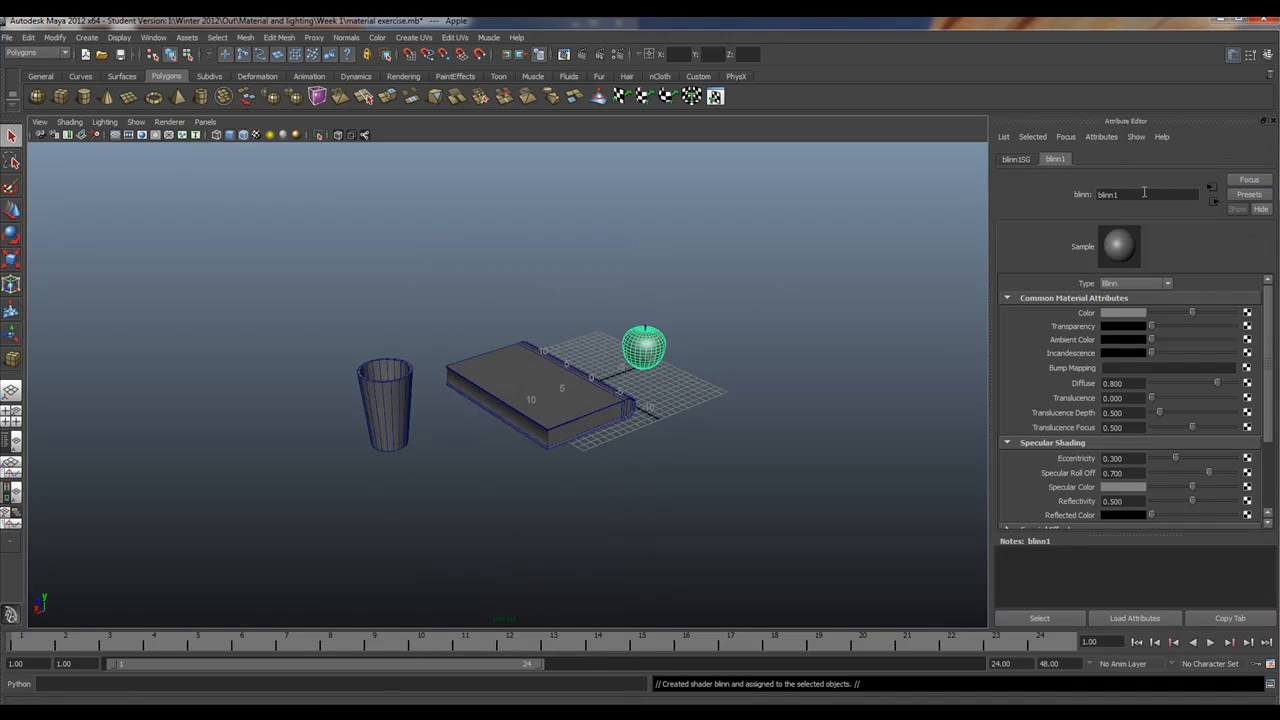
text(apple)
key(Return)
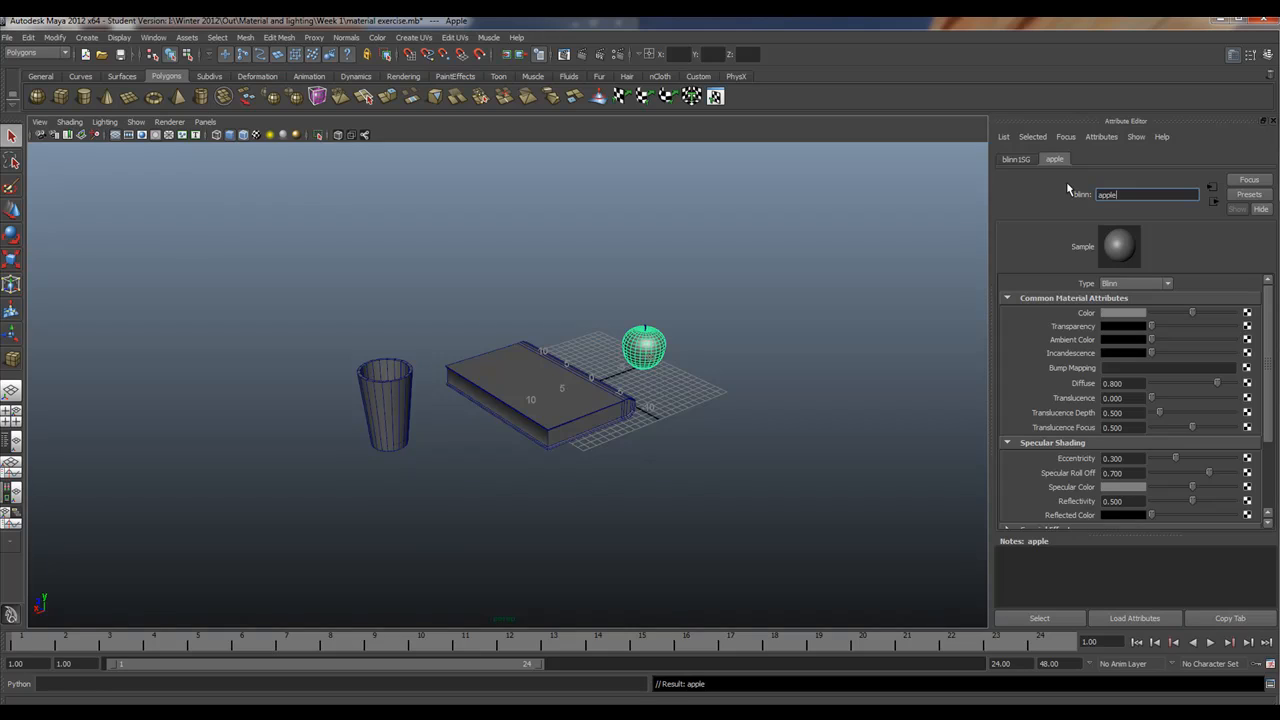
Step: Make the apple material's color dark red with a saturation of 1.000, leaving nothing selected
click(578, 384)
click(399, 389)
click(550, 364)
click(643, 350)
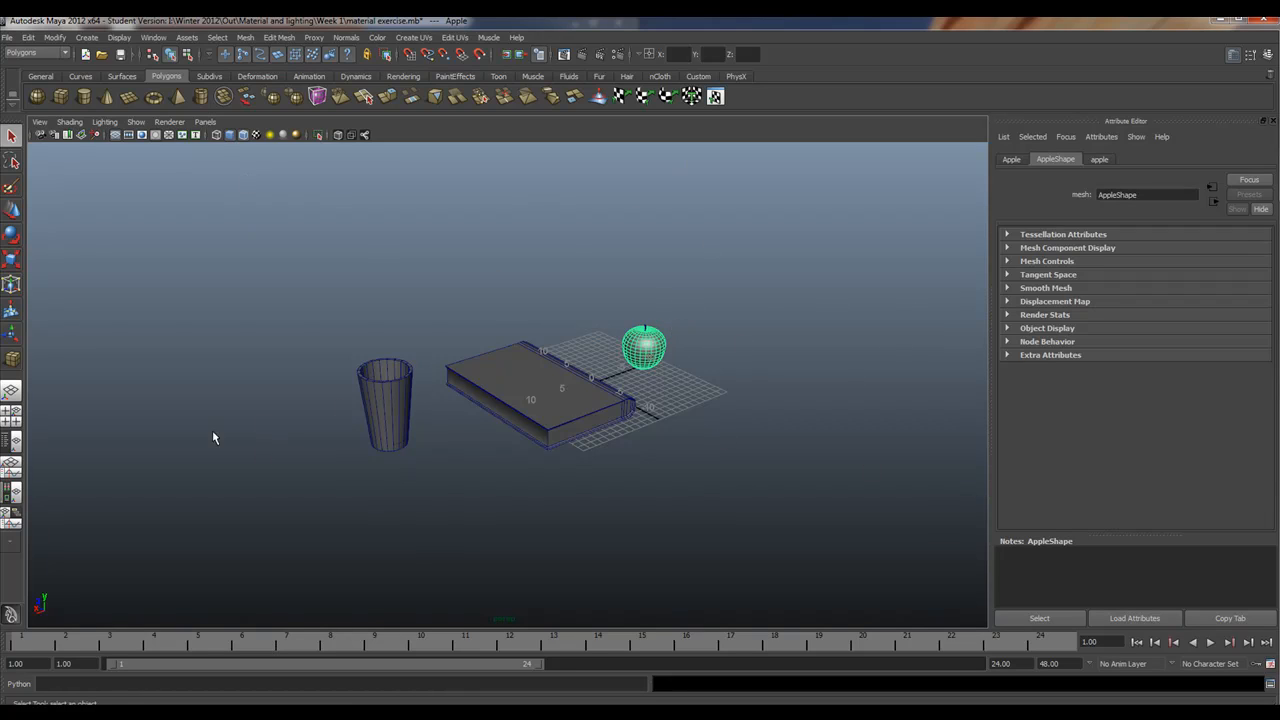
click(1099, 159)
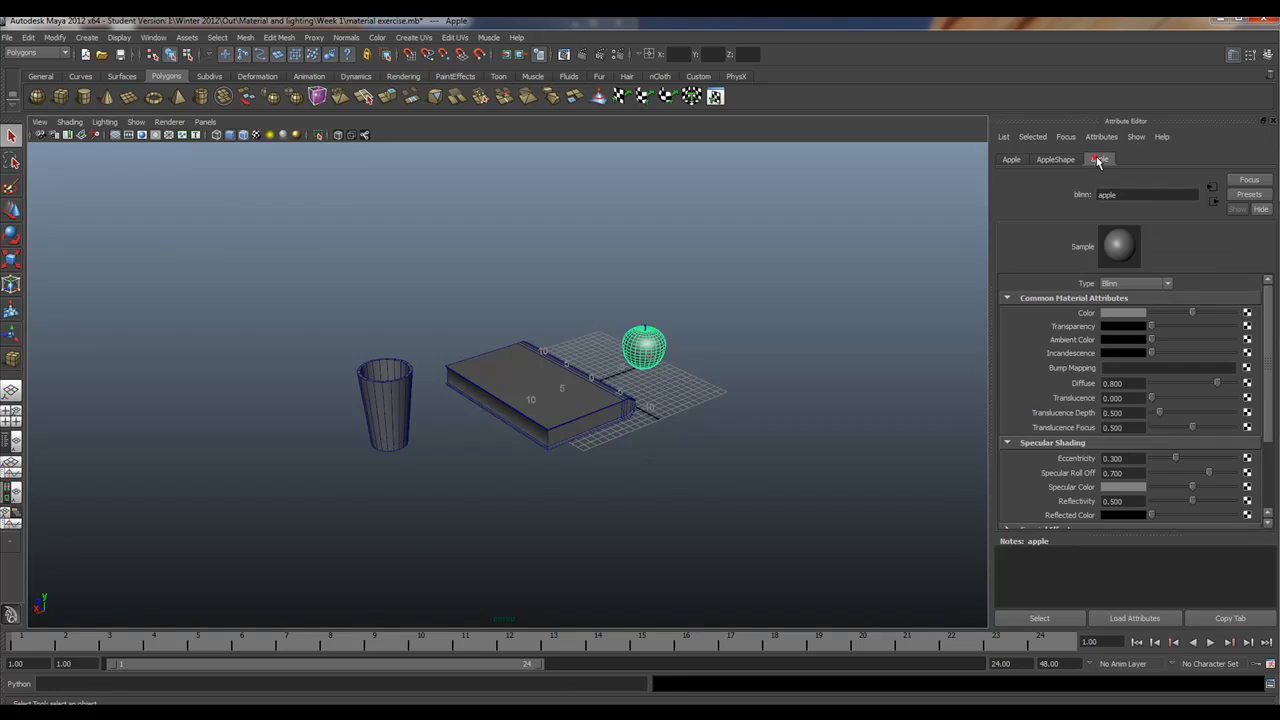
click(1126, 314)
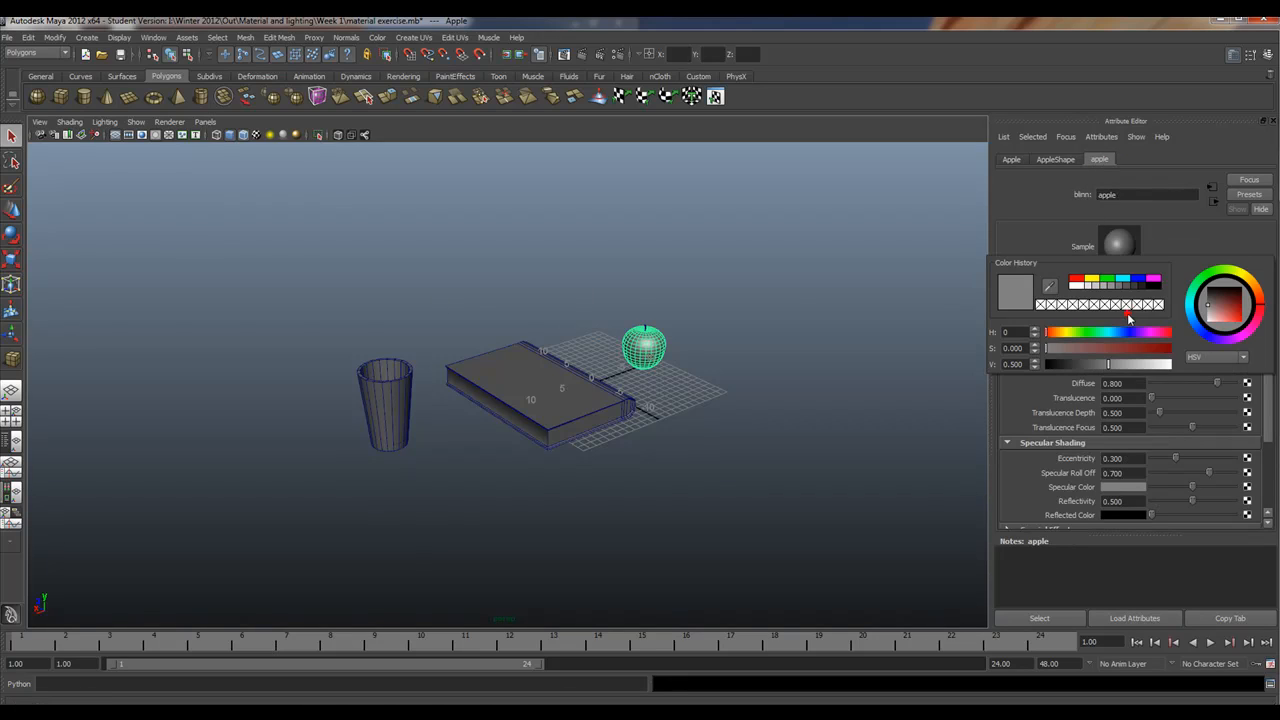
drag(1116, 349, 1193, 347)
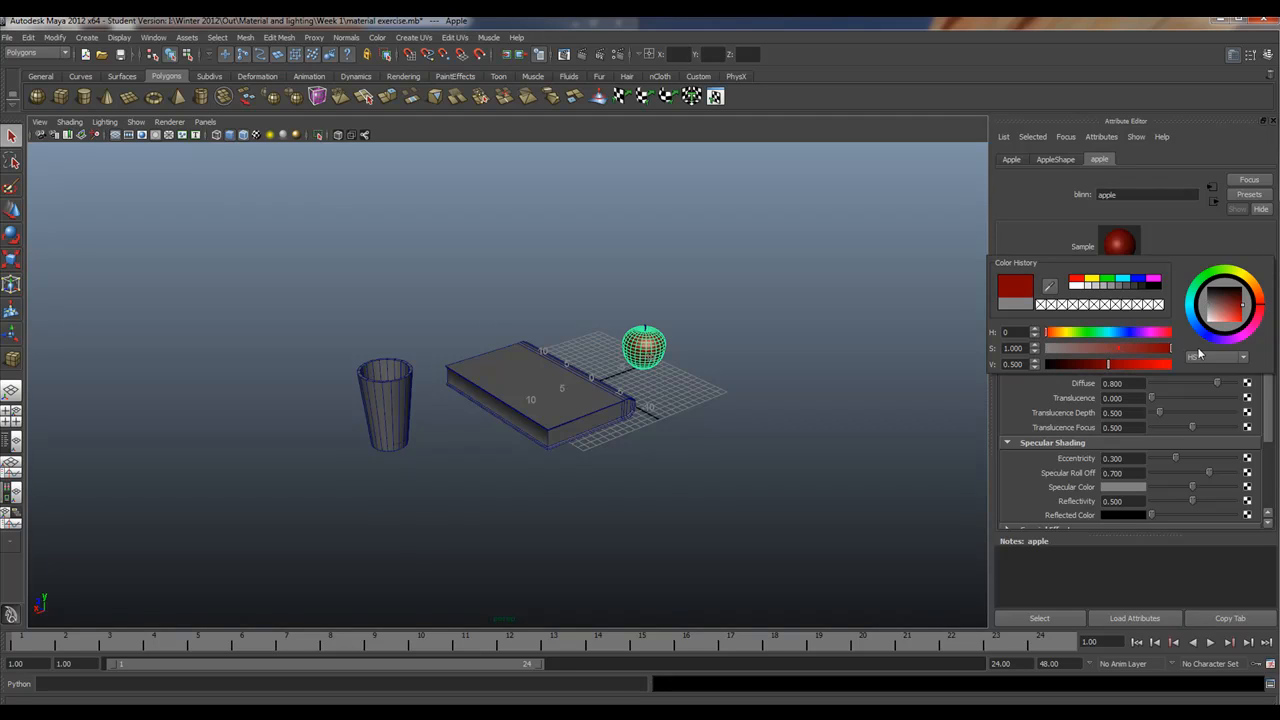
click(745, 270)
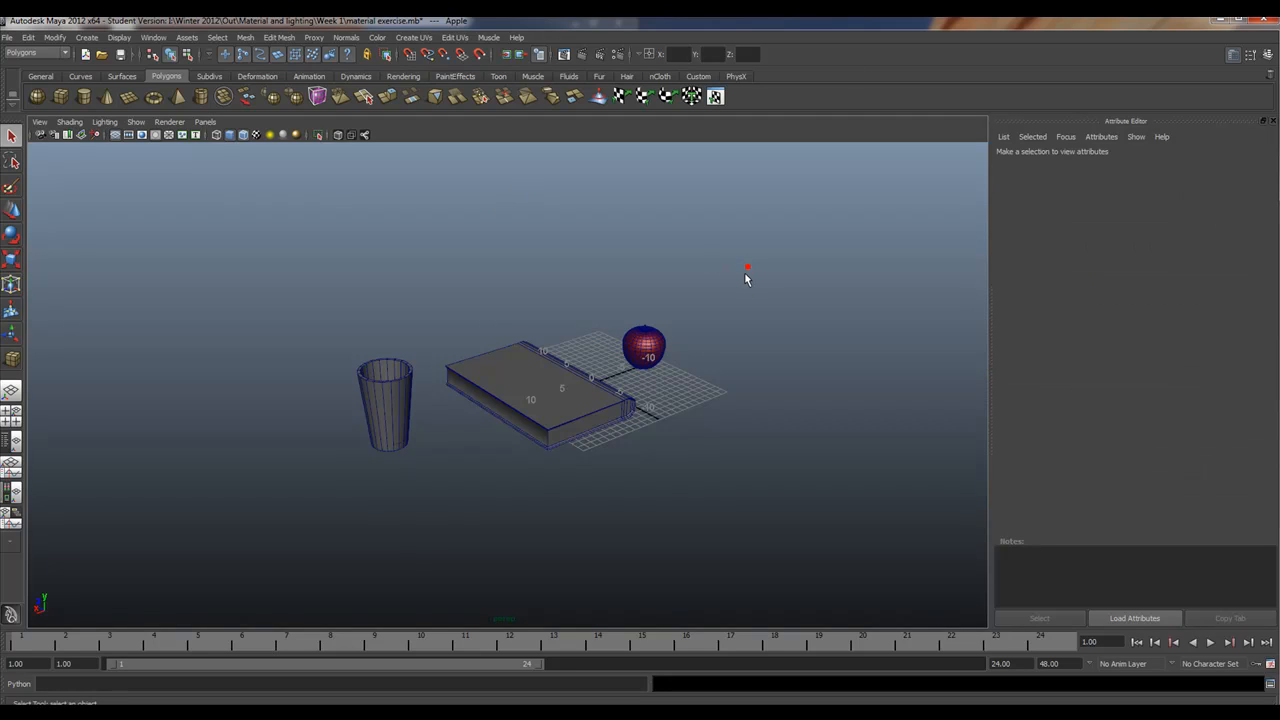
Step: Set the cup's glass material color to cyan and raise its transparency to about halfway
click(382, 386)
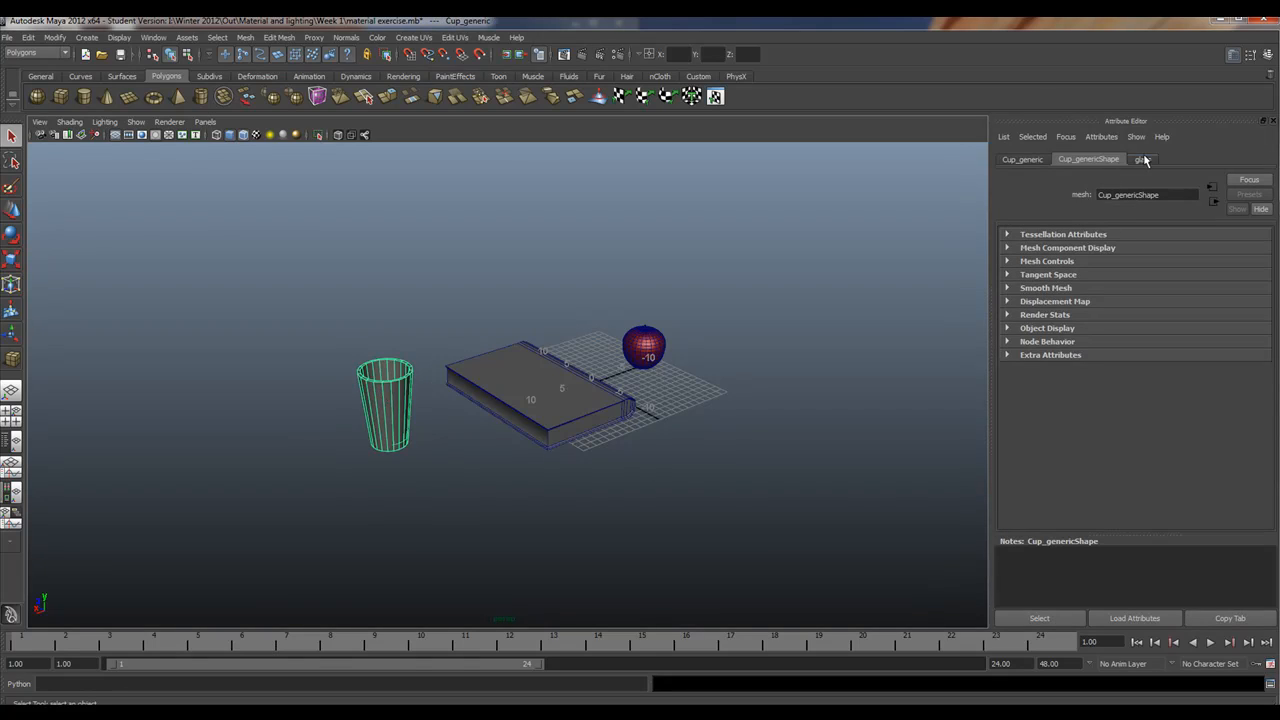
click(1143, 160)
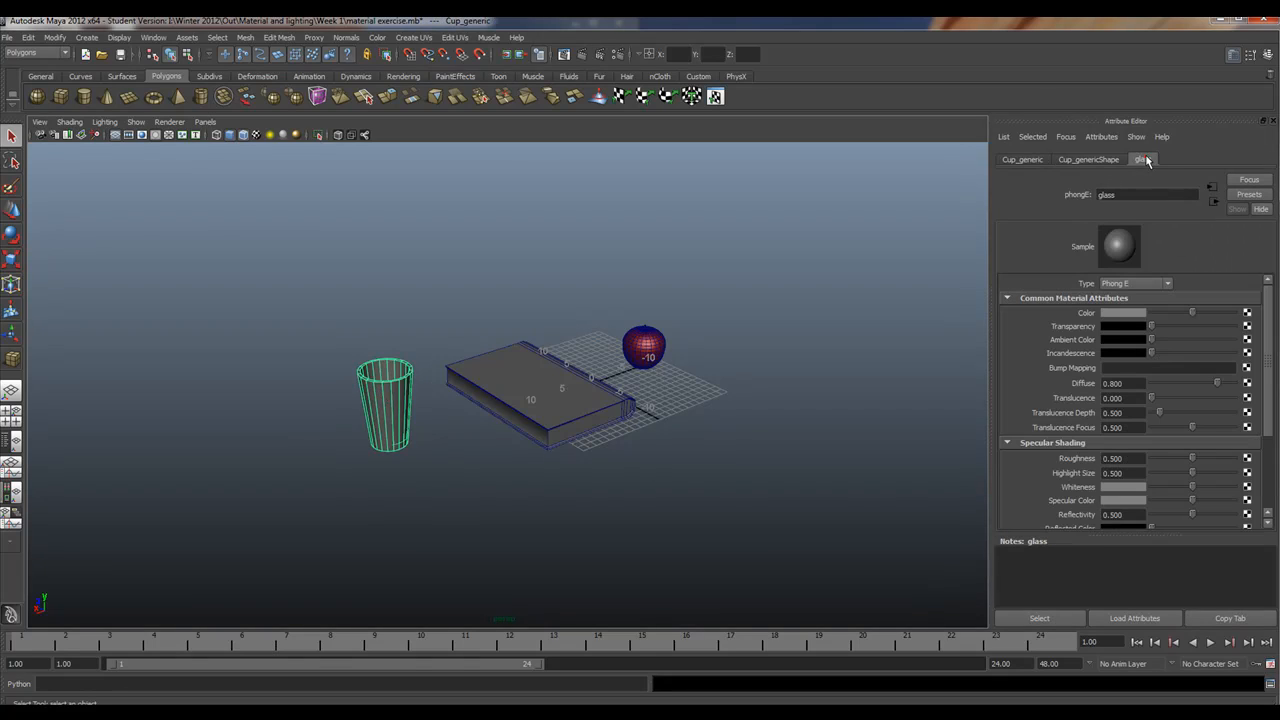
click(1128, 316)
click(1126, 282)
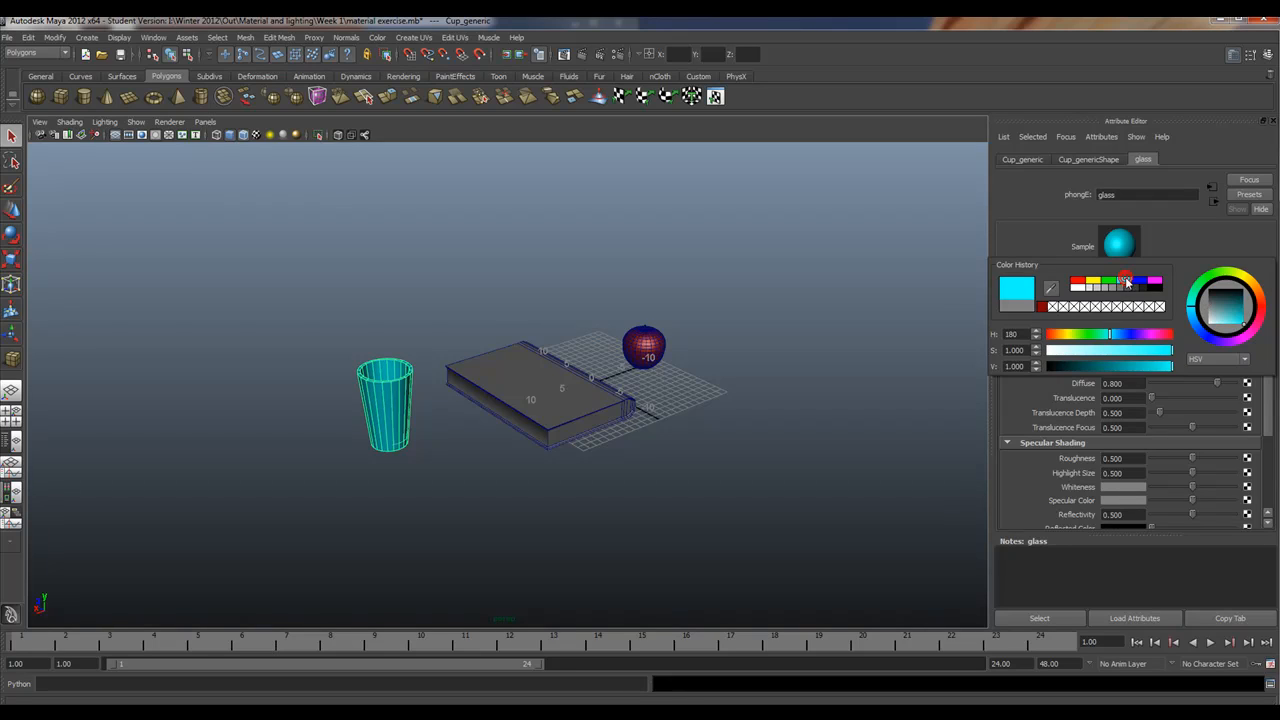
drag(1151, 327, 1195, 323)
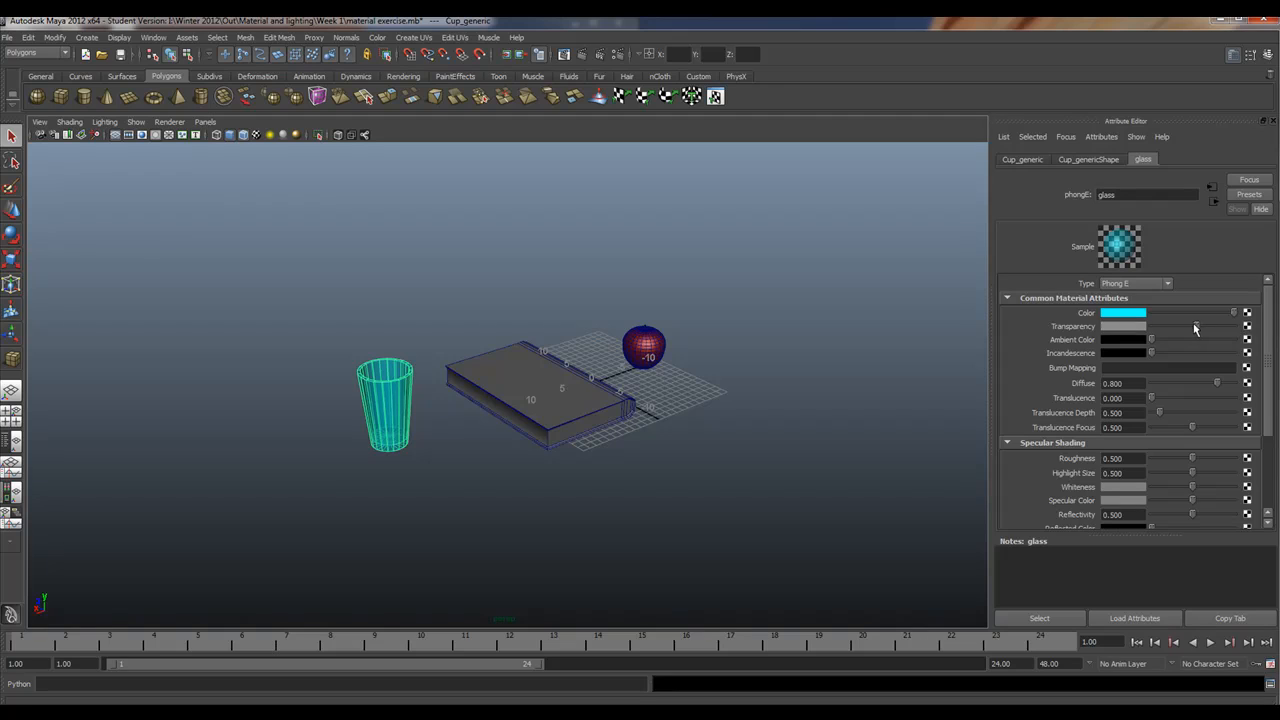
alt+drag(245, 500, 363, 446)
alt+right_drag(363, 446, 406, 394)
alt+drag(406, 394, 463, 413)
Step: Switch the book to face selection and select the inner page-block faces across its width in the orthographic view
click(504, 386)
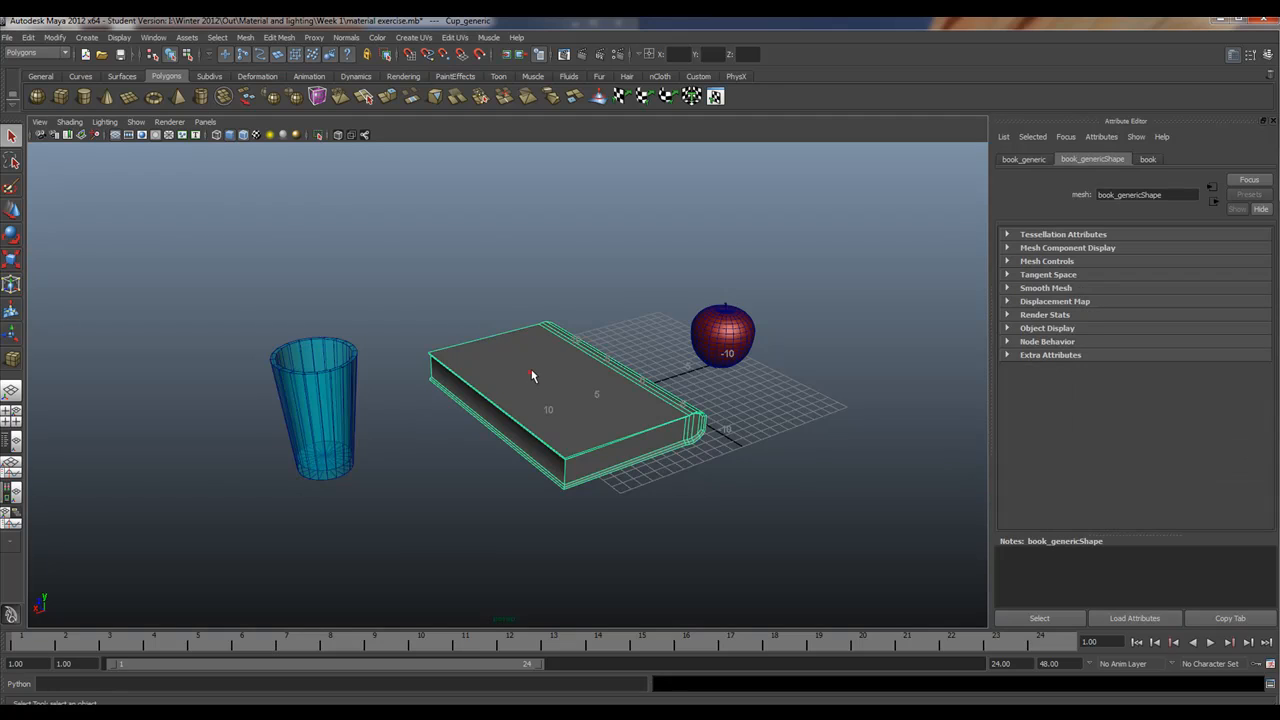
alt+drag(685, 472, 750, 476)
alt+drag(577, 413, 461, 352)
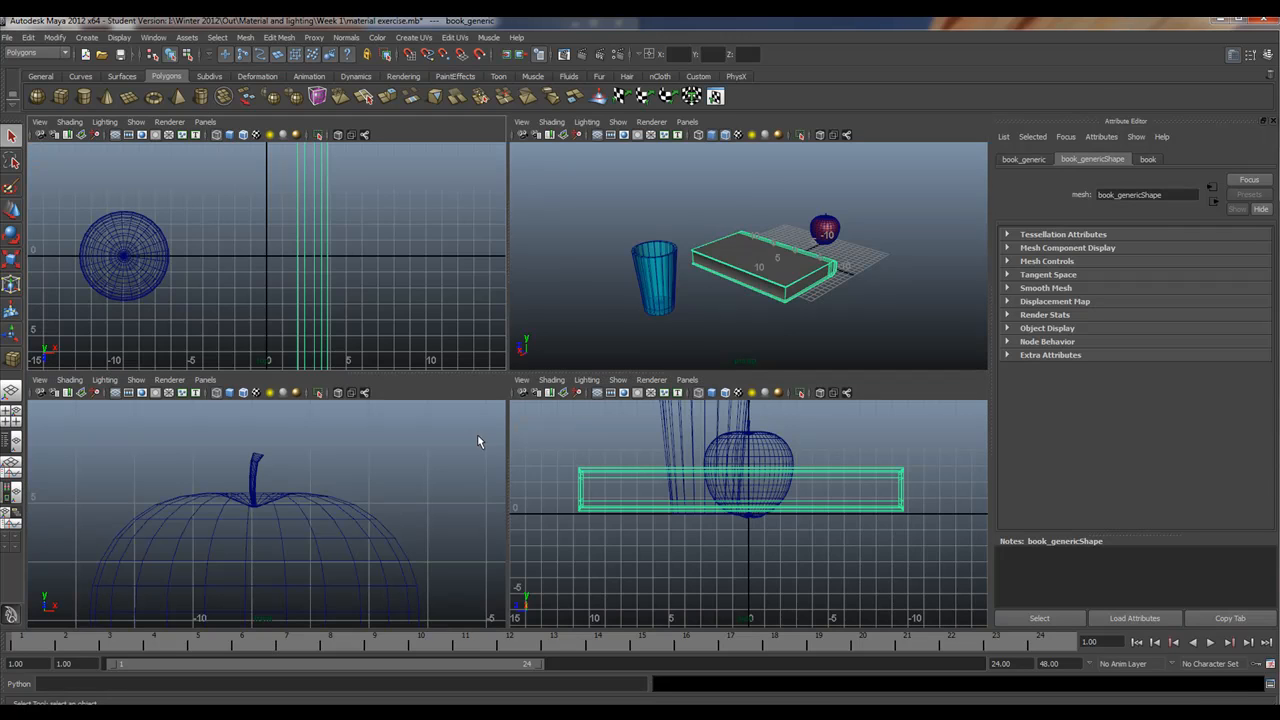
key(space)
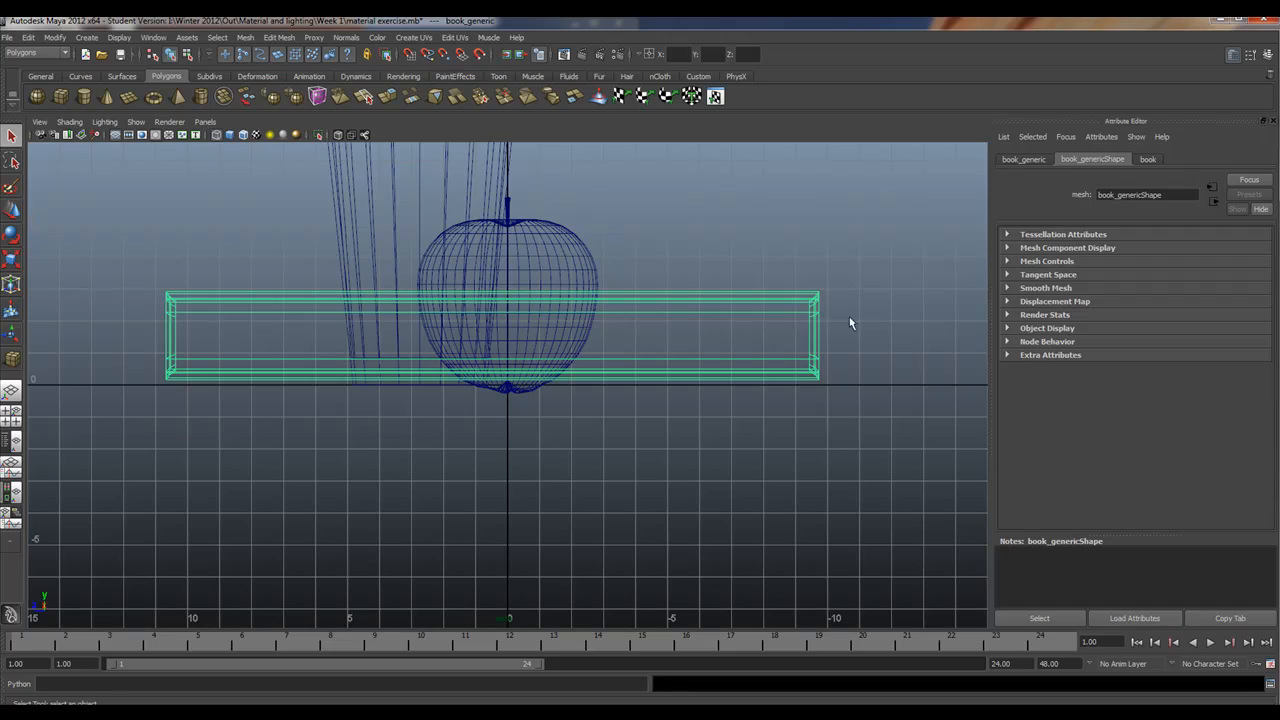
click(1148, 160)
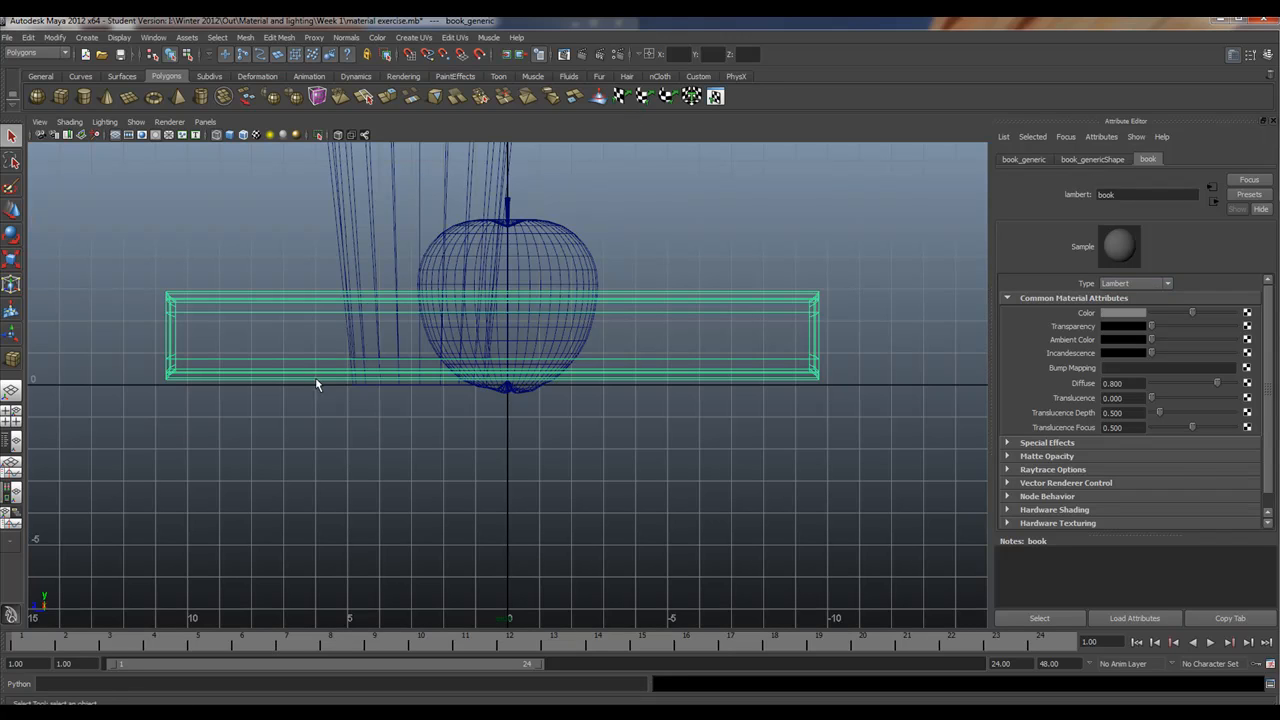
key(space)
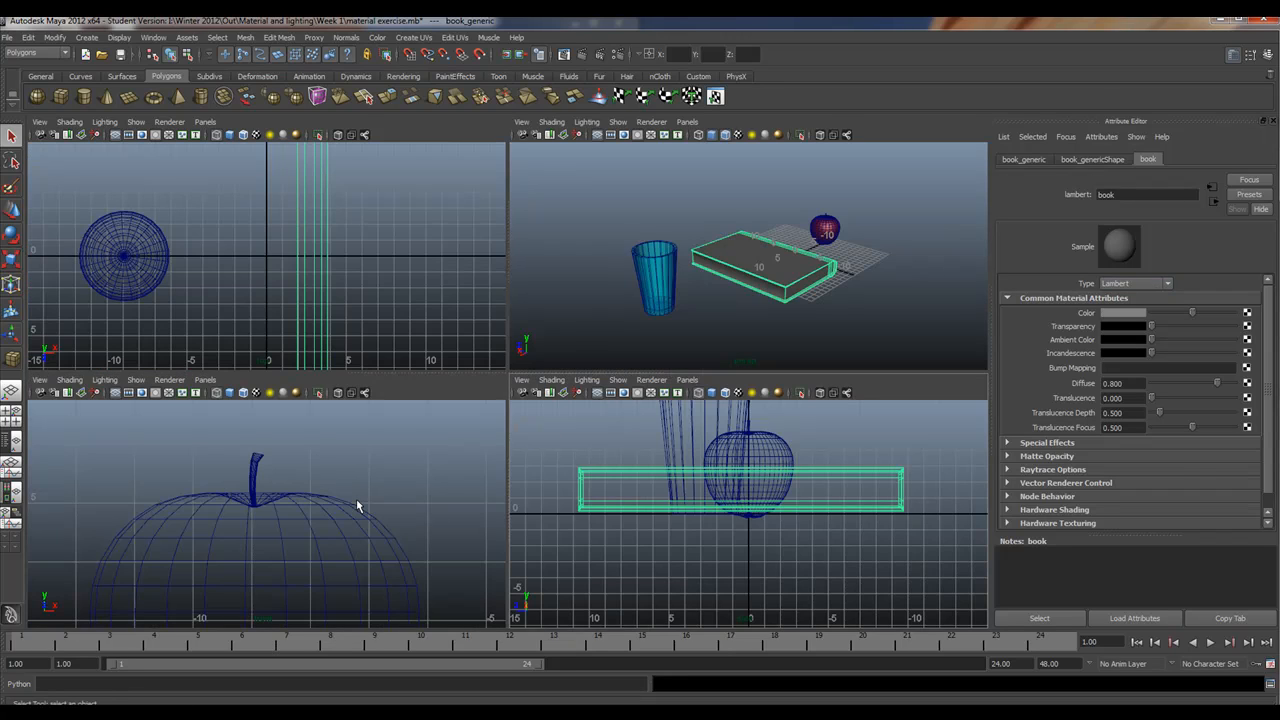
key(space)
key(f)
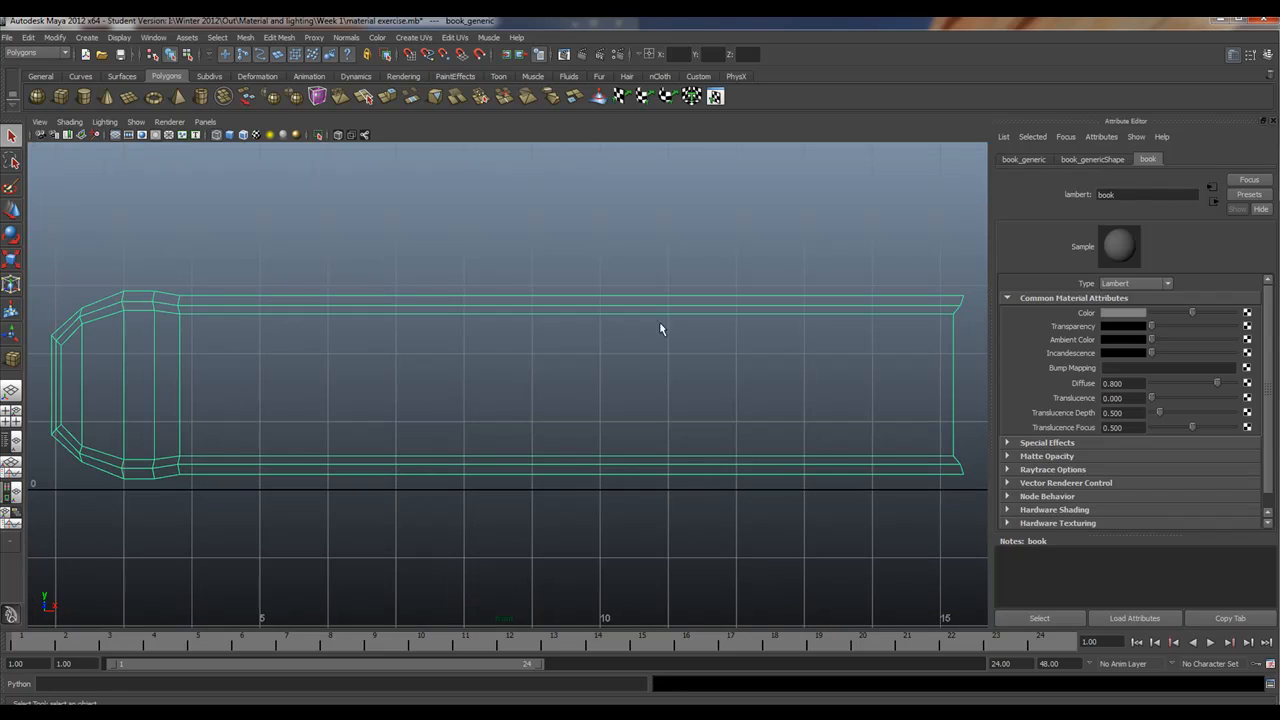
right_click(891, 359)
click(912, 374)
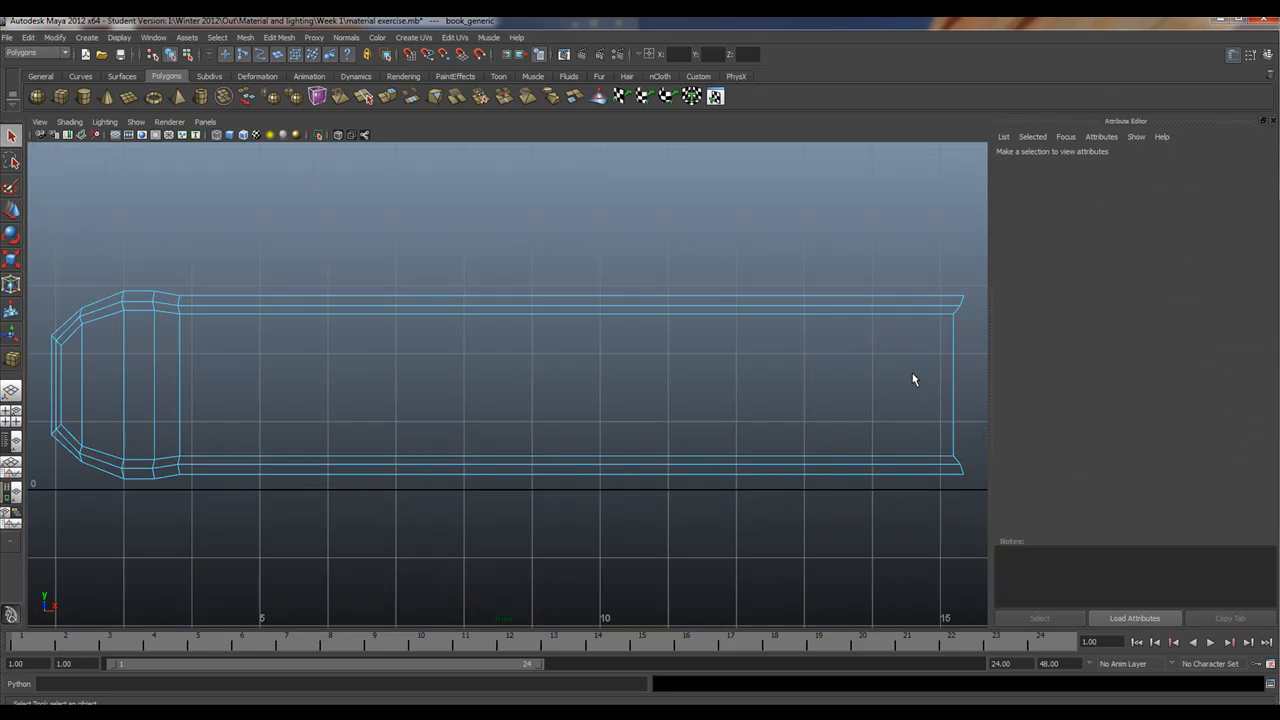
drag(970, 355, 72, 383)
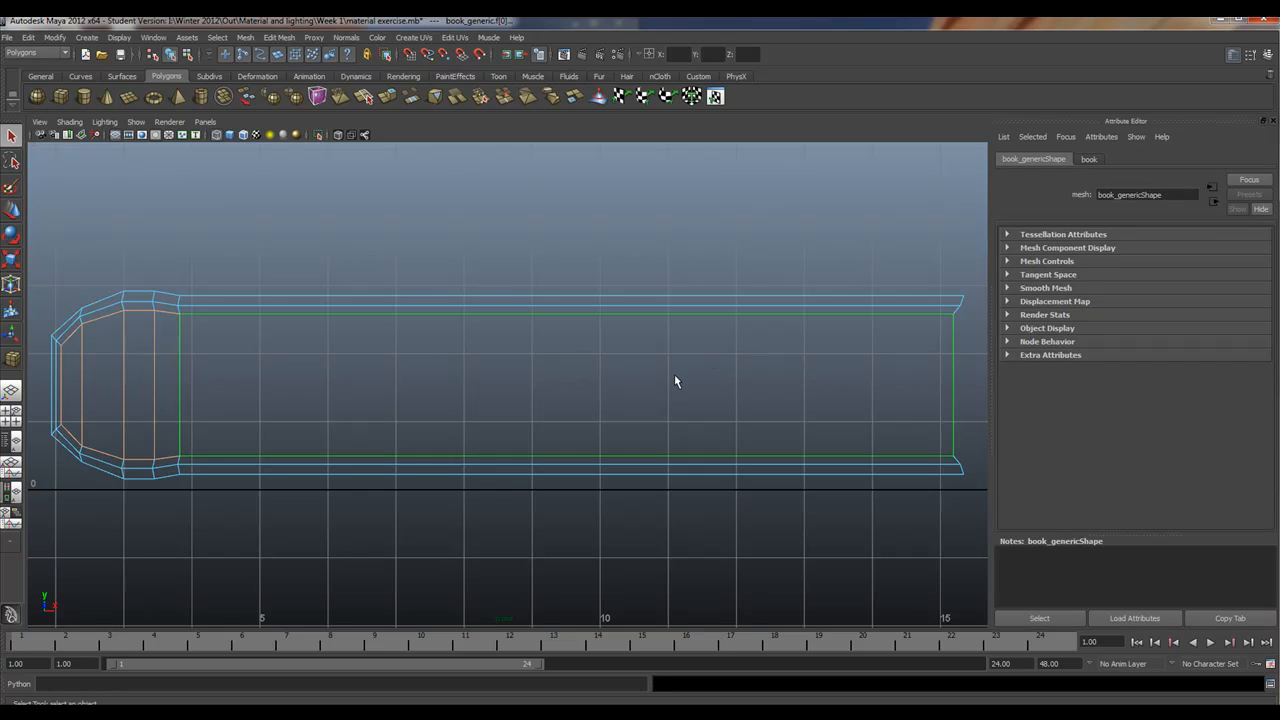
Step: Assign a new Lambert material with a white color to the selected page faces of the book, and clear the selection
key(space)
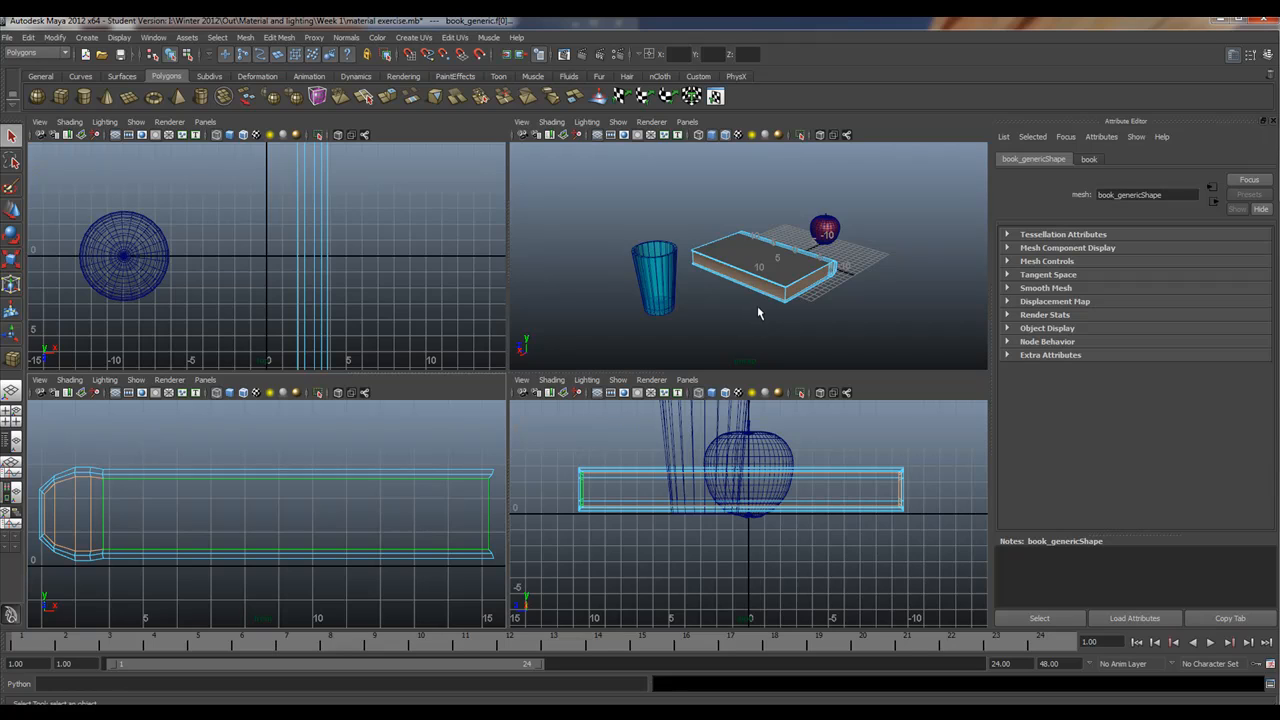
alt+drag(790, 316, 768, 290)
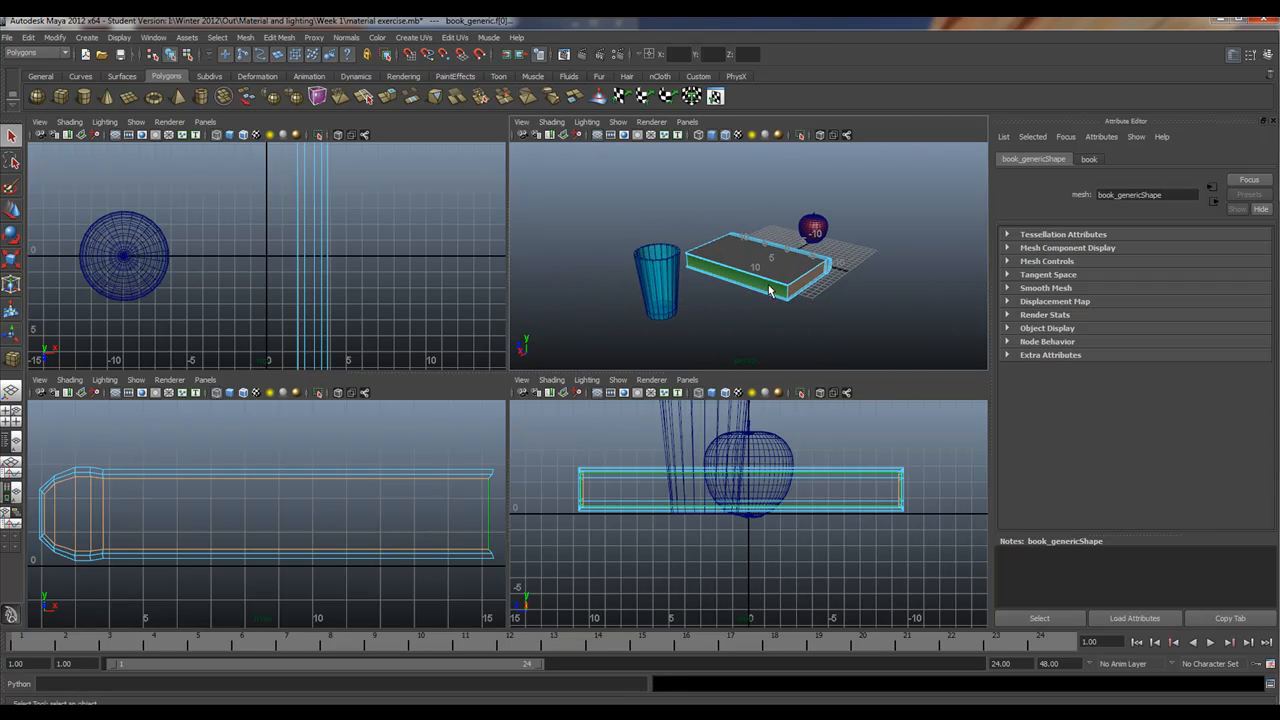
right_click(759, 286)
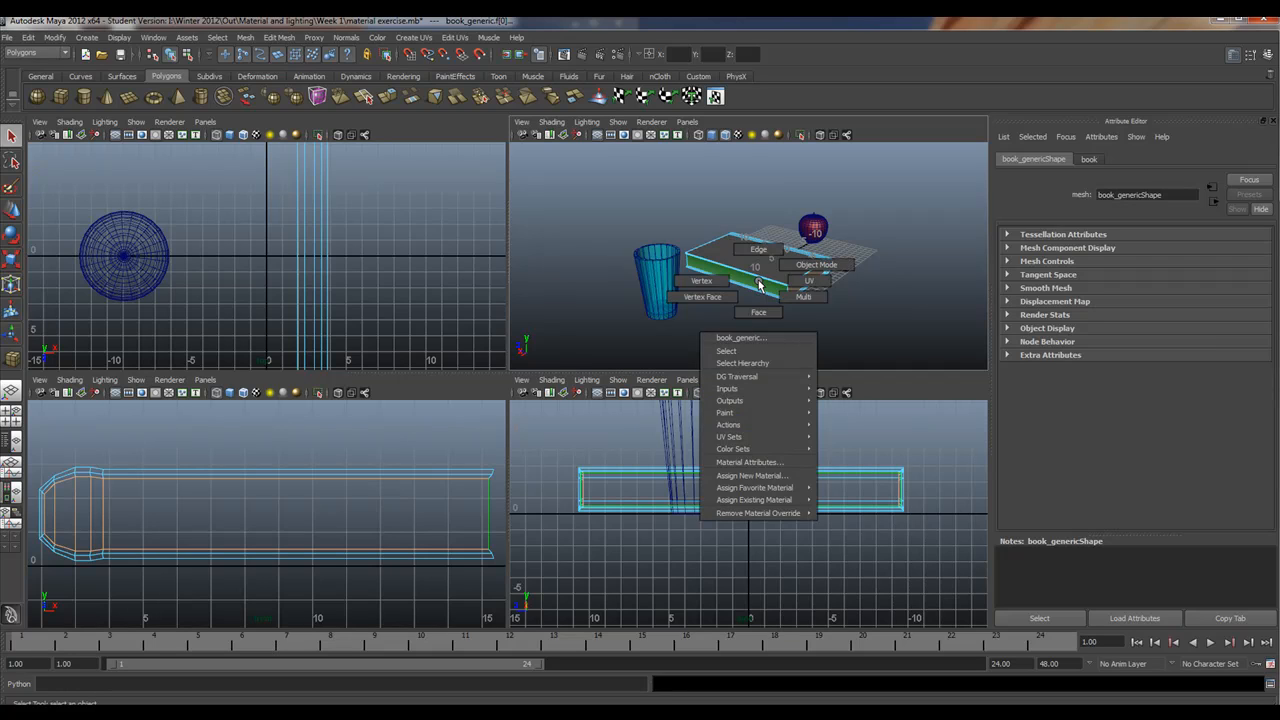
click(754, 475)
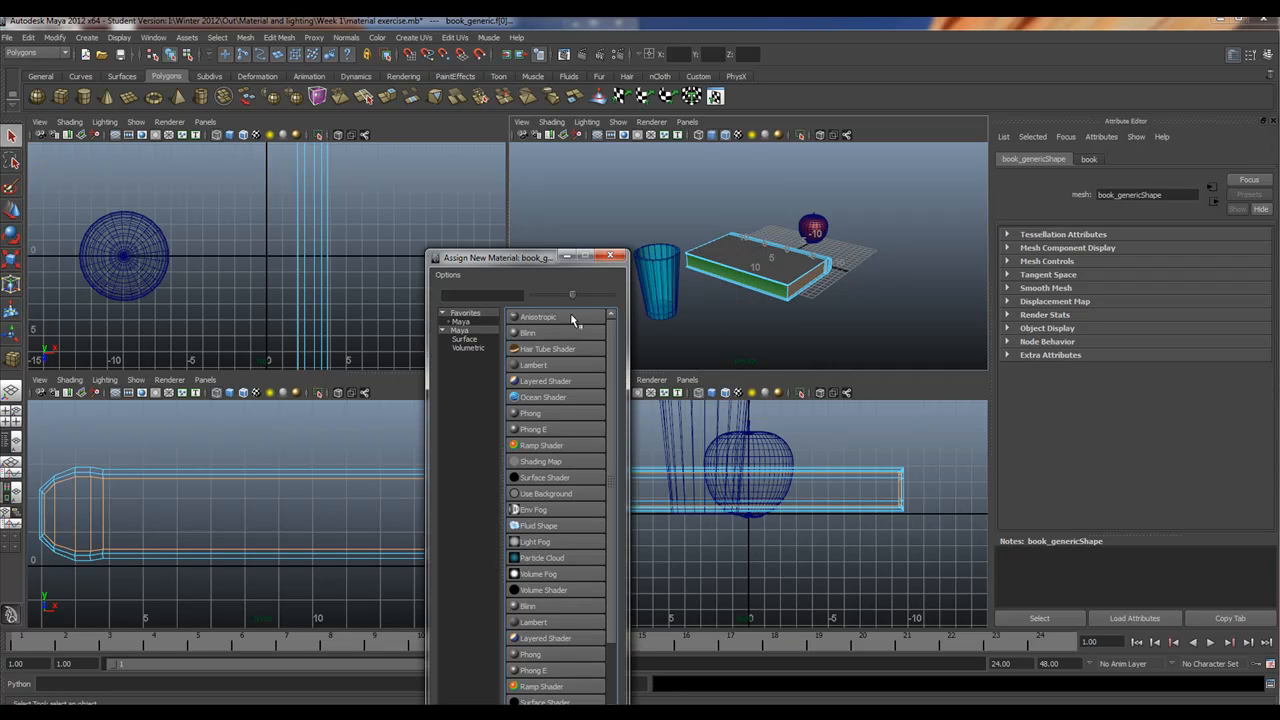
click(540, 365)
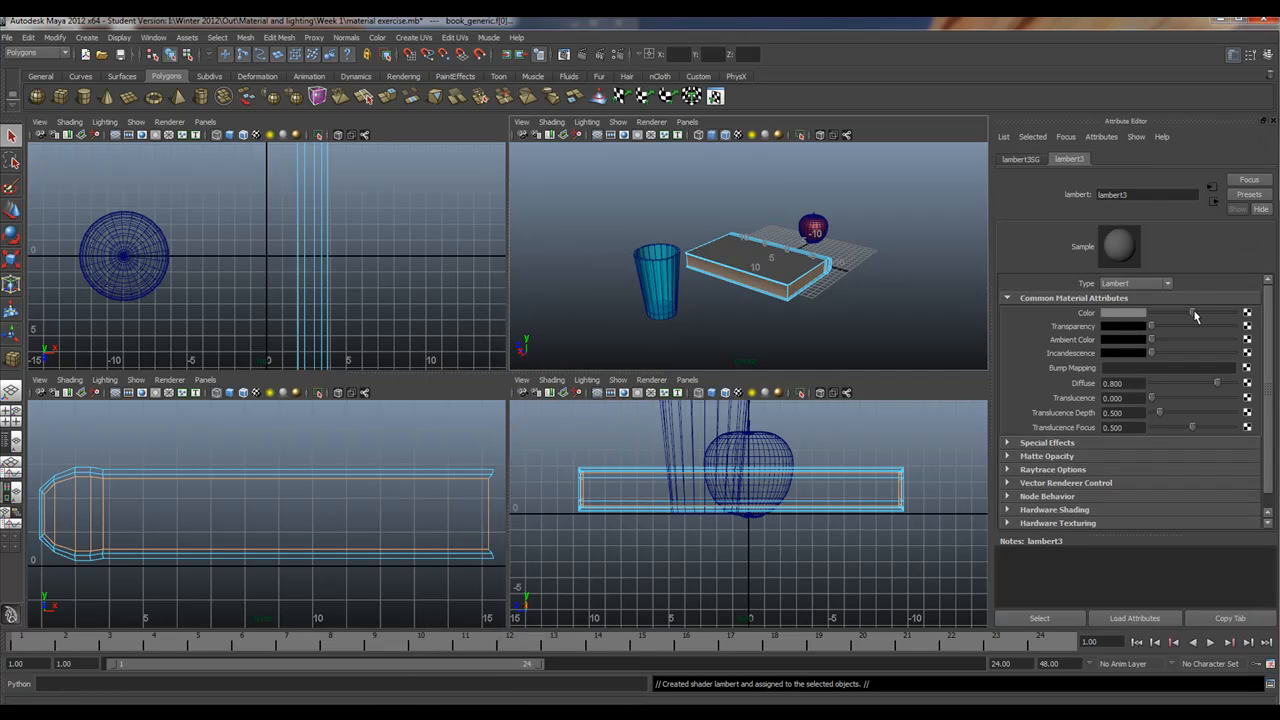
drag(1195, 318, 1268, 325)
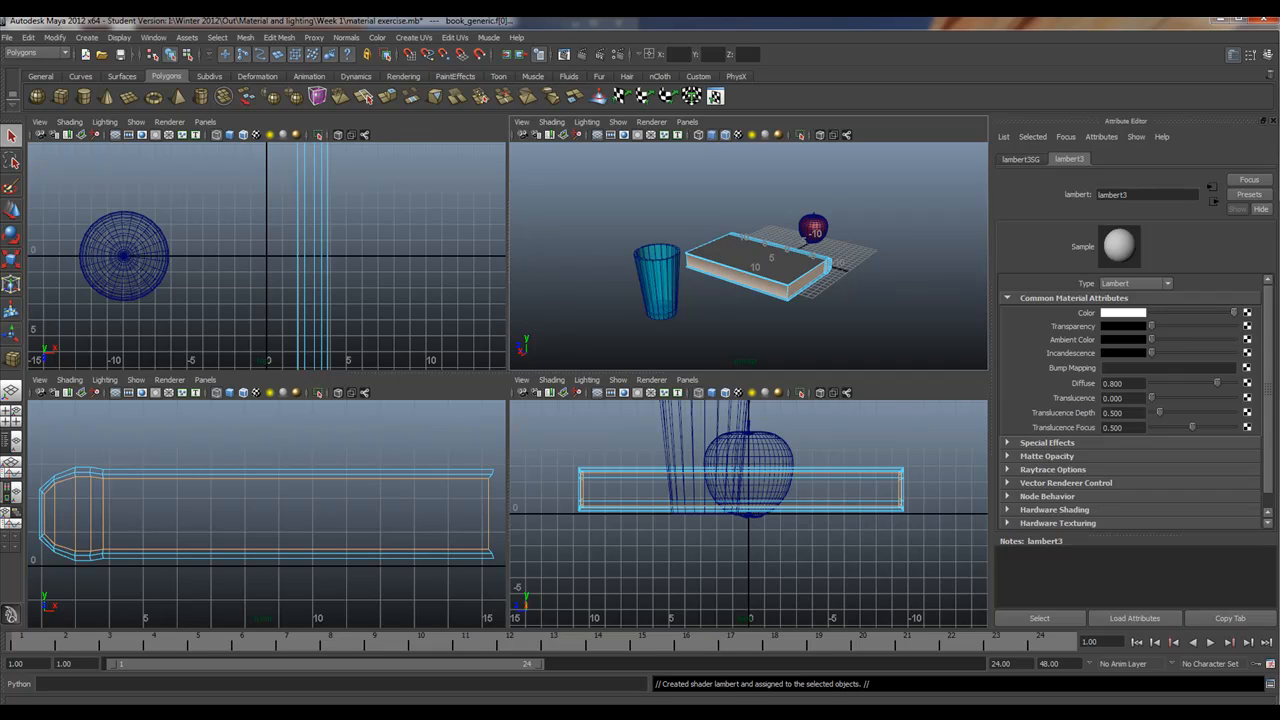
click(697, 194)
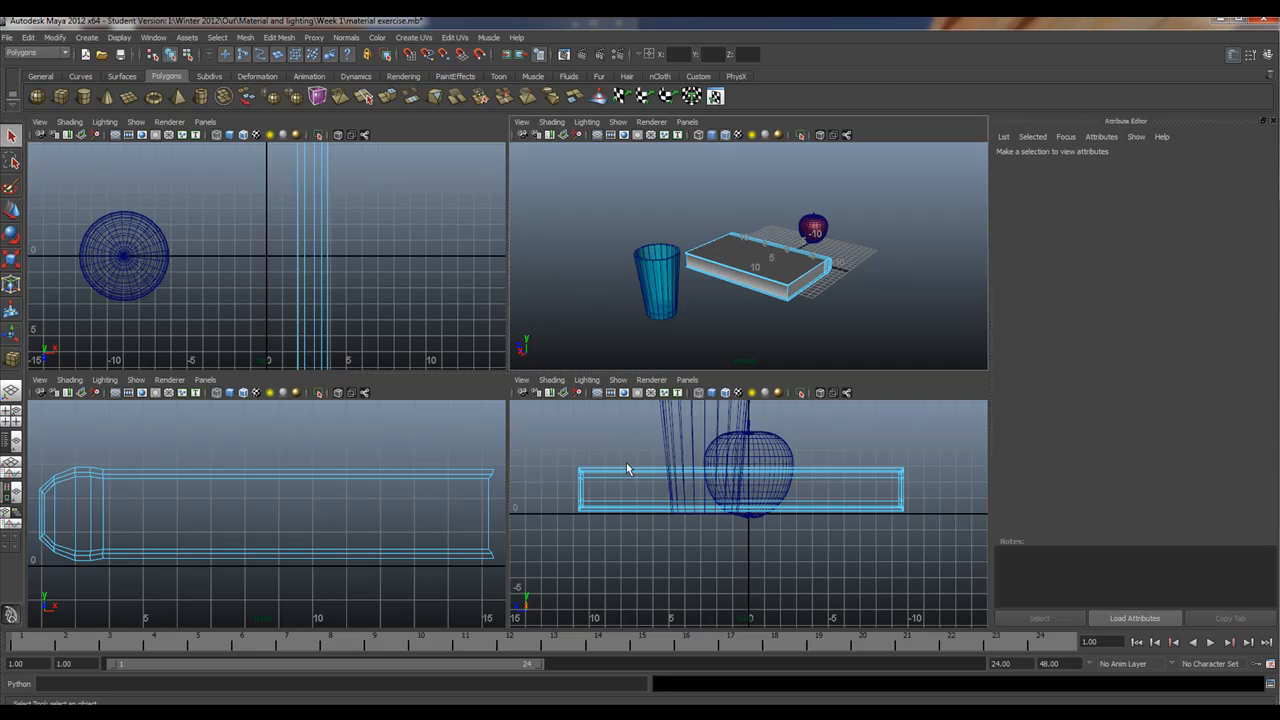
Step: Select all of the book's faces and remove the page faces from the selection, leaving only the cover faces
click(801, 290)
alt+drag(791, 323, 757, 329)
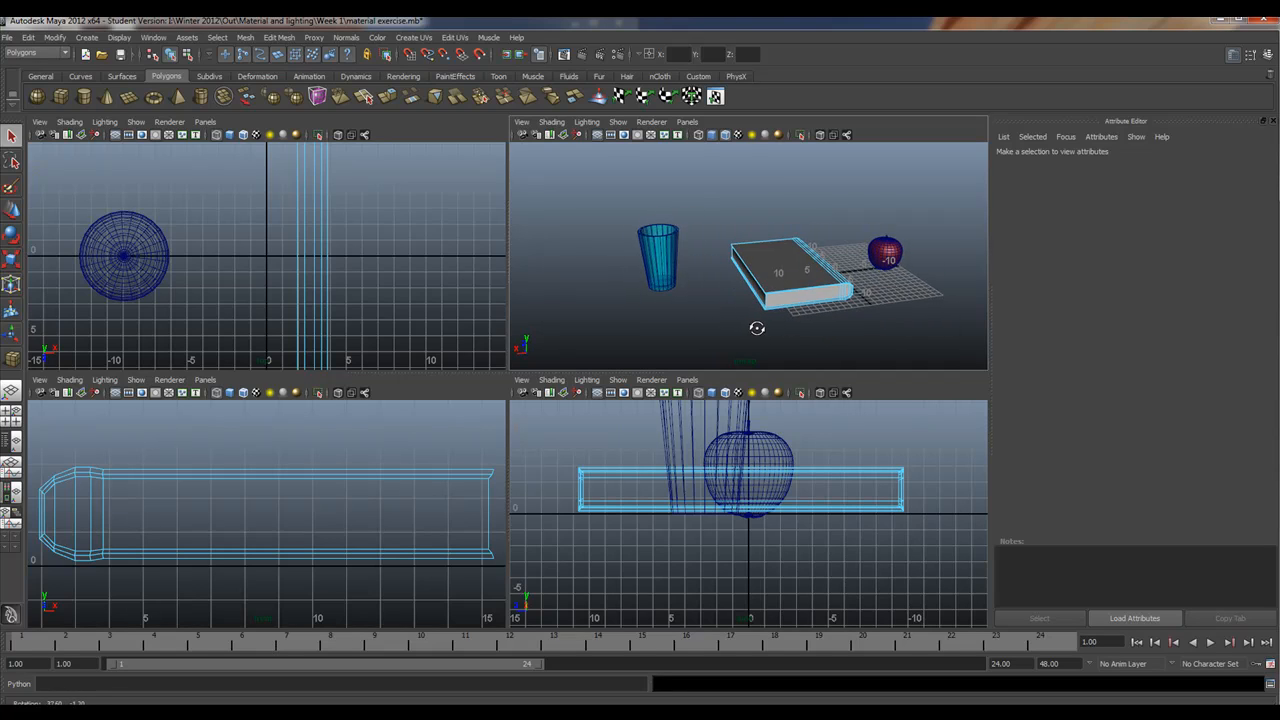
drag(718, 226, 862, 348)
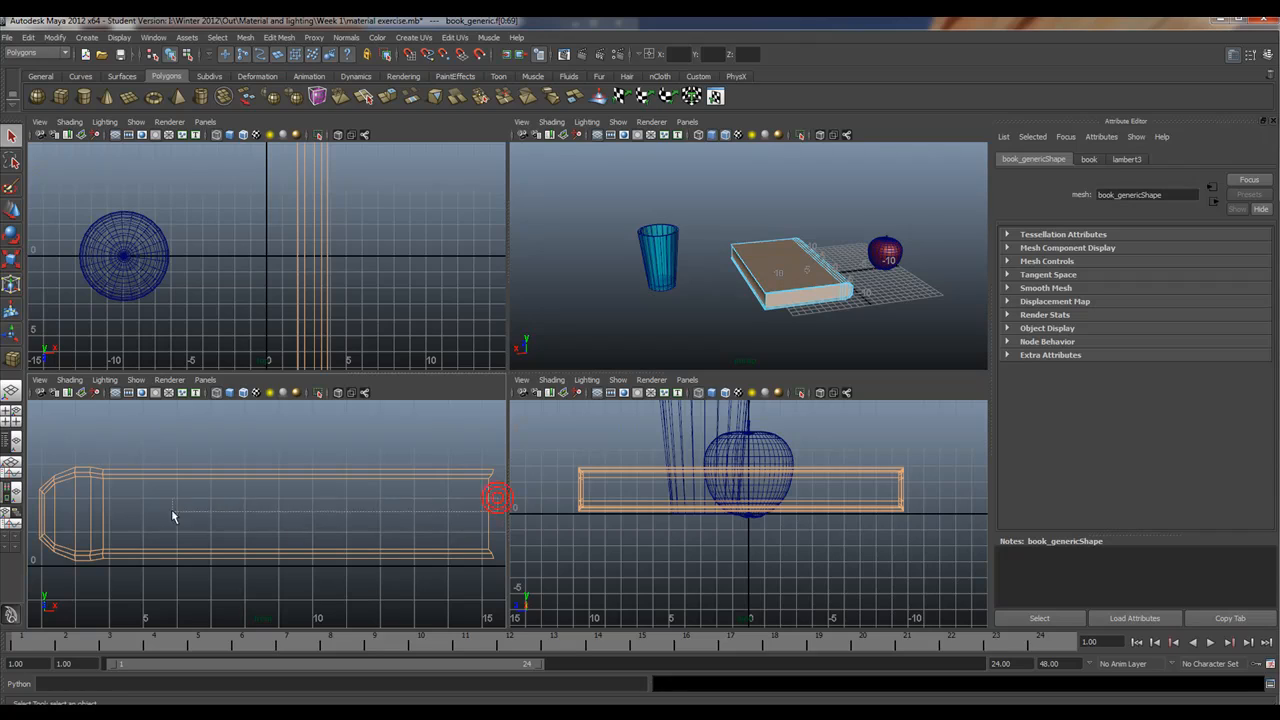
click(54, 519)
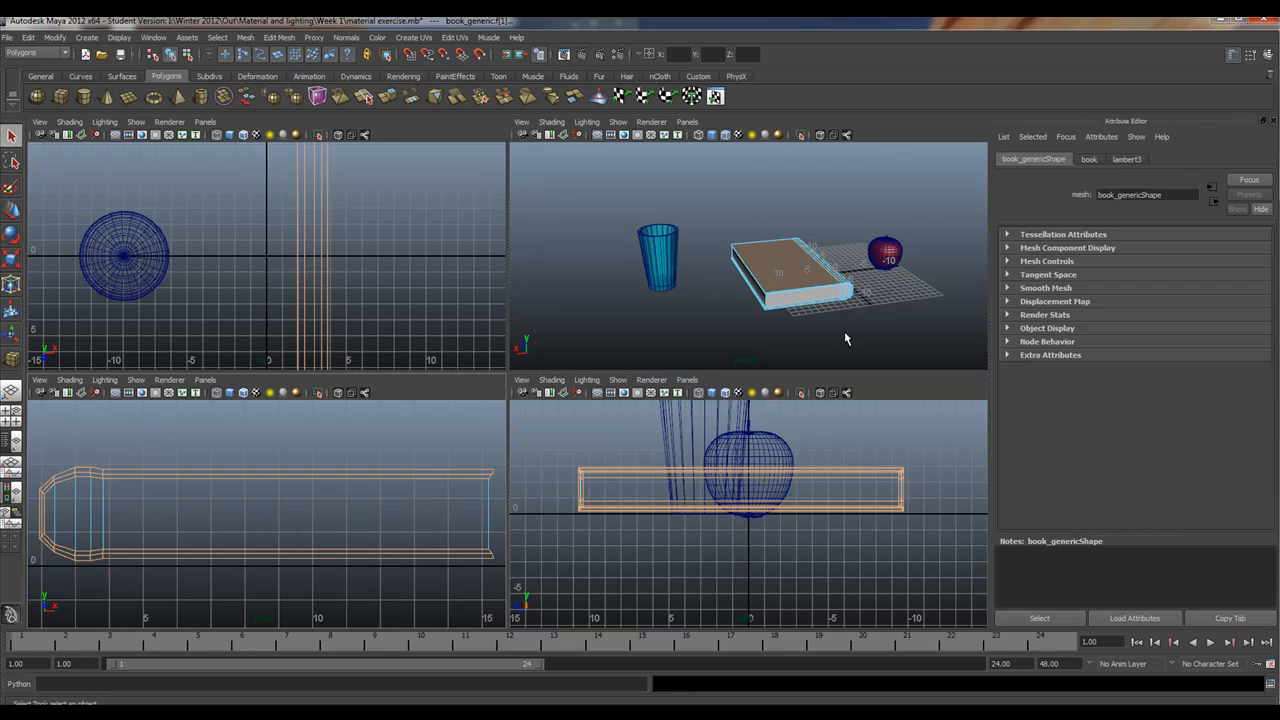
Step: Assign a new Lambert material to the selected cover faces of the book and name it bookcvr
mouse_move(836, 308)
alt+mouse_down()
mouse_move(657, 306)
mouse_move(742, 360)
mouse_move(838, 328)
alt+mouse_up()
right_drag(760, 239, 755, 430)
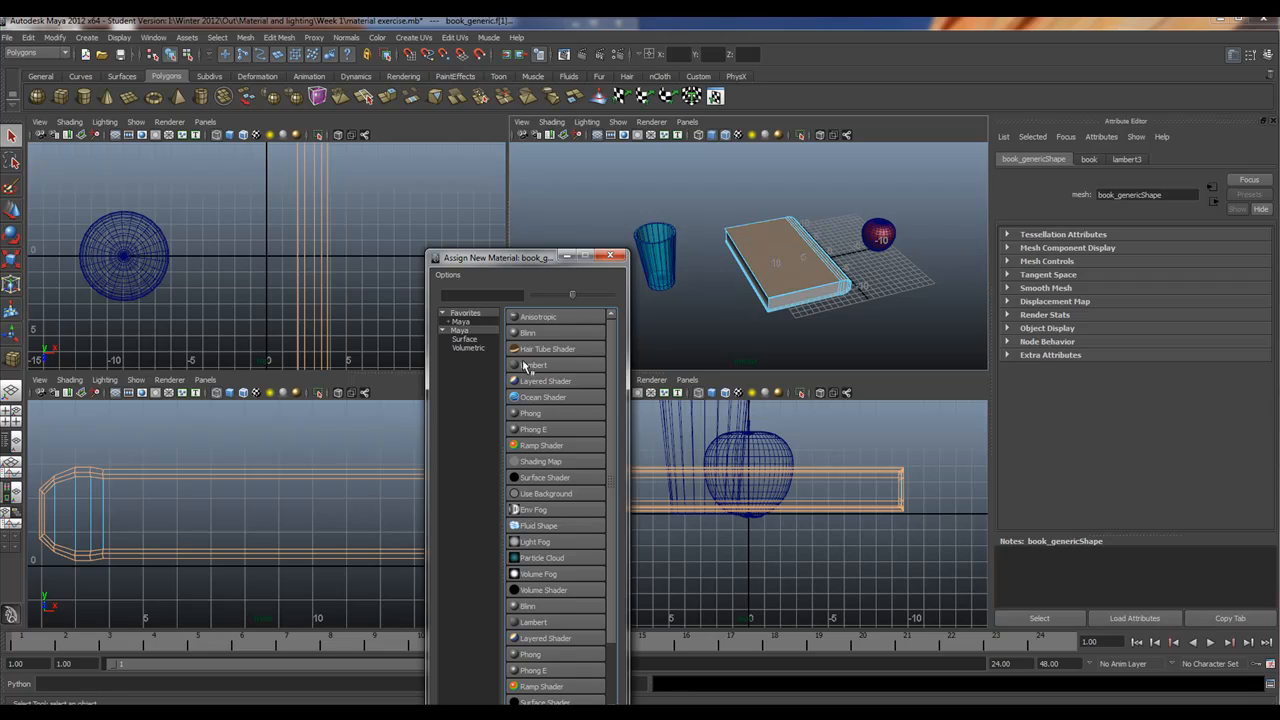
click(540, 367)
double_click(1143, 195)
text(b)
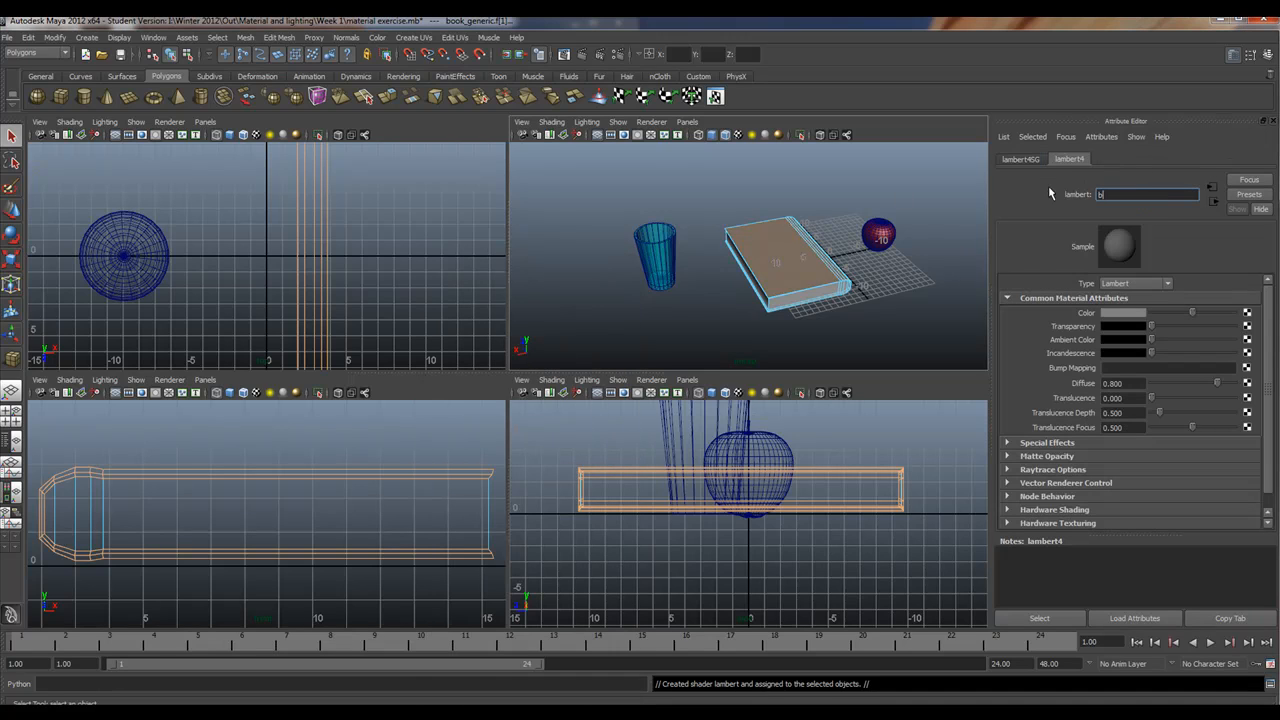
key(Return)
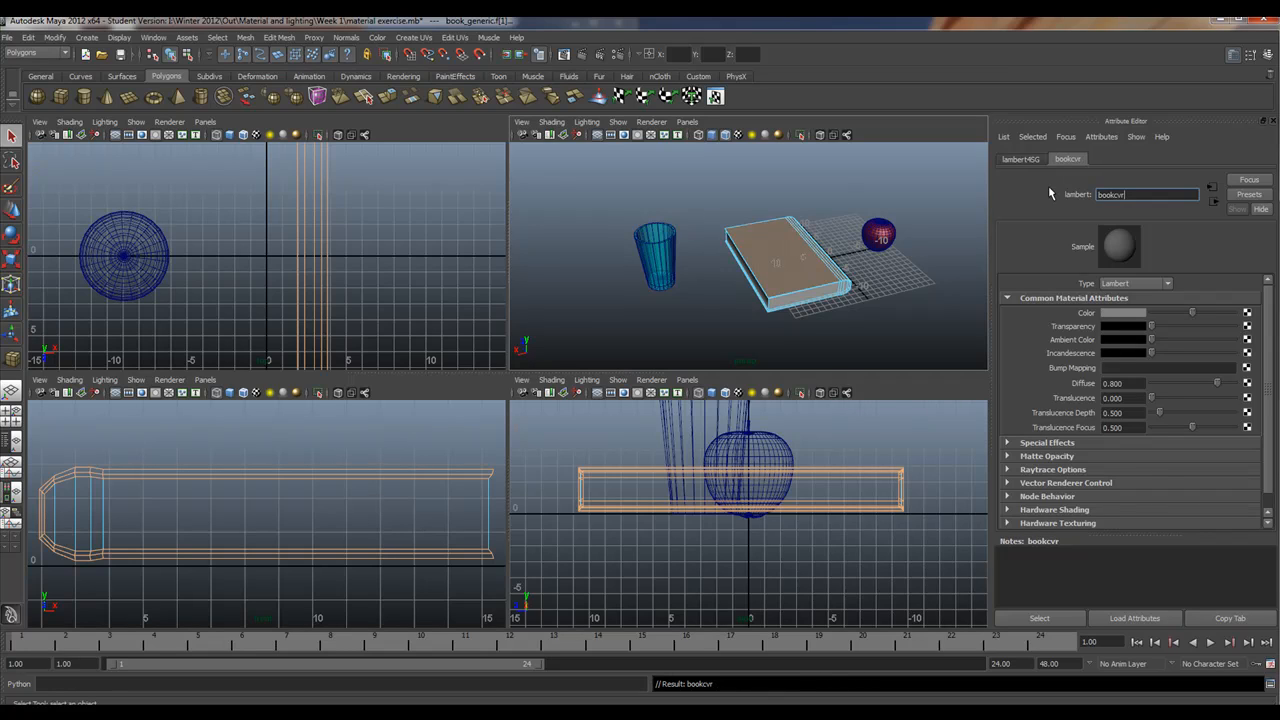
Step: Set the bookcvr material's color to a dark reddish brown with hue 16, saturation 0.843 and value 0.412
click(1110, 313)
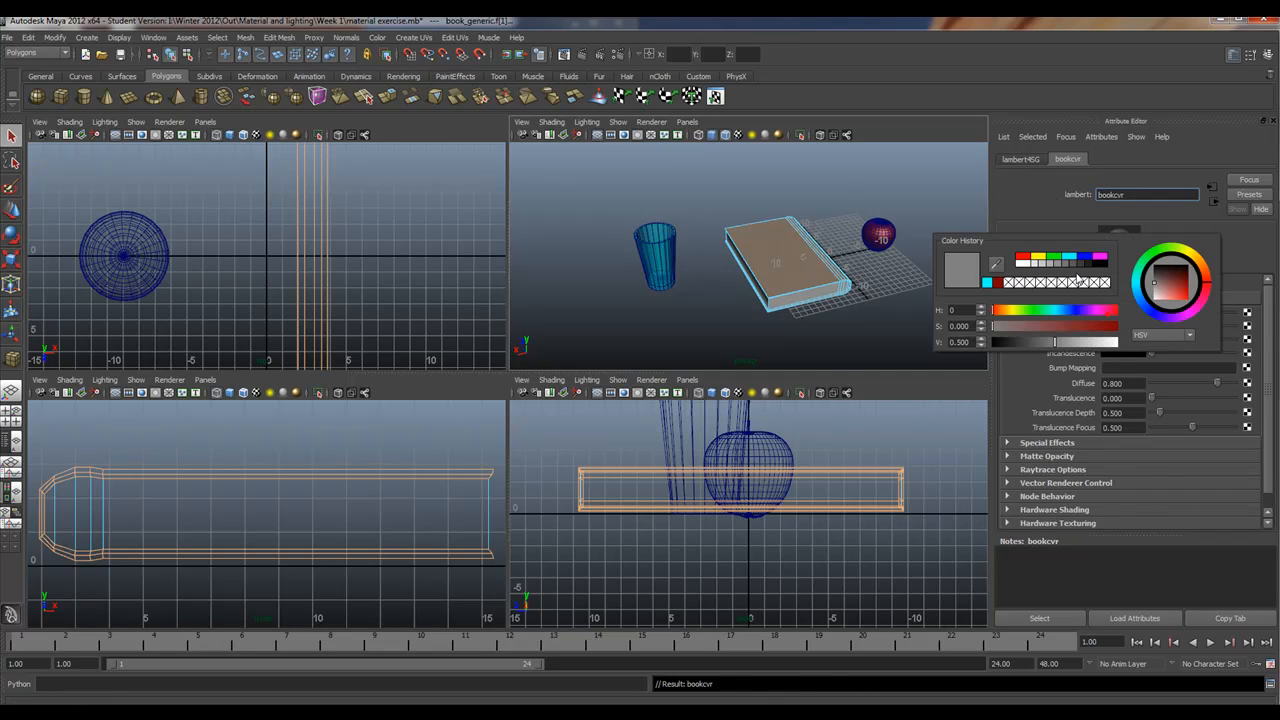
click(1180, 284)
click(1205, 278)
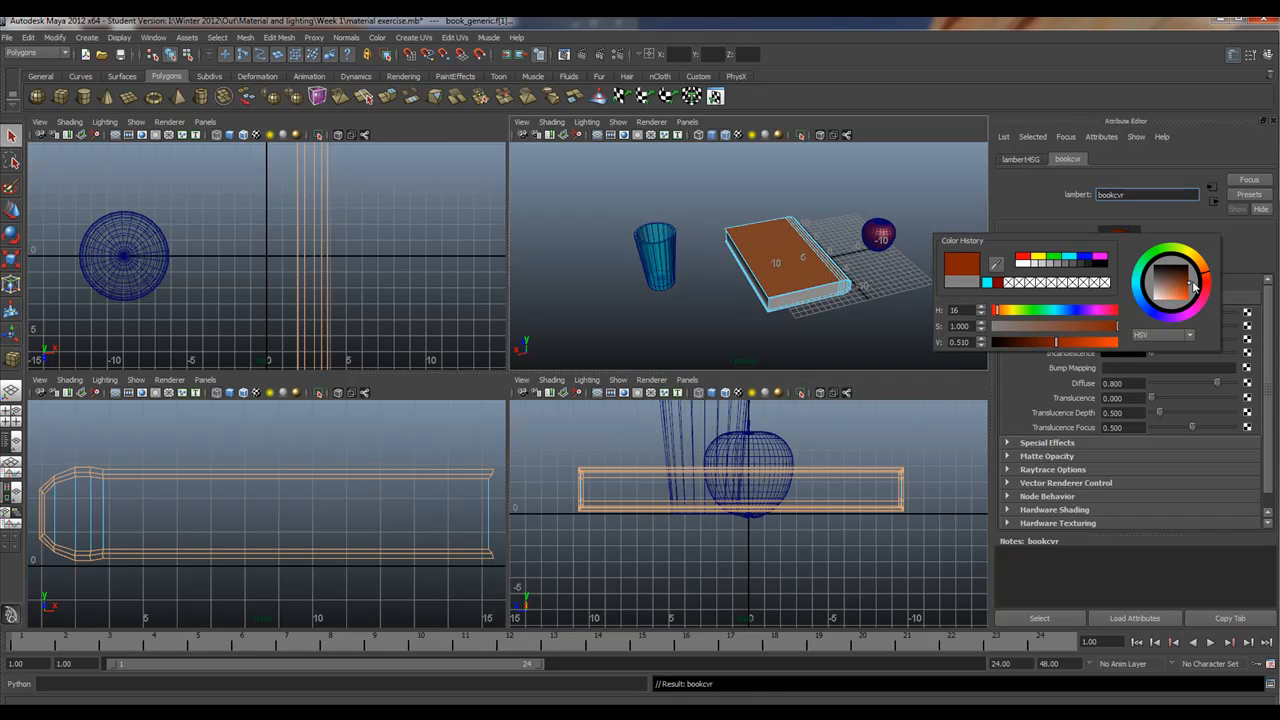
drag(1186, 285, 1184, 280)
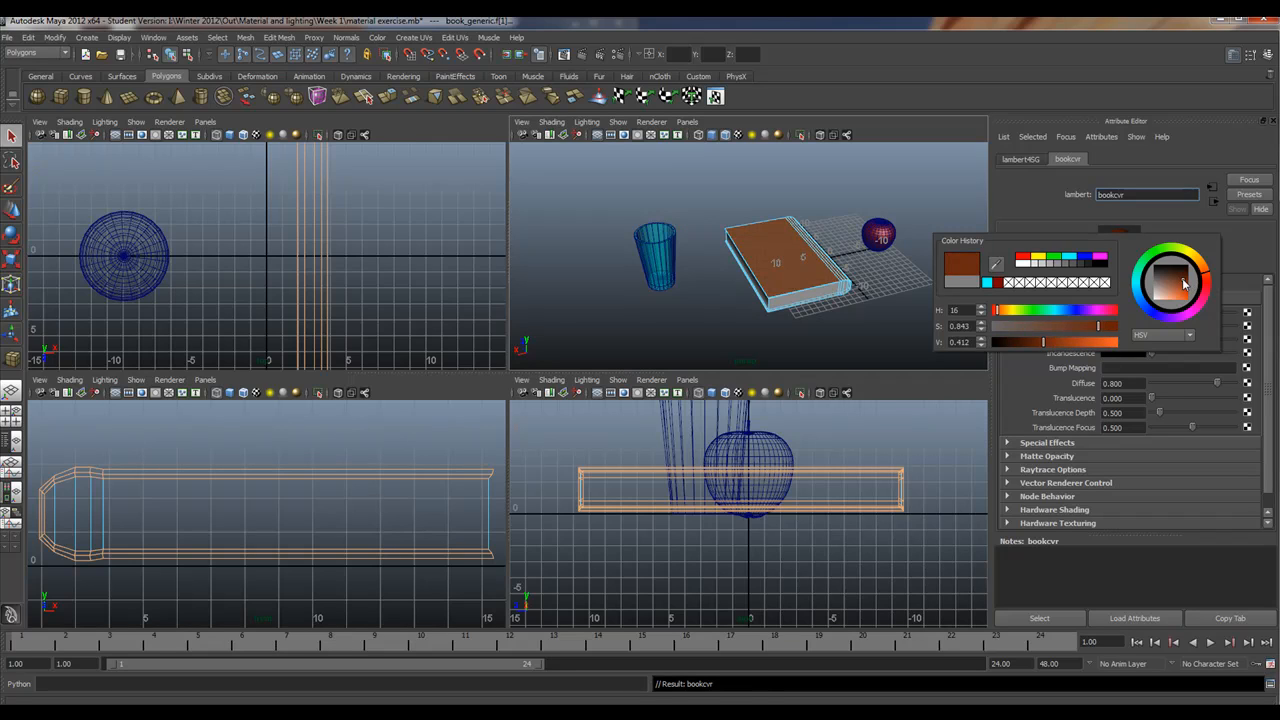
Step: Return the book from face selection to object mode and clear the selection
click(830, 190)
right_drag(805, 256, 811, 262)
click(811, 262)
click(808, 200)
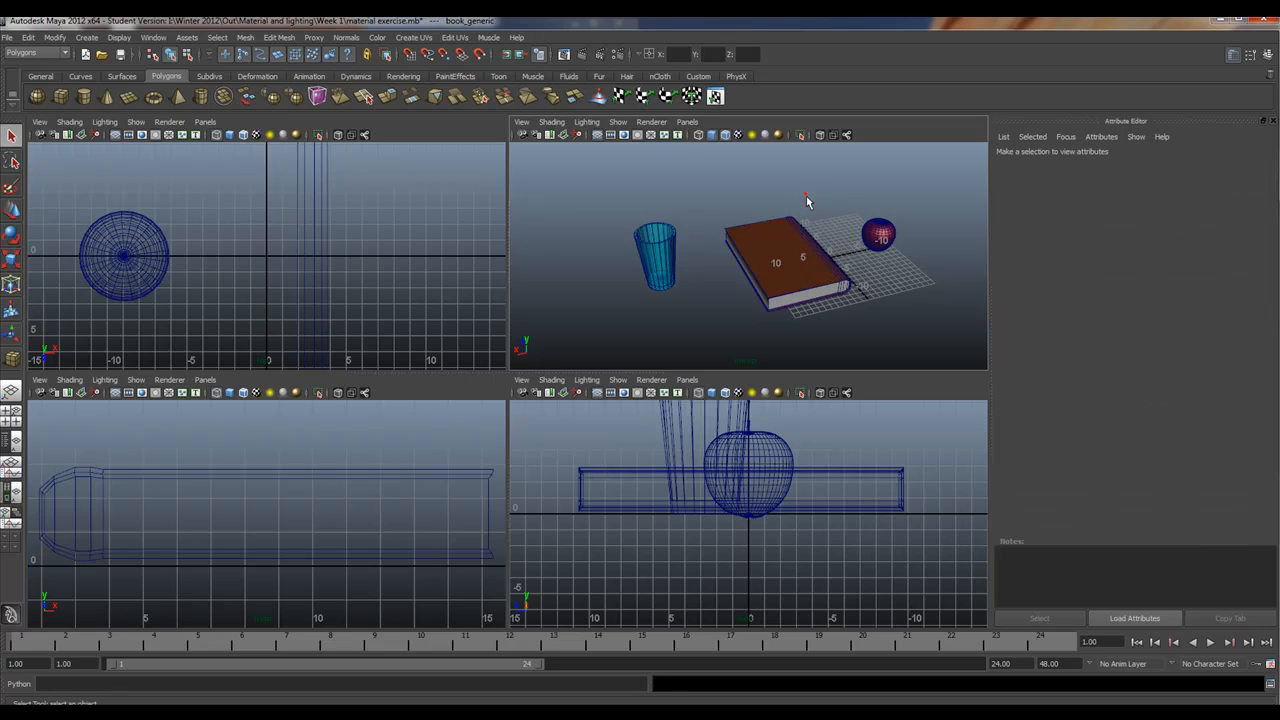
Step: Examine the materials on the cup, book and apple in the perspective view, selecting the cup and the apple
mouse_move(781, 365)
alt+mouse_down()
mouse_move(797, 323)
mouse_move(787, 350)
alt+mouse_up()
alt+right_drag(787, 350, 904, 281)
alt+drag(885, 295, 893, 307)
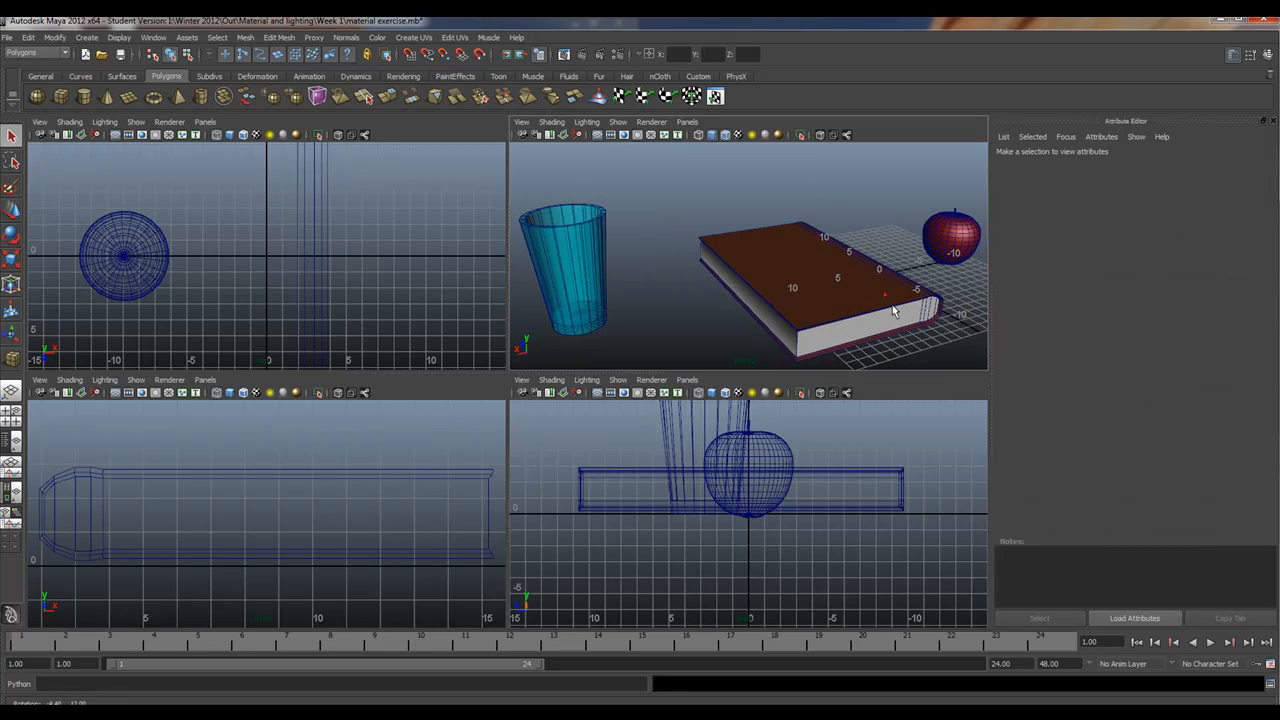
click(538, 264)
click(950, 238)
alt+right_drag(743, 250, 722, 254)
alt+drag(826, 278, 870, 279)
alt+right_drag(888, 268, 853, 268)
mouse_move(853, 268)
alt+mouse_down()
mouse_move(640, 263)
mouse_move(846, 277)
alt+mouse_up()
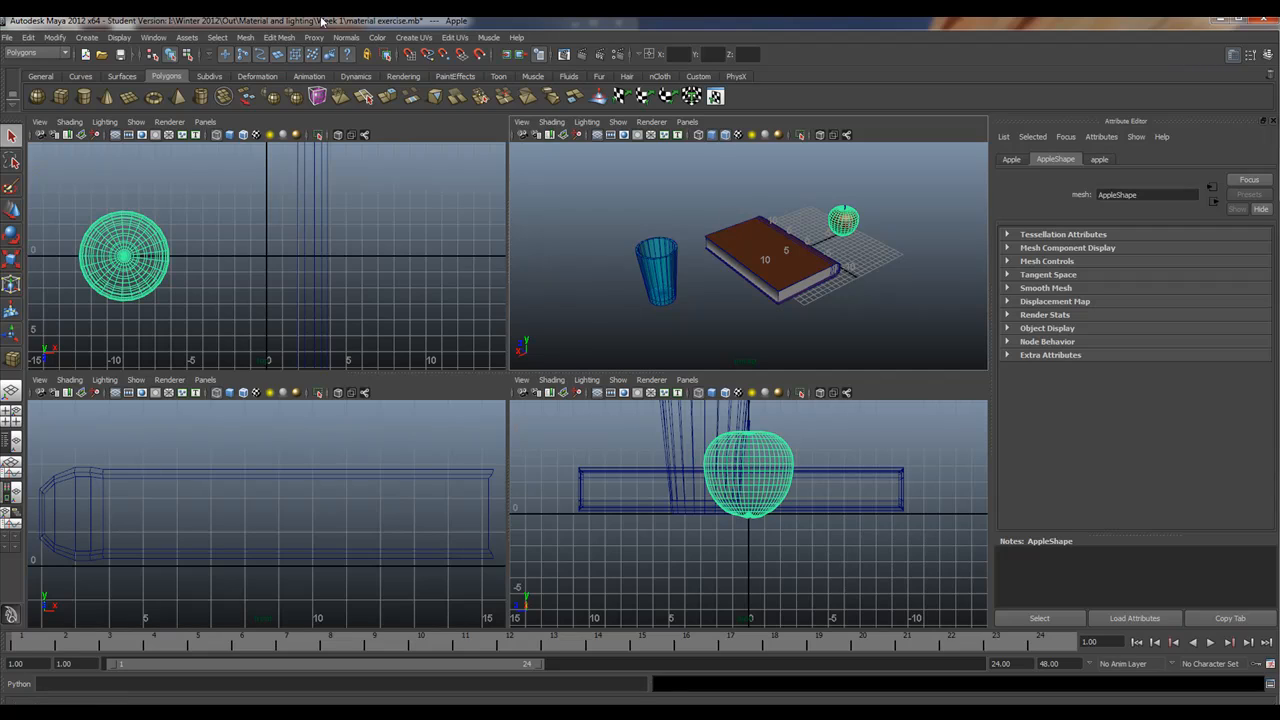
Step: Create an Anisotropic material in the Hypershade and set its specular Spread X to 13.095 and Angle to 46.829
click(155, 38)
mouse_move(171, 82)
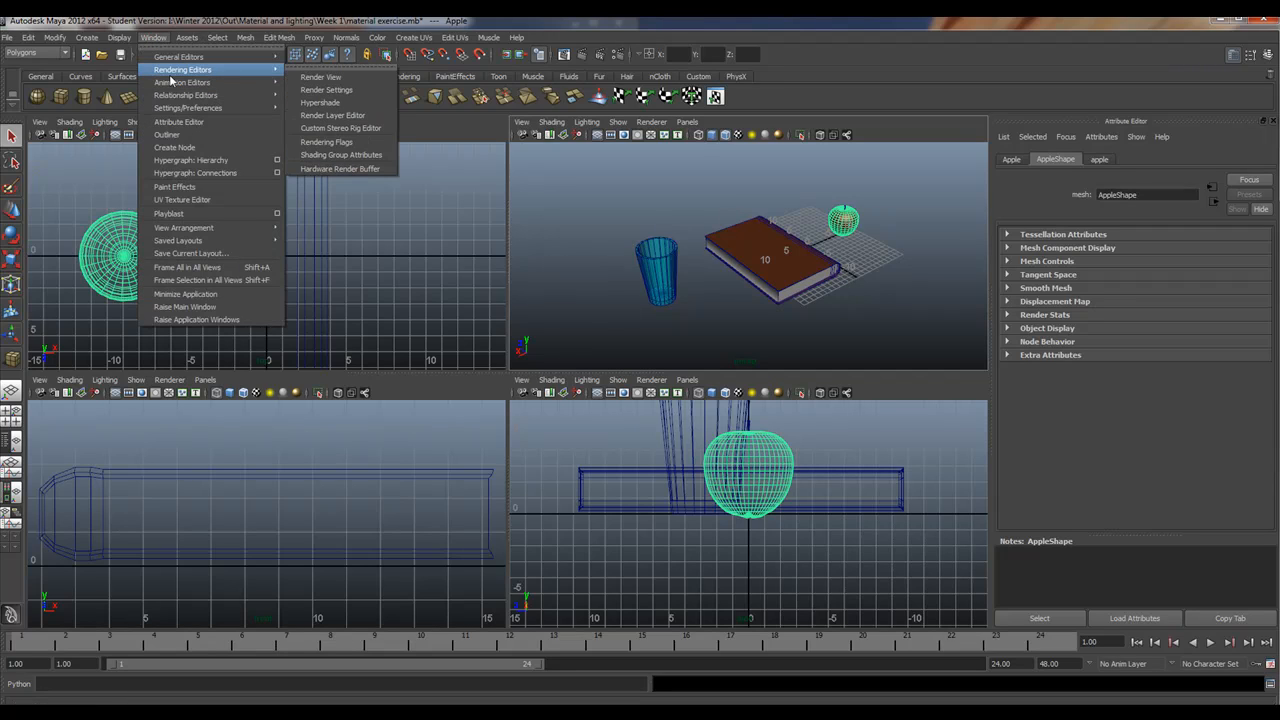
click(341, 104)
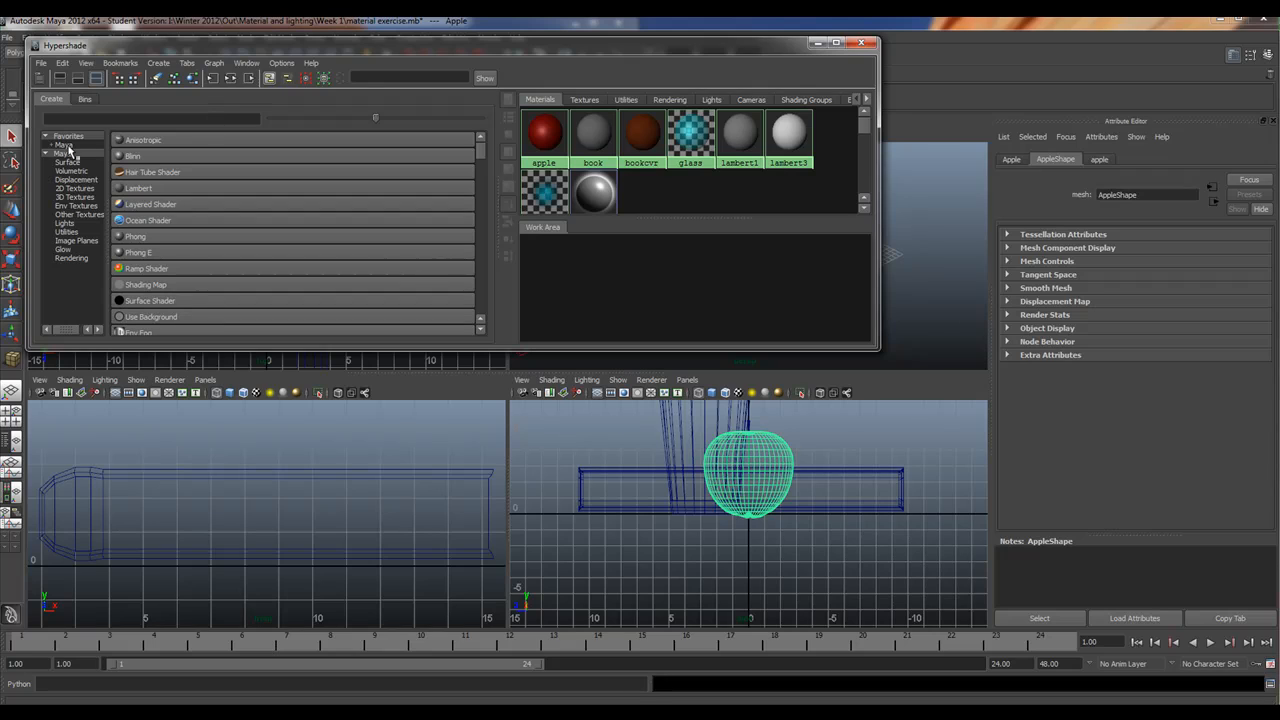
click(135, 141)
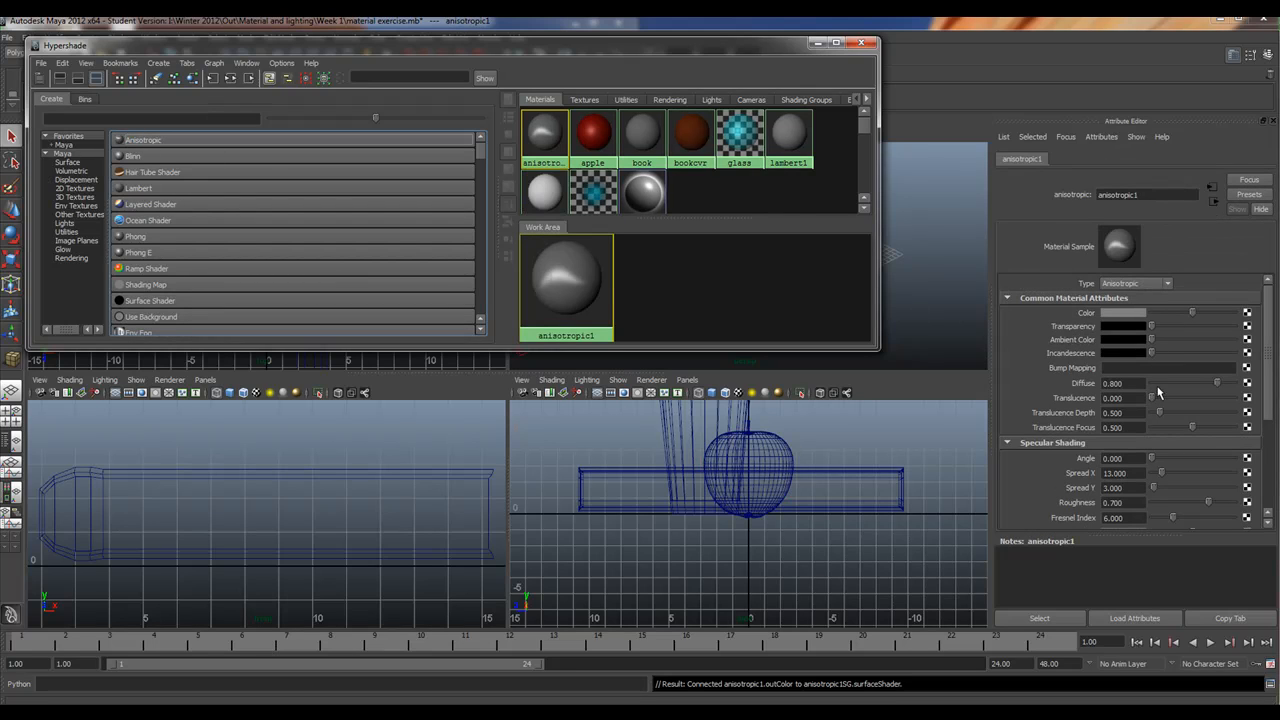
mouse_move(1162, 472)
mouse_down()
mouse_move(1175, 477)
mouse_move(1163, 477)
mouse_up()
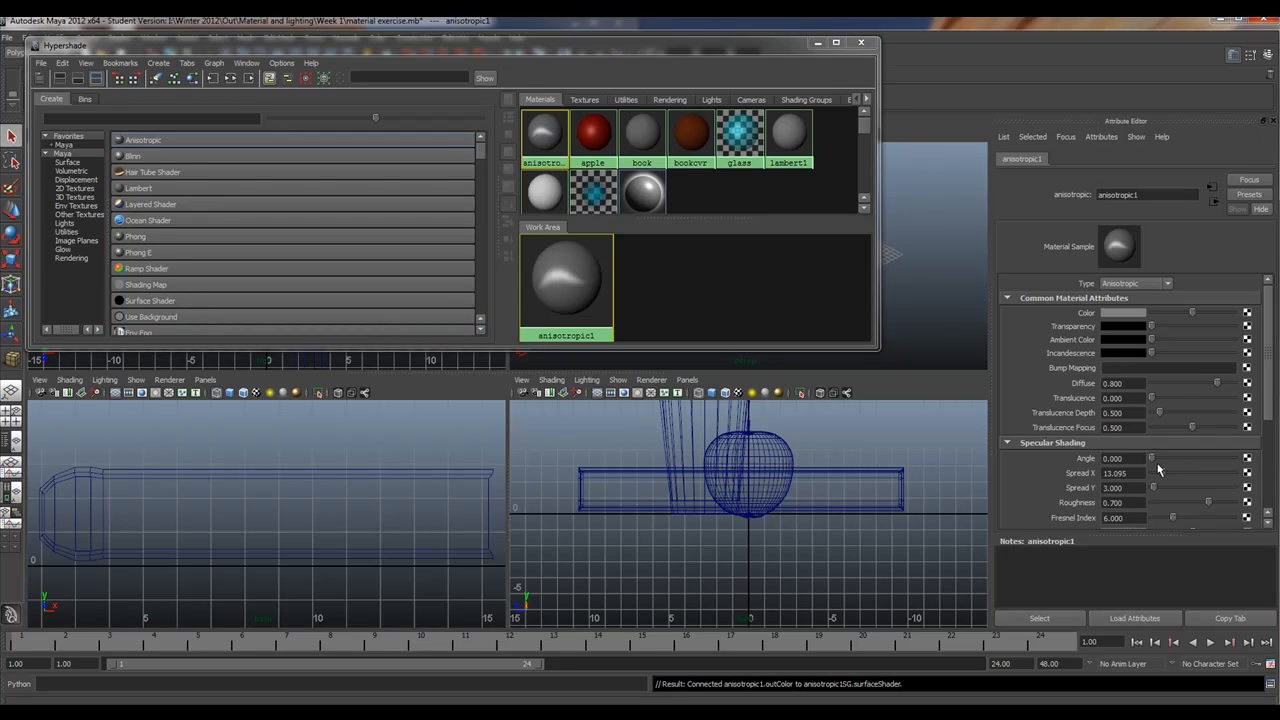
mouse_move(1154, 460)
mouse_down()
mouse_move(1178, 462)
mouse_move(1163, 462)
mouse_up()
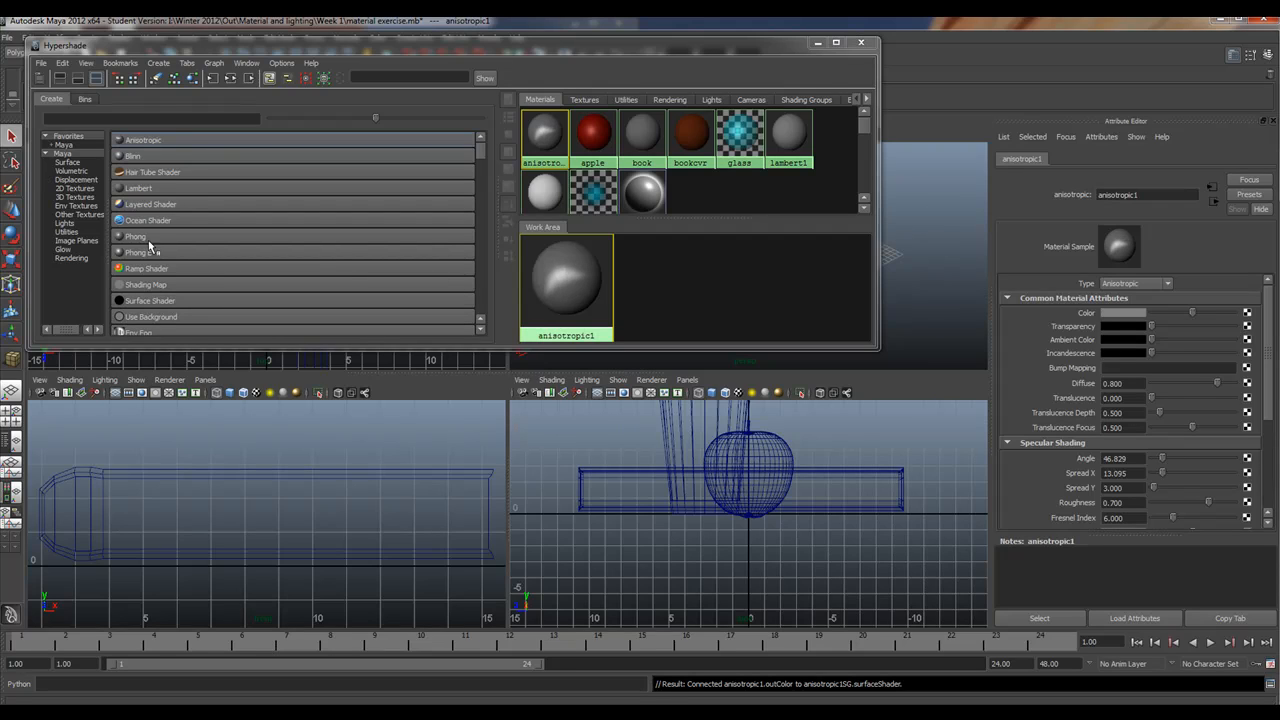
Step: Create a Blinn material and set its Eccentricity to 0.333 and Specular Roll Off to 0.407
click(167, 156)
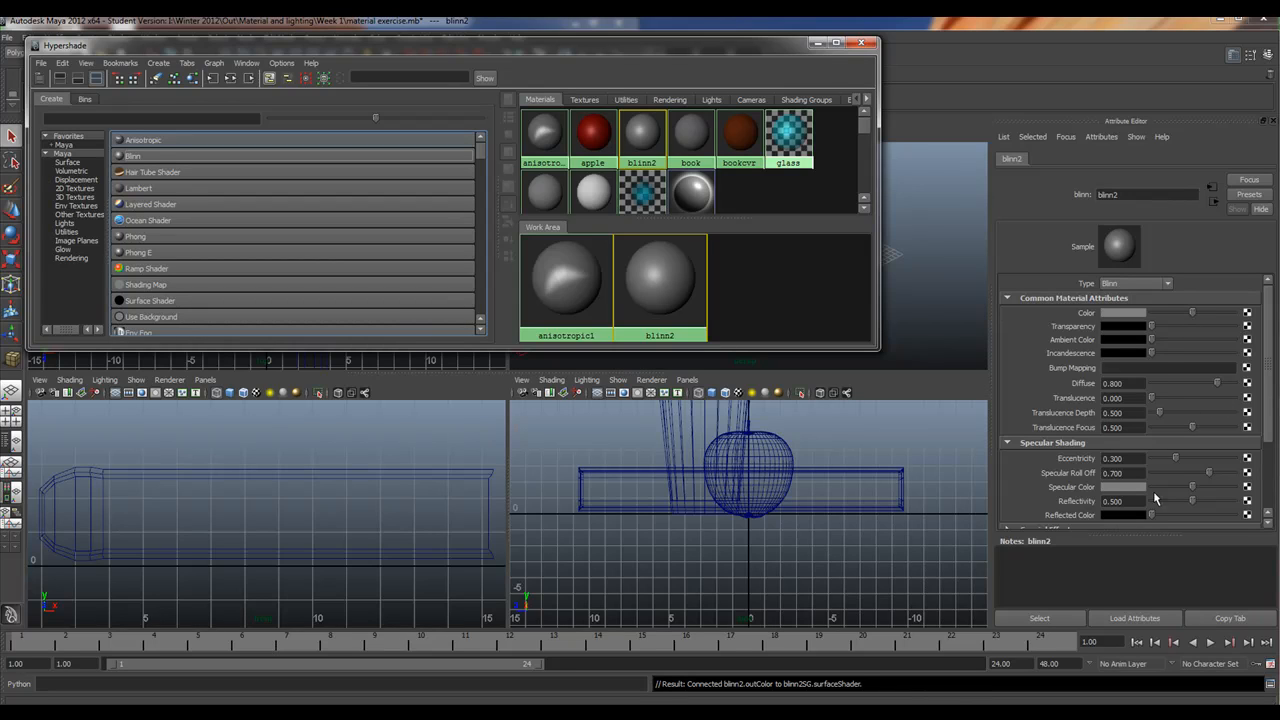
mouse_move(1178, 460)
mouse_down()
mouse_move(1166, 460)
mouse_move(1232, 472)
mouse_move(1175, 482)
mouse_move(1185, 478)
mouse_up()
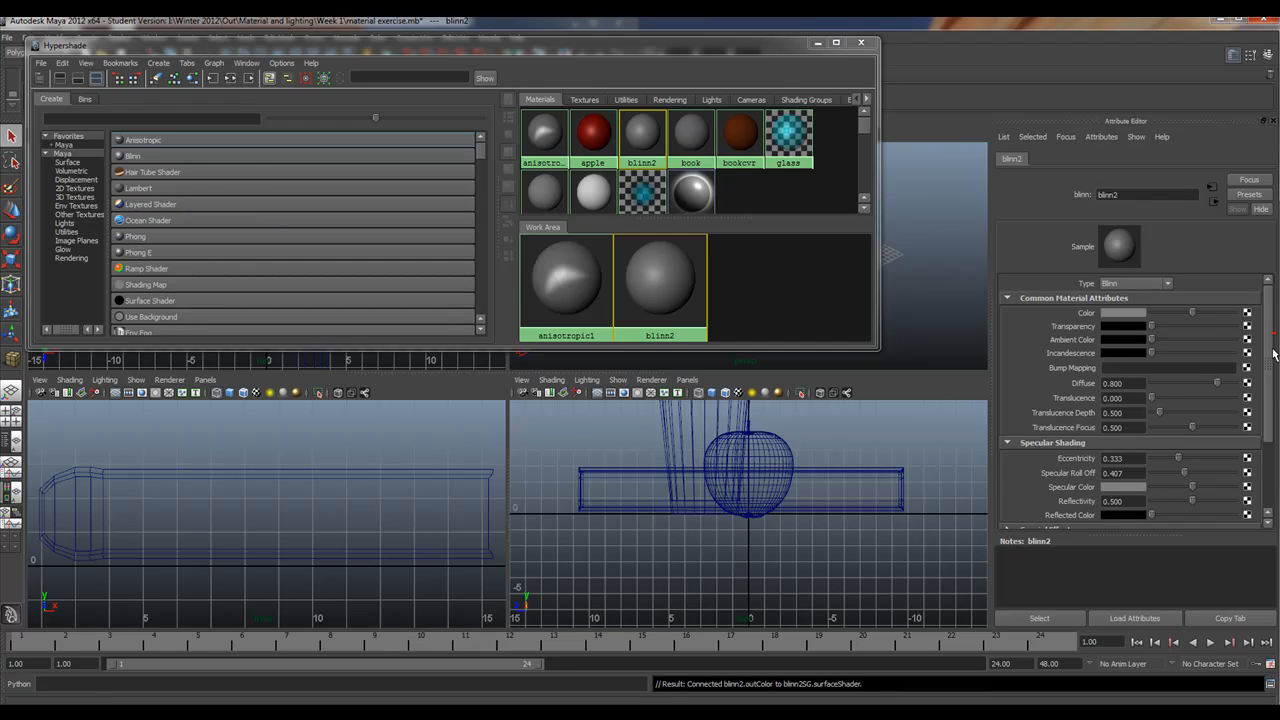
drag(1266, 347, 1265, 380)
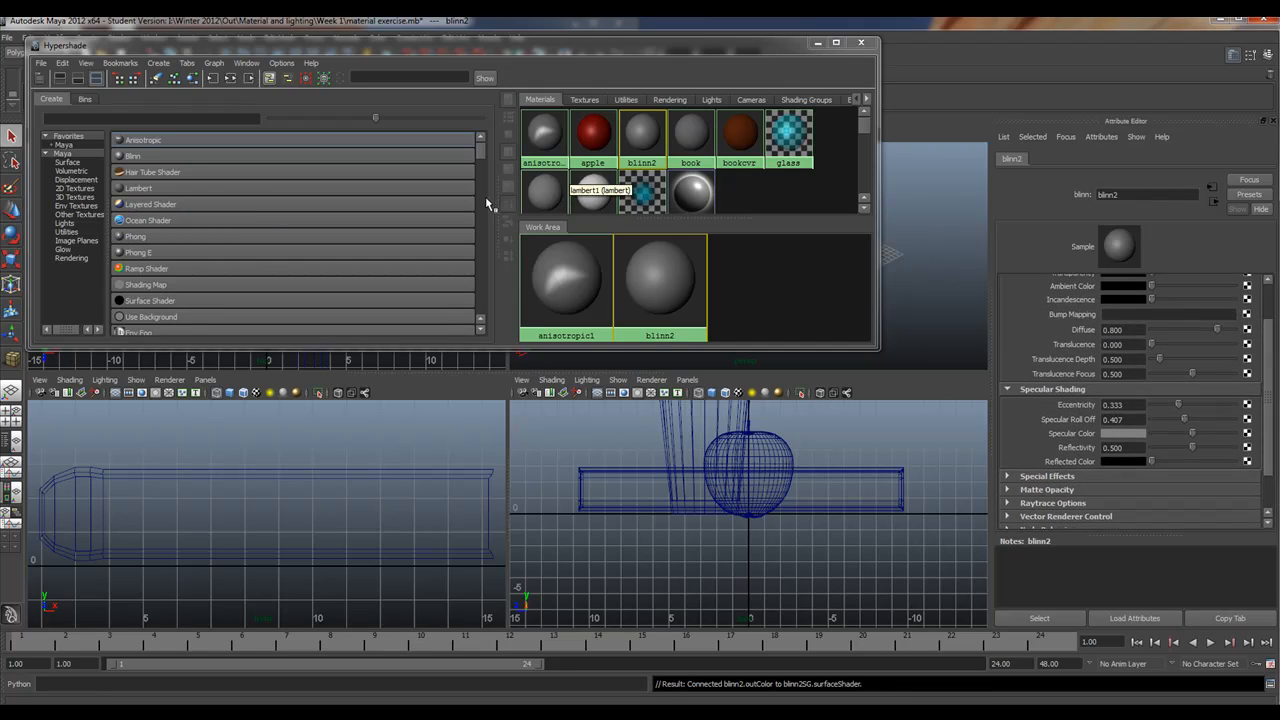
Step: Create a Lambert, a Phong and a Phong E material, and bring up the Phong material's specular attributes for comparison
click(157, 191)
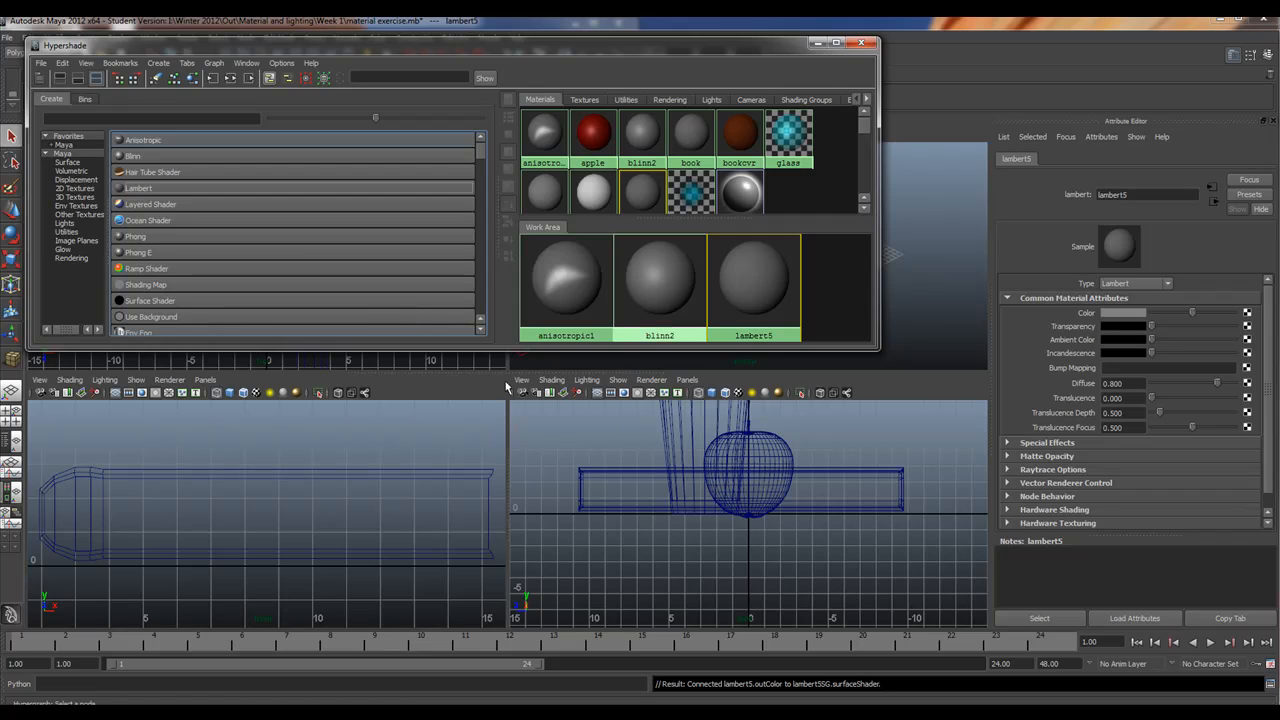
click(150, 237)
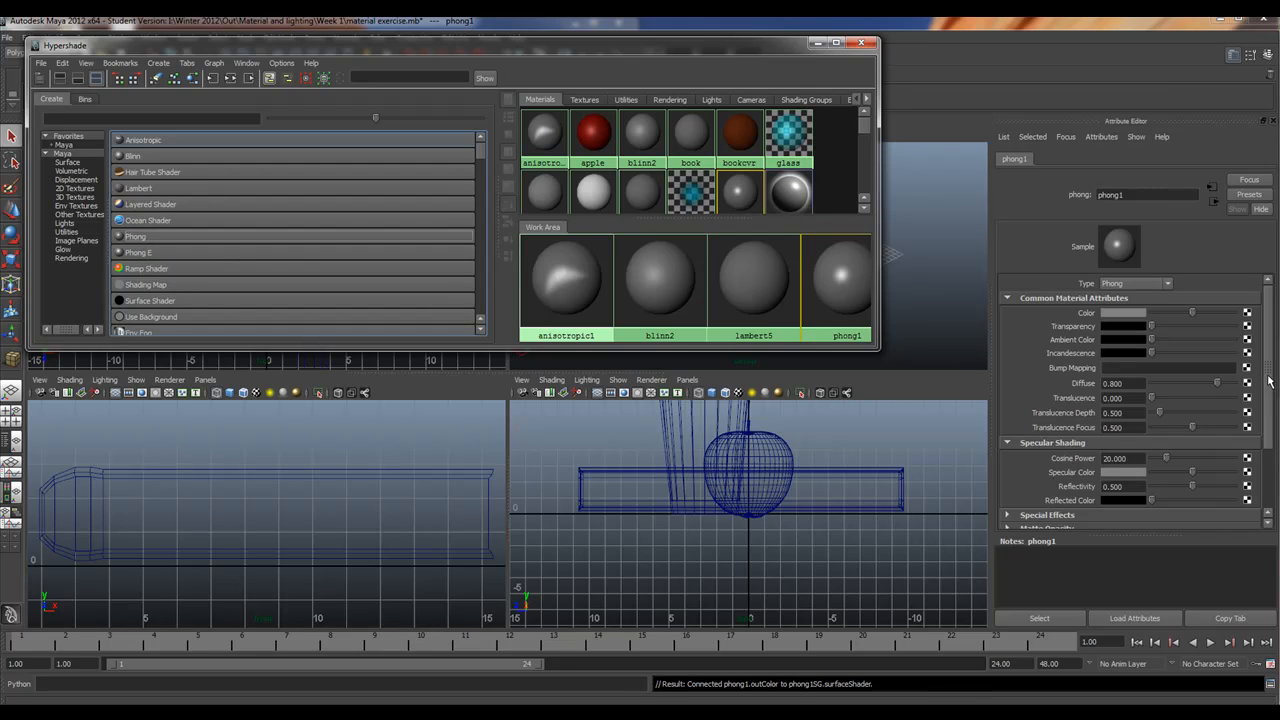
scroll(1268, 381, down, 3)
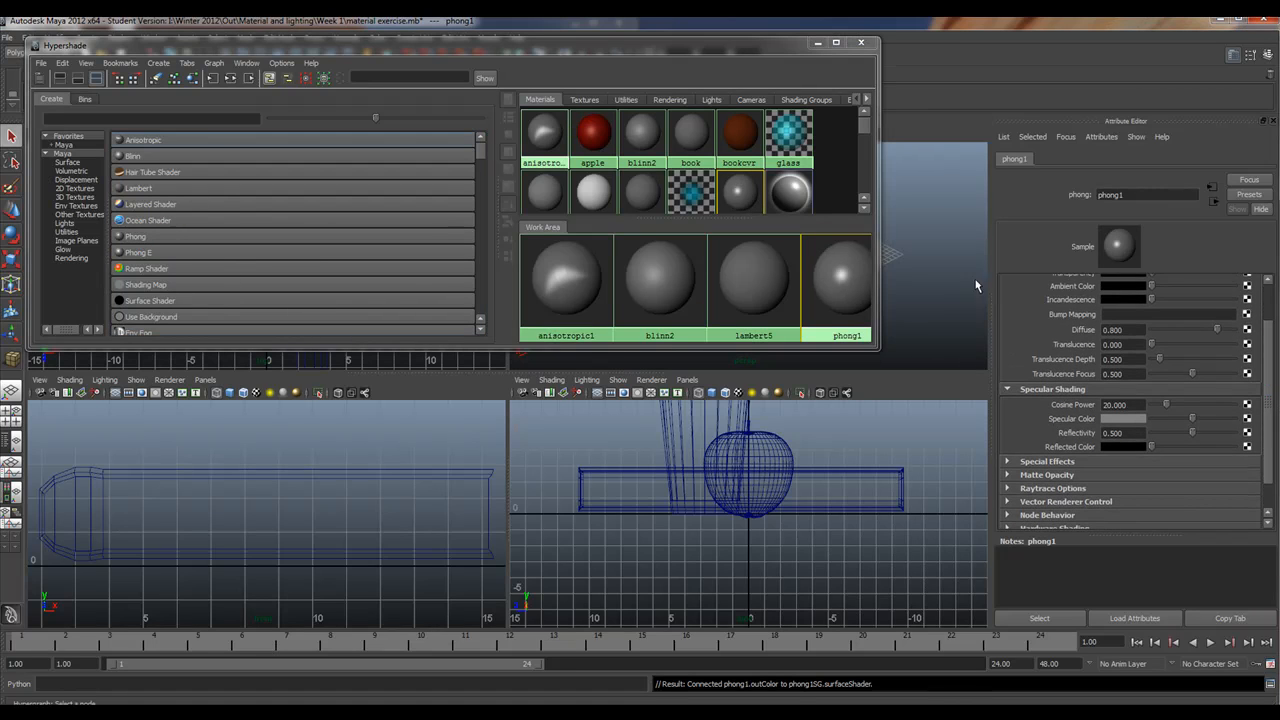
click(148, 254)
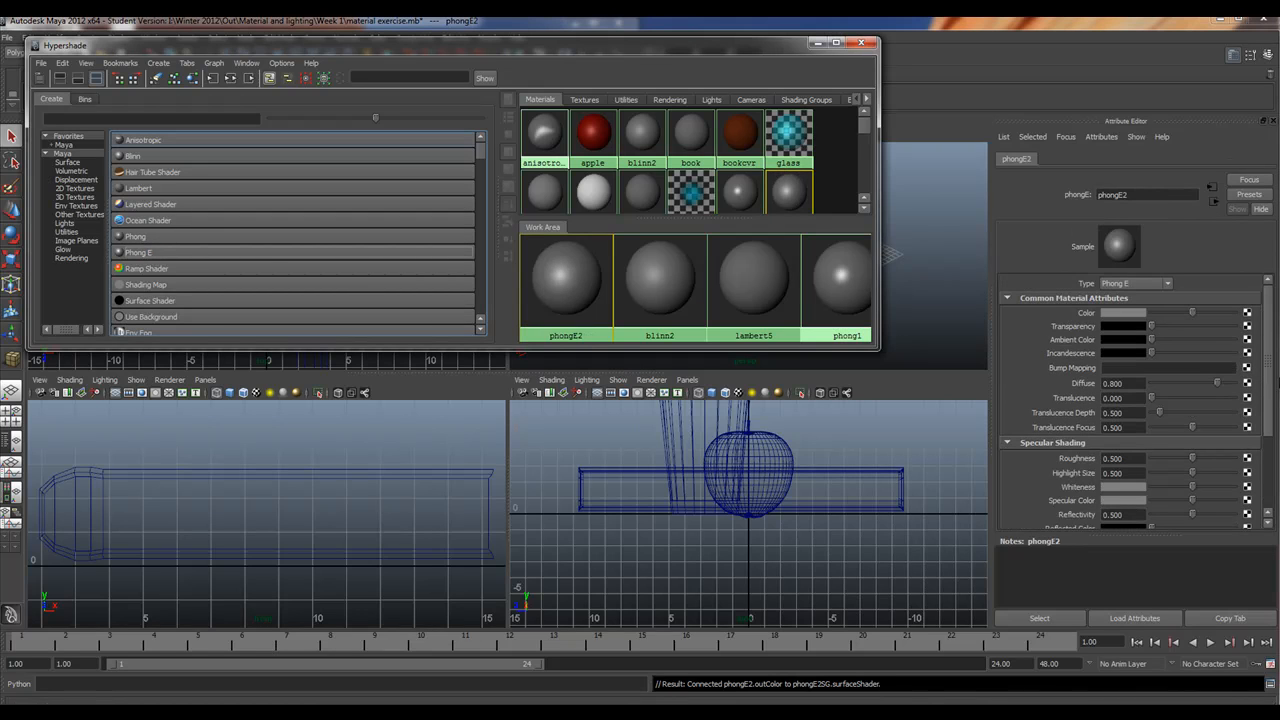
scroll(1268, 400, down, 4)
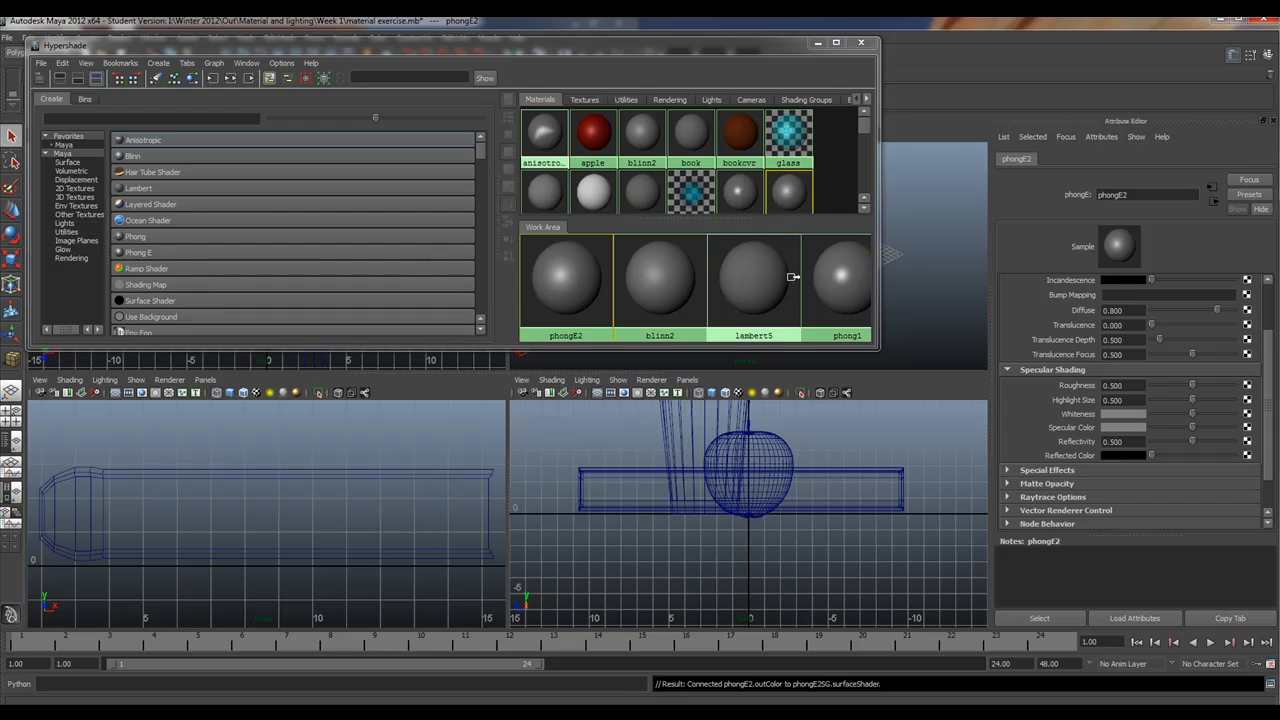
click(828, 290)
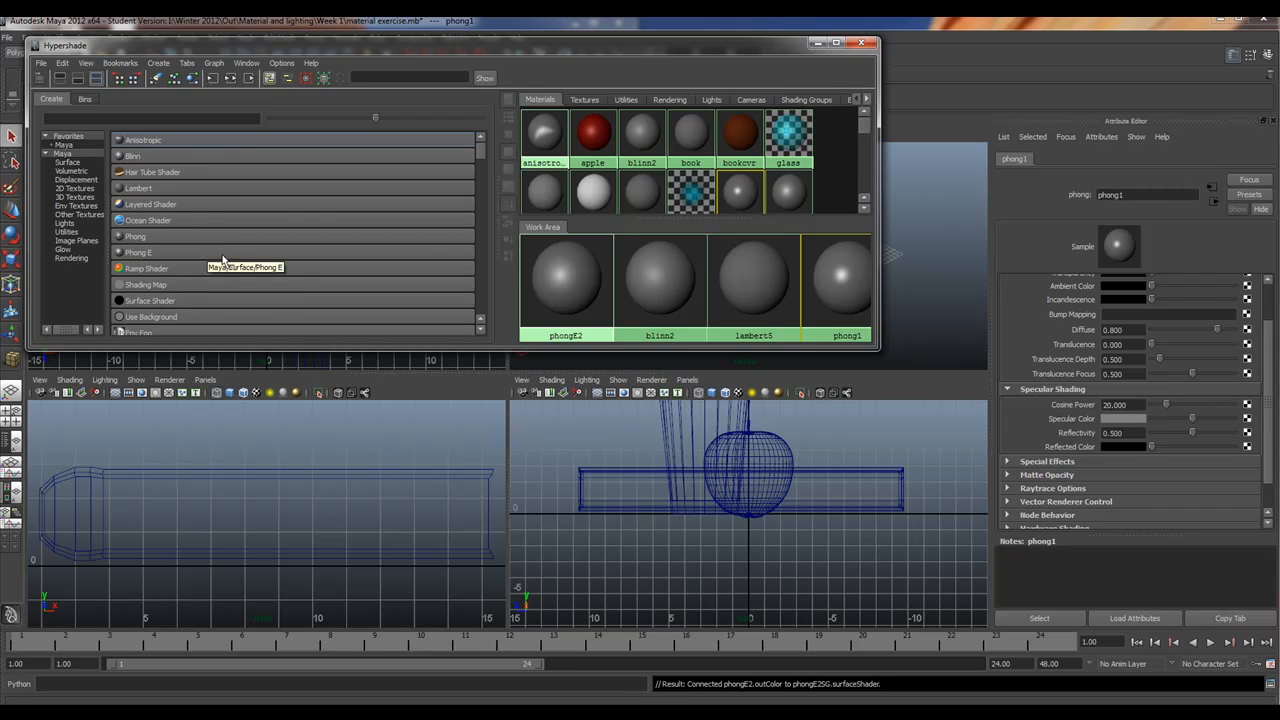
Step: Create a Ramp Shader with orange near the end of its color ramp and grey at position 0.817, and close the Hypershade
click(135, 268)
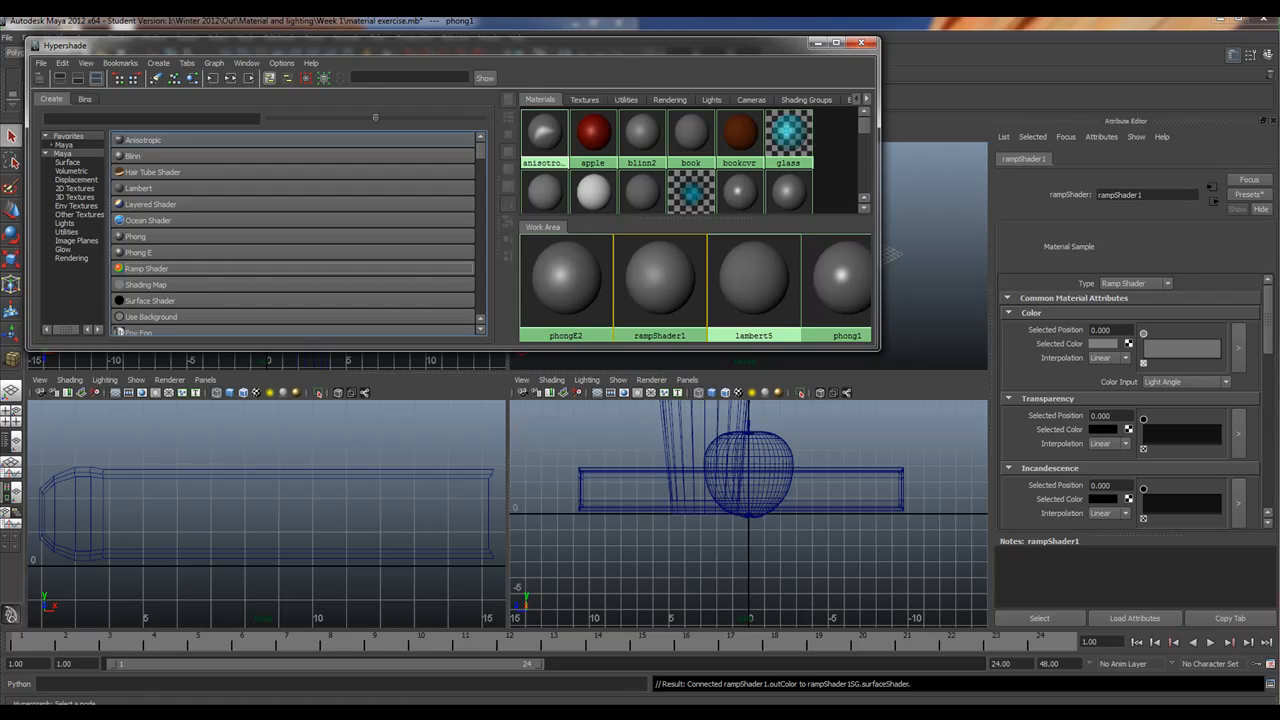
click(1173, 349)
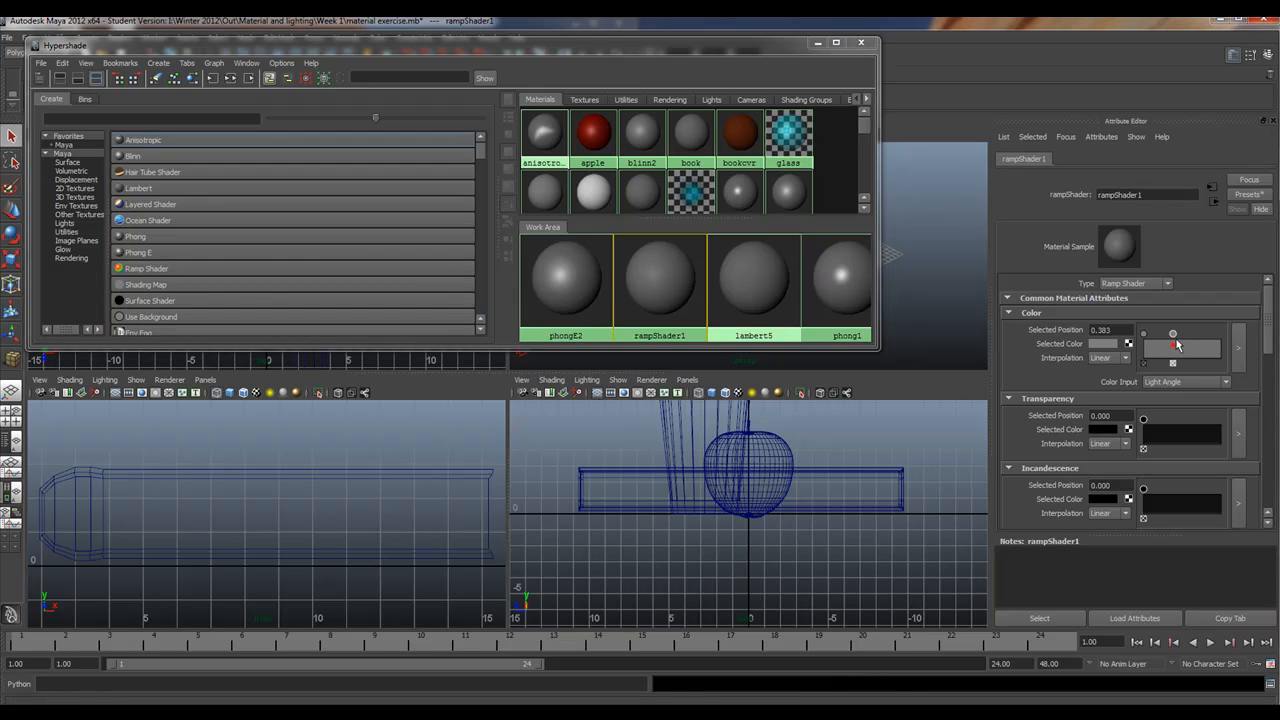
click(1103, 344)
click(1230, 316)
click(1218, 338)
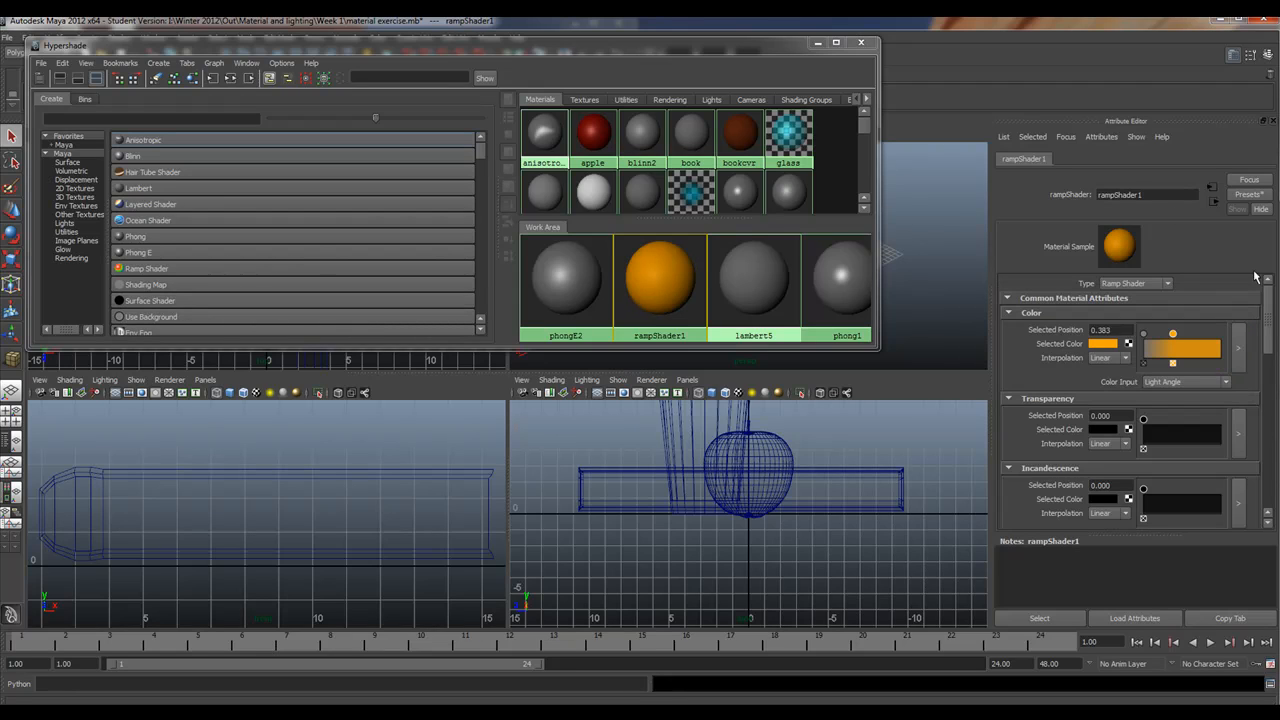
mouse_move(1175, 336)
mouse_down()
mouse_move(1214, 338)
mouse_move(1160, 334)
mouse_move(1208, 343)
mouse_up()
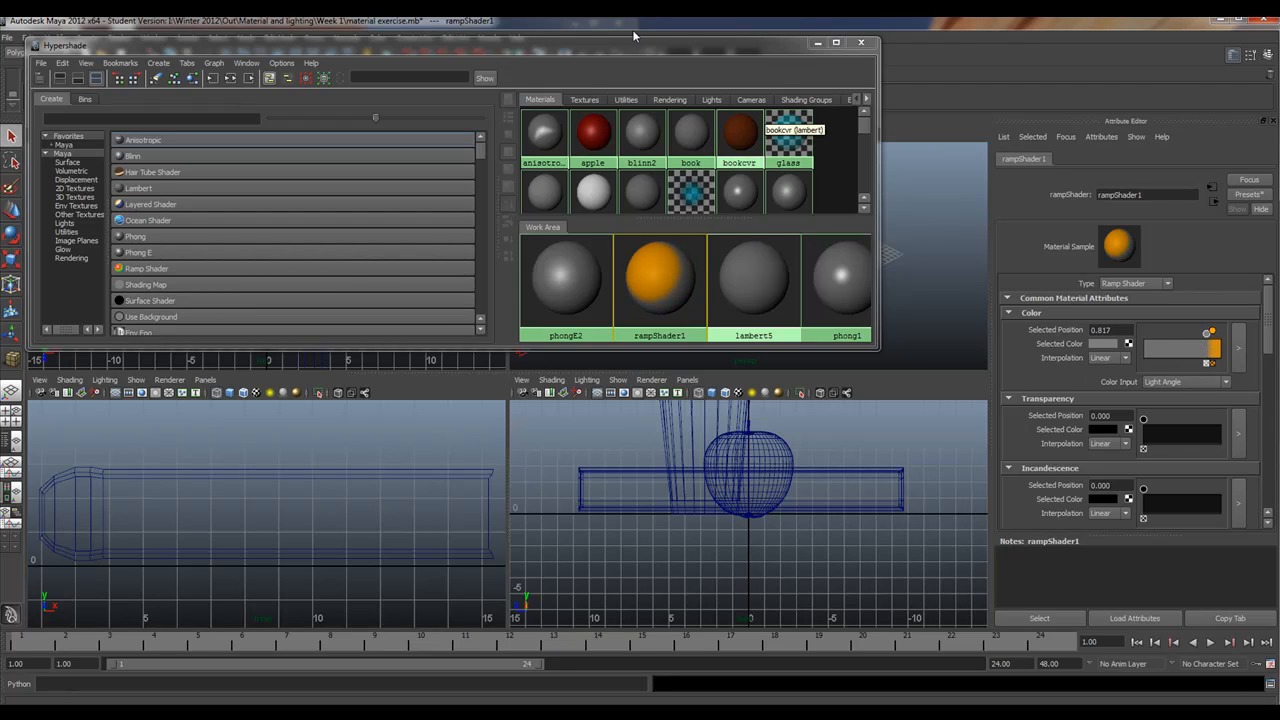
click(861, 42)
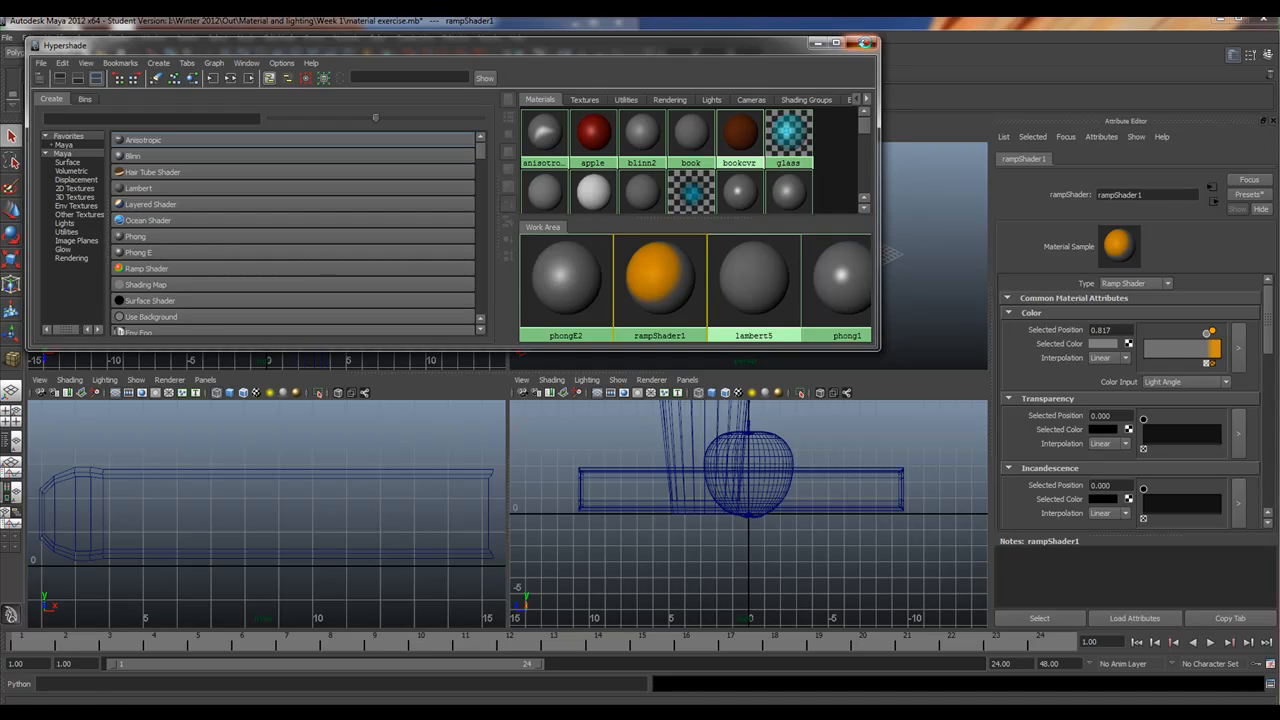